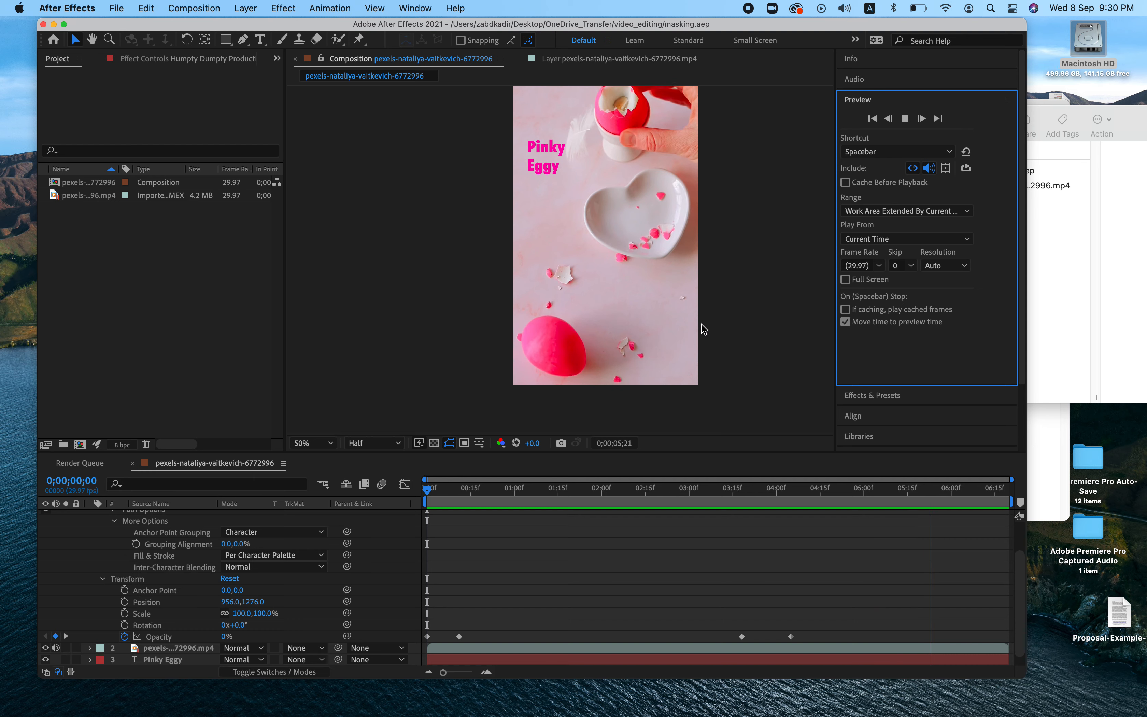
Preview the finished masking composition and scrub from the opening title to the Pinky Eggy text.
key("space")
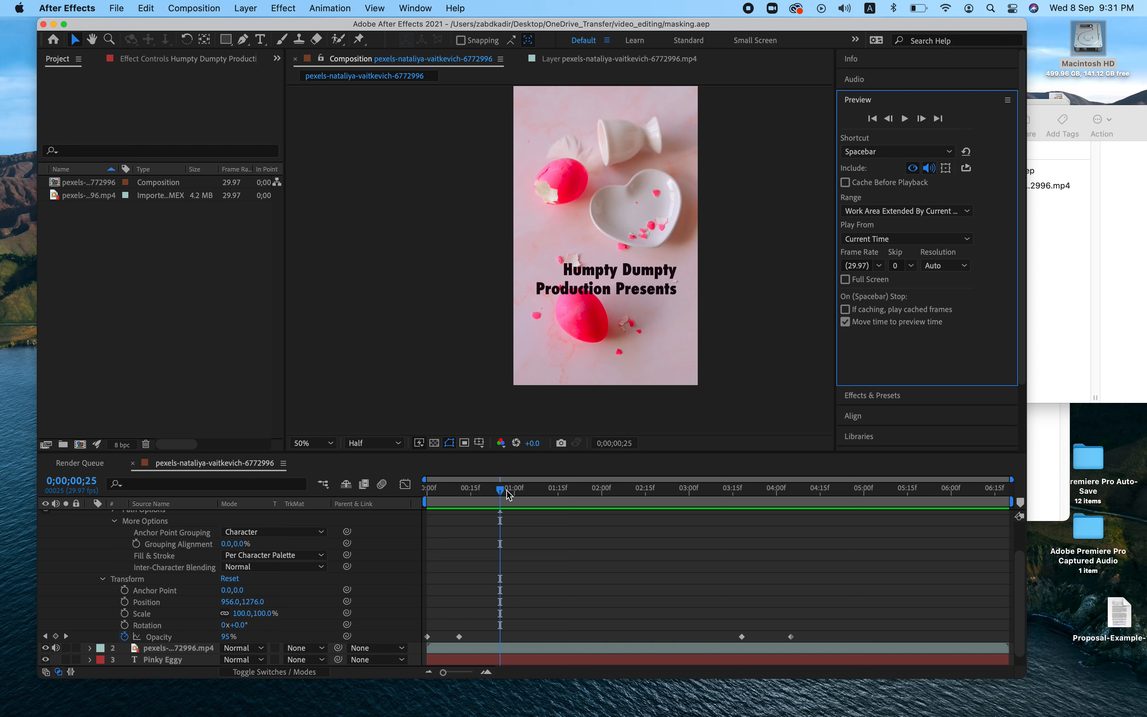
left_click_drag(502, 491, 940, 528)
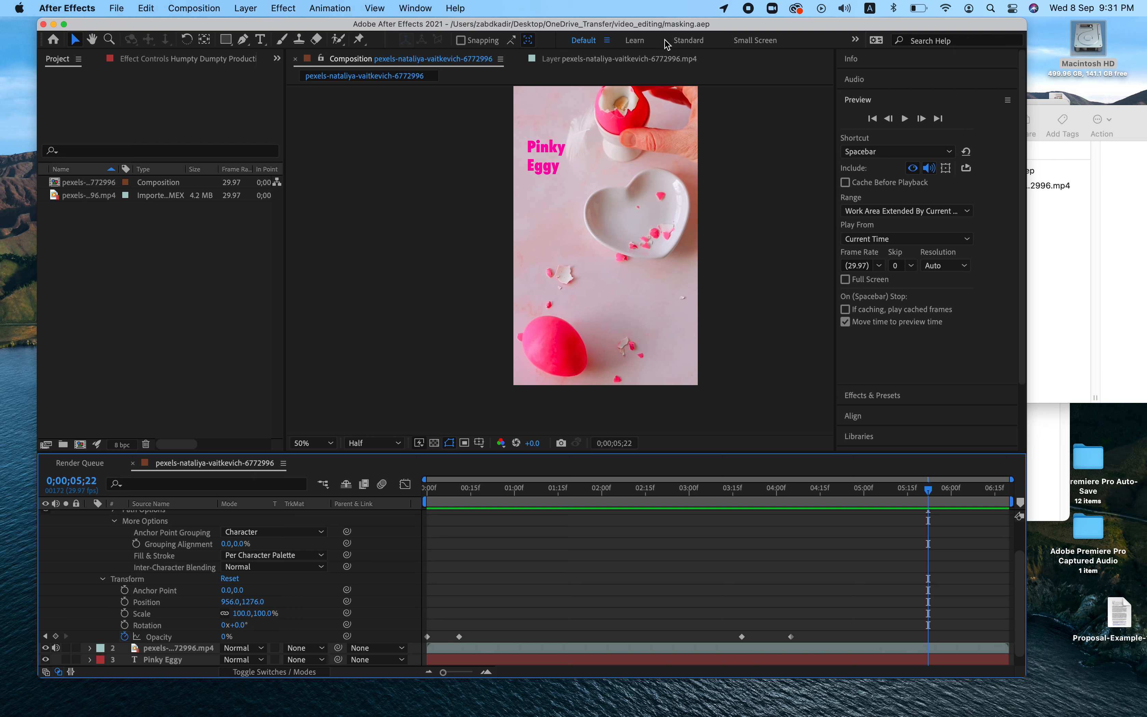
Create a new empty project.
left_click(115, 10)
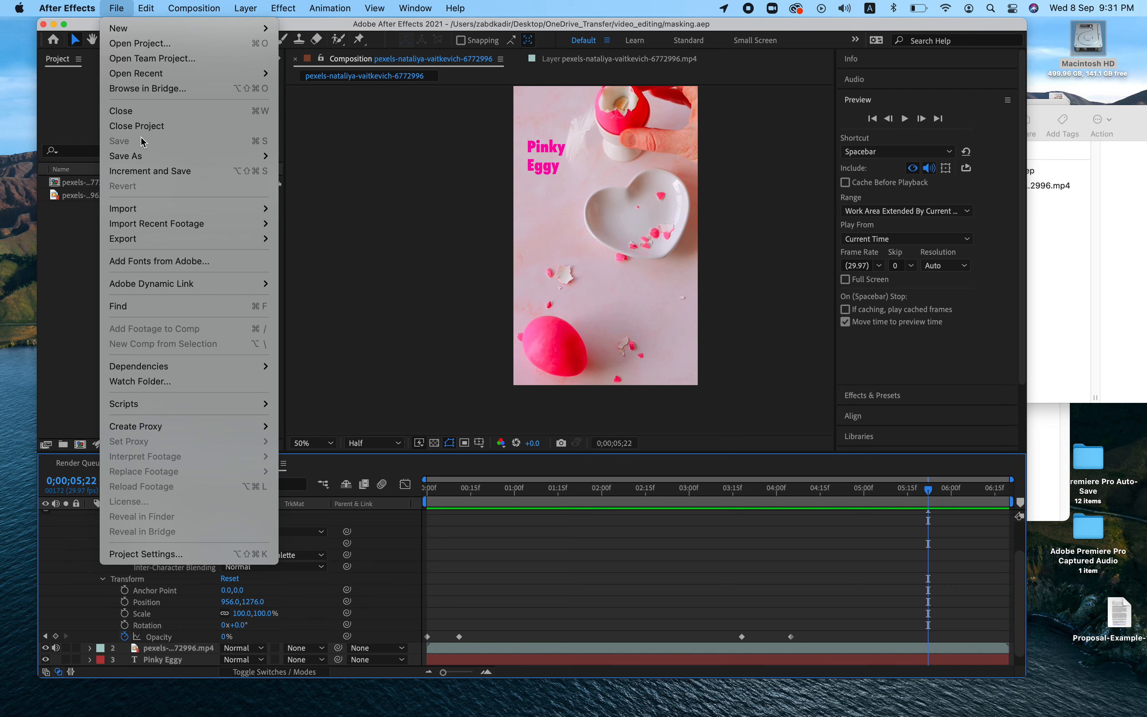
mouse_move(123, 25)
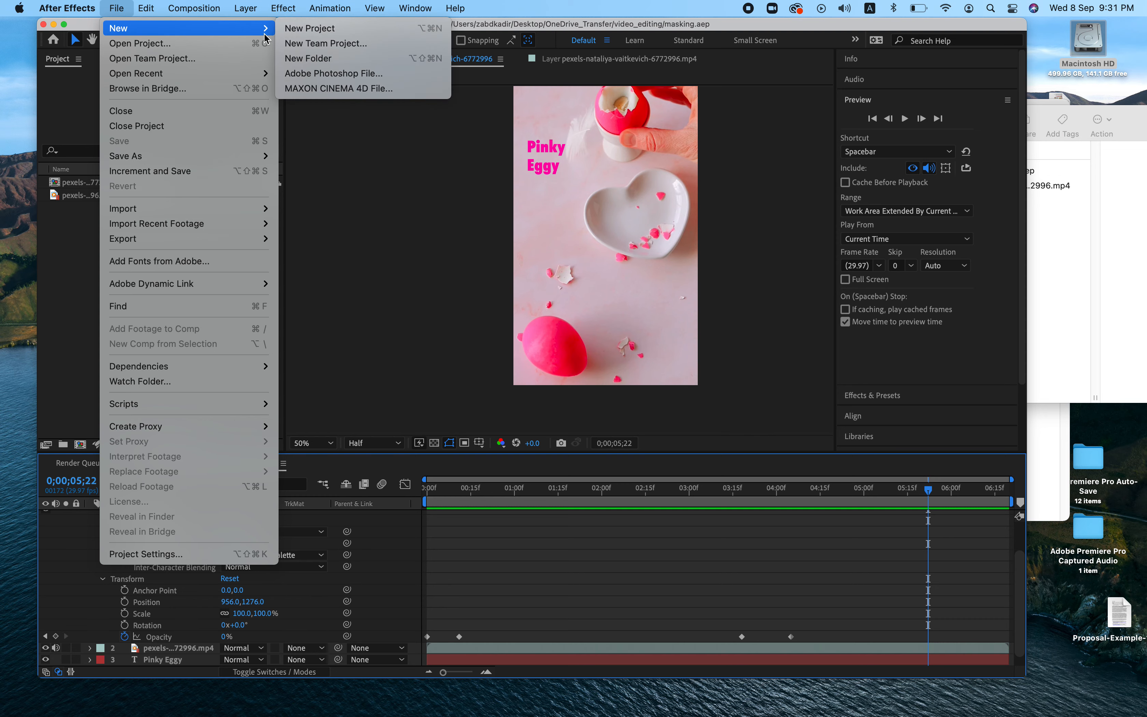
left_click(287, 32)
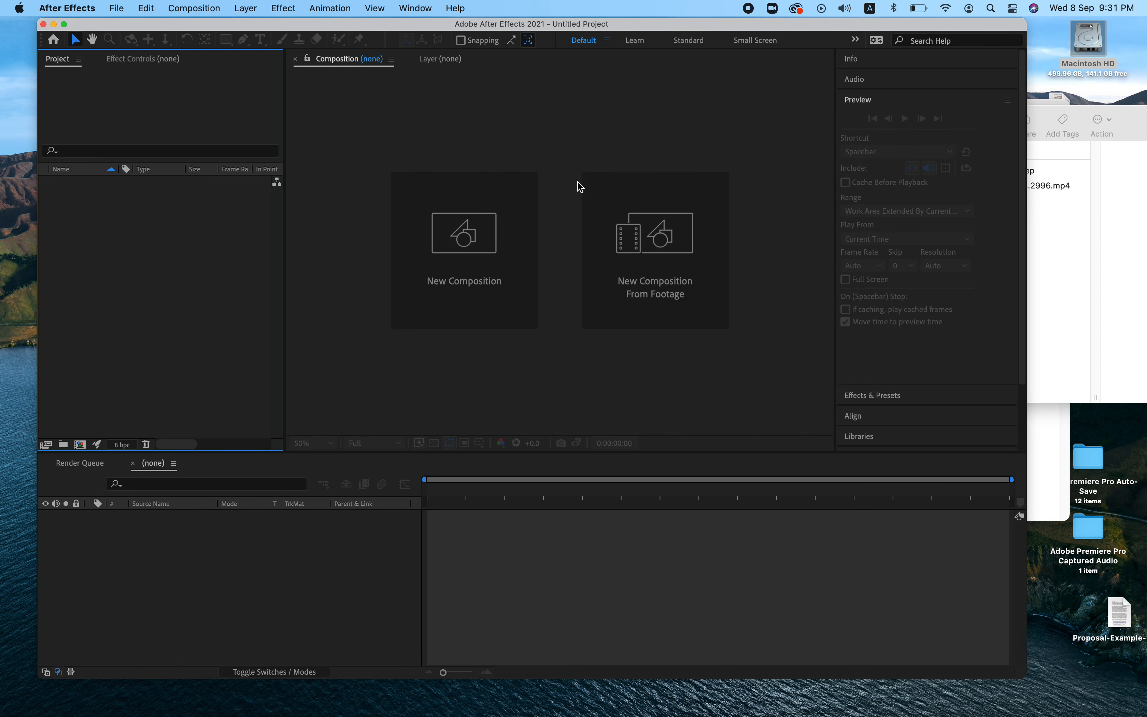
Import the pexels MP4 clip from the video_editing folder into the project.
left_click(1079, 270)
left_click(1017, 187)
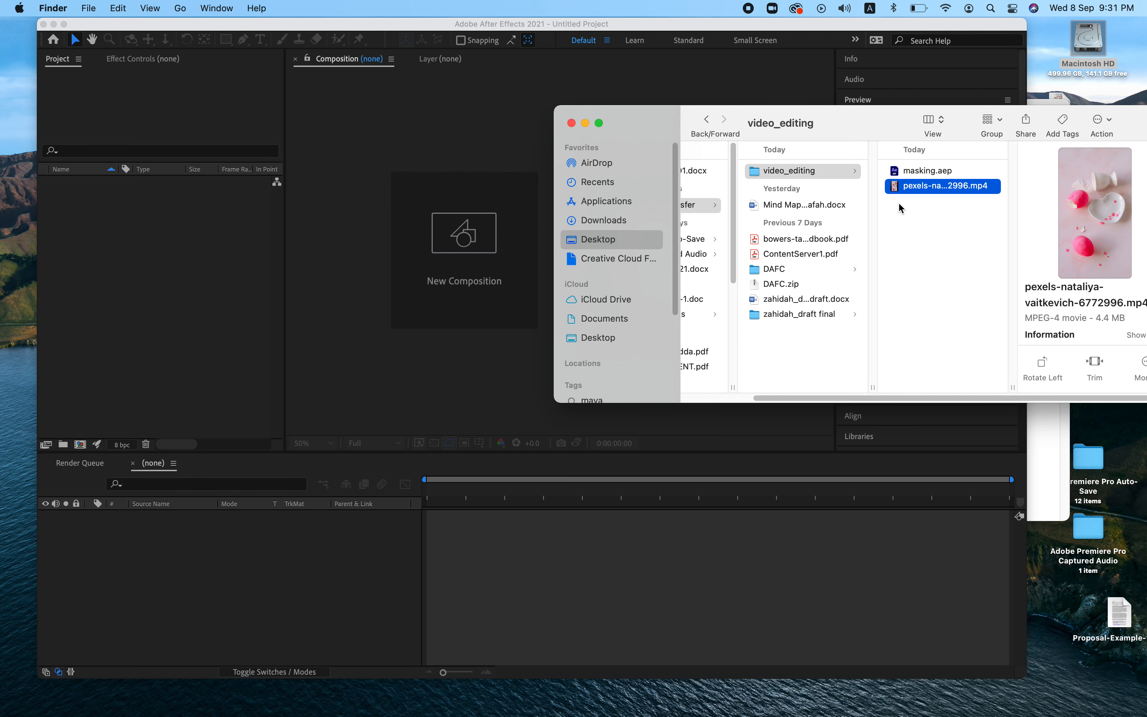
left_click_drag(899, 188, 78, 228)
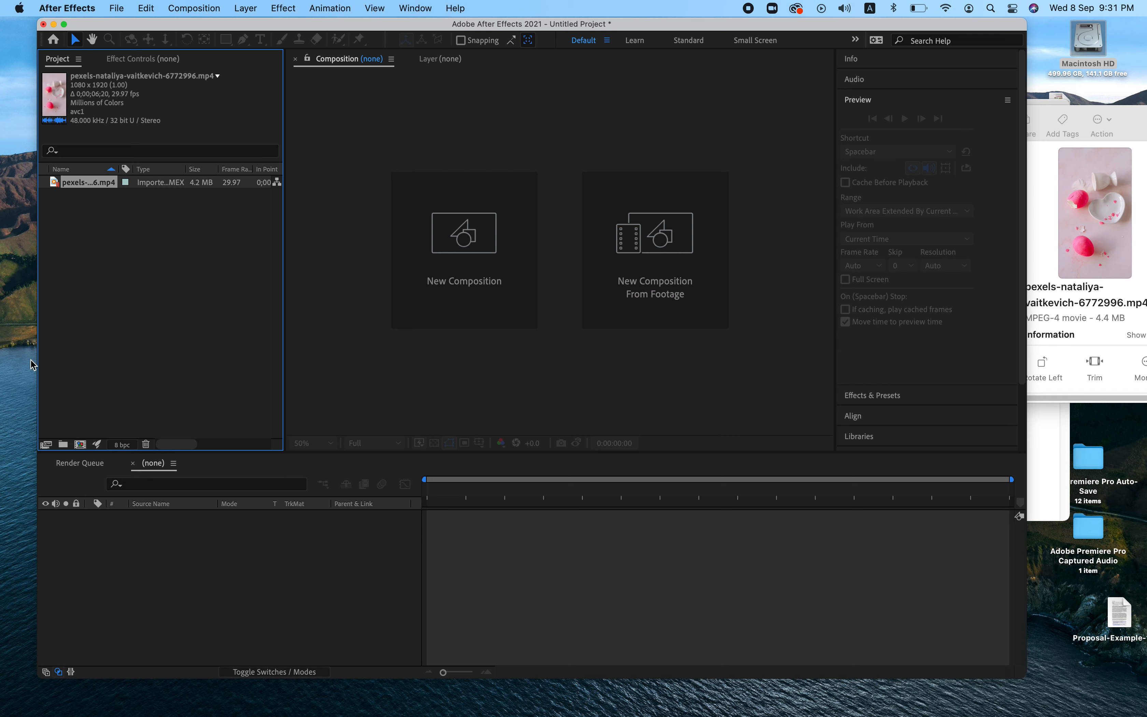
Create a composition from the imported pexels clip.
left_click(104, 239)
left_click(71, 187)
left_click_drag(55, 187, 81, 447)
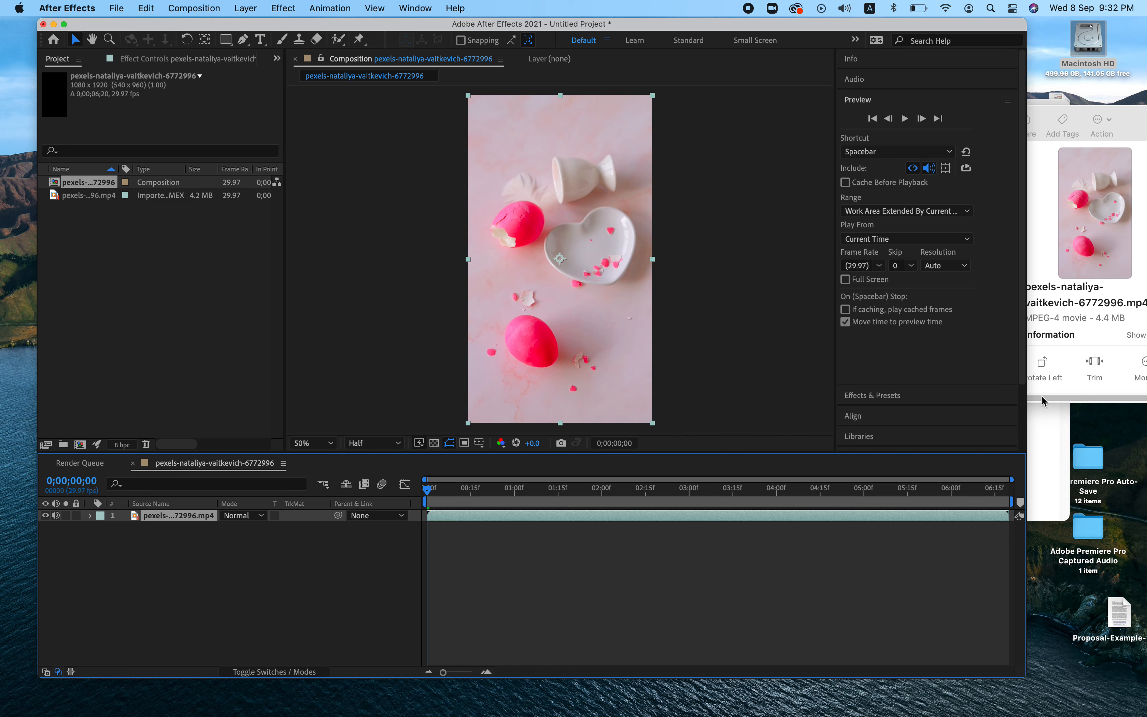
Switch to Notes to read the masking technique checklist on creating and duplicating the composition, and return to After Effects.
left_click_drag(931, 24, 895, 249)
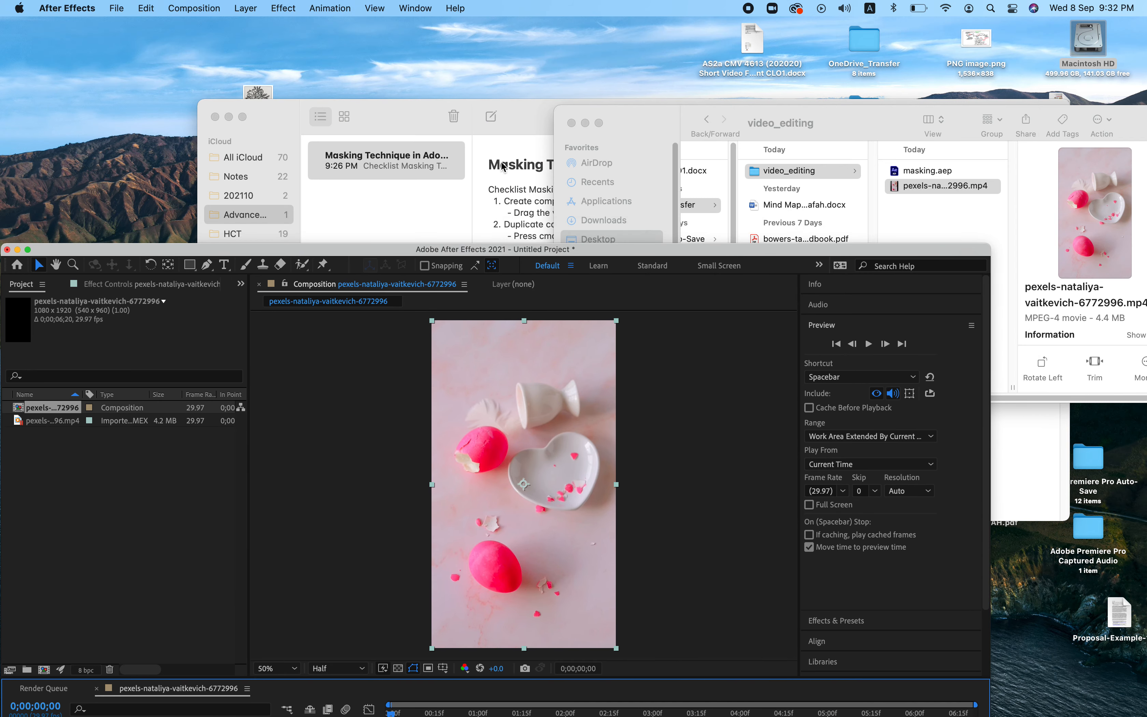
left_click(361, 113)
left_click_drag(360, 110, 484, 93)
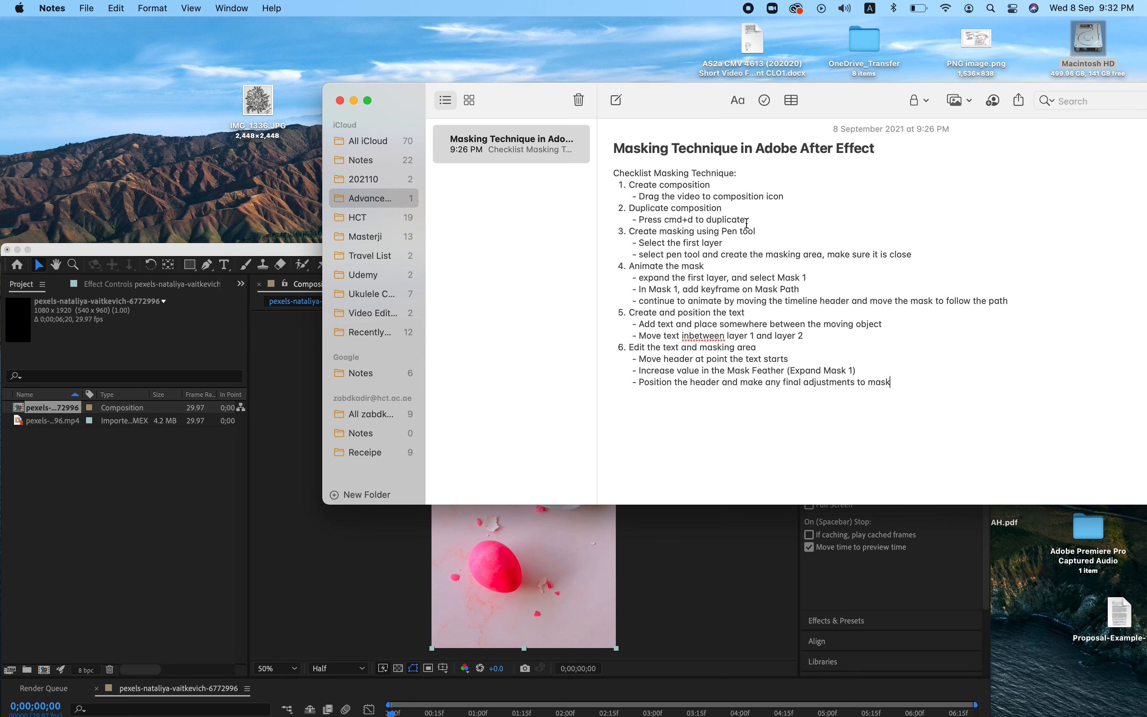
left_click_drag(309, 251, 328, 30)
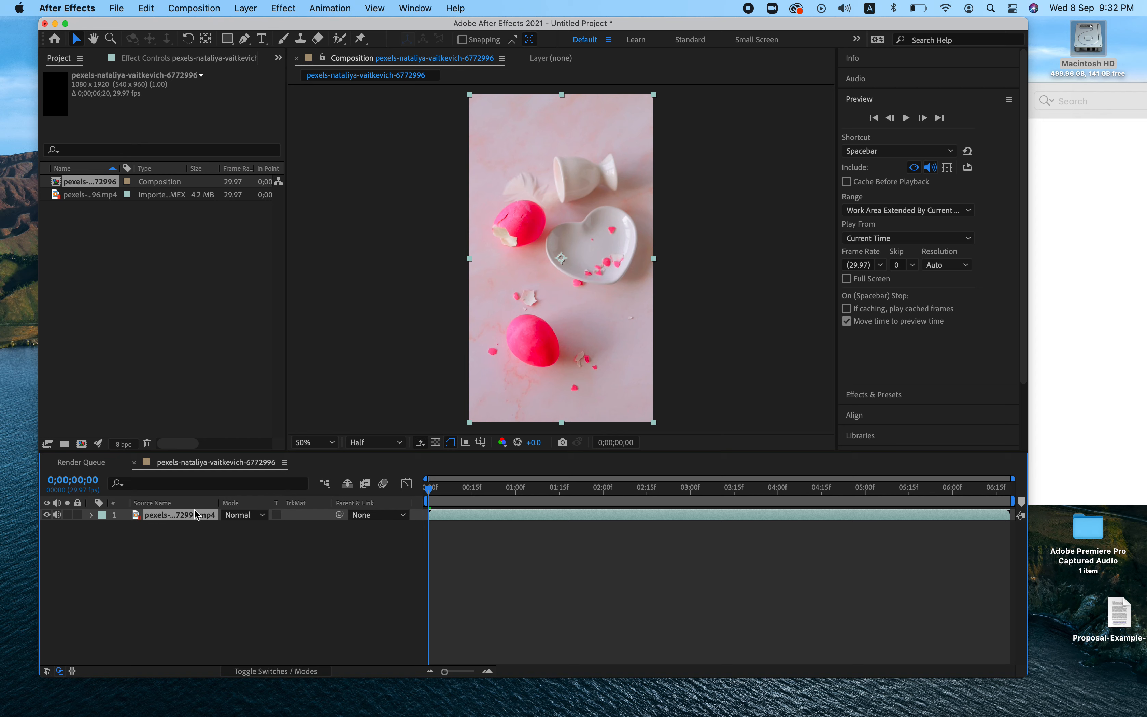
Duplicate the video layer in the composition.
left_click(117, 10)
mouse_move(148, 14)
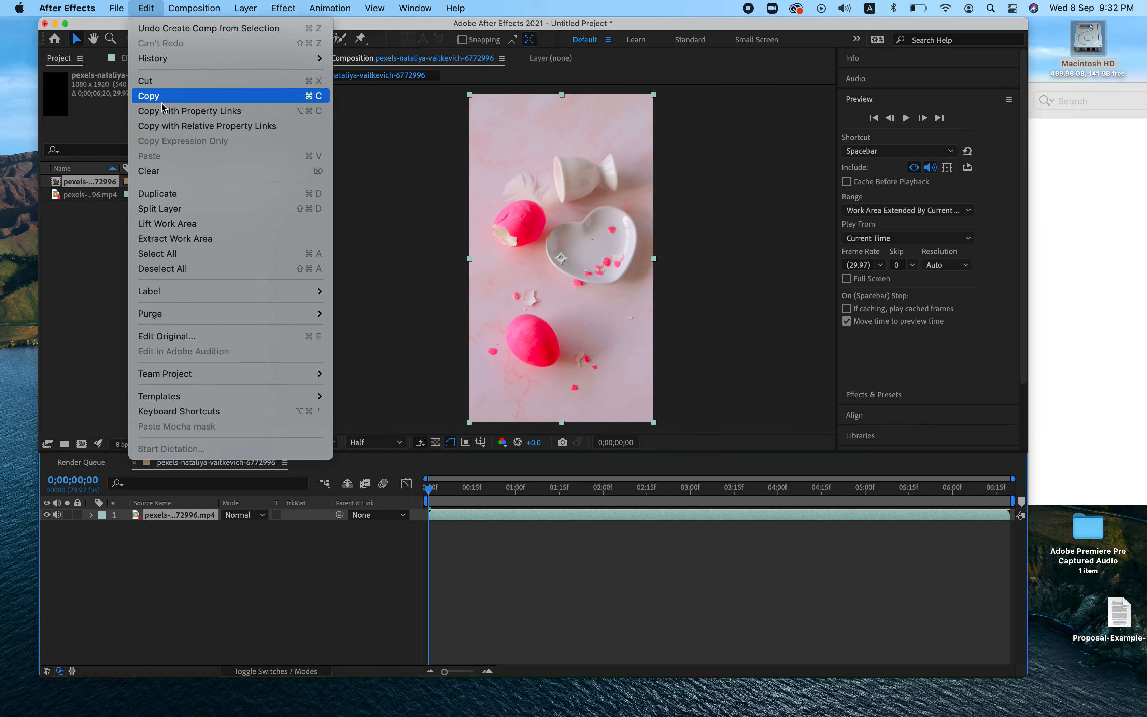
left_click(156, 194)
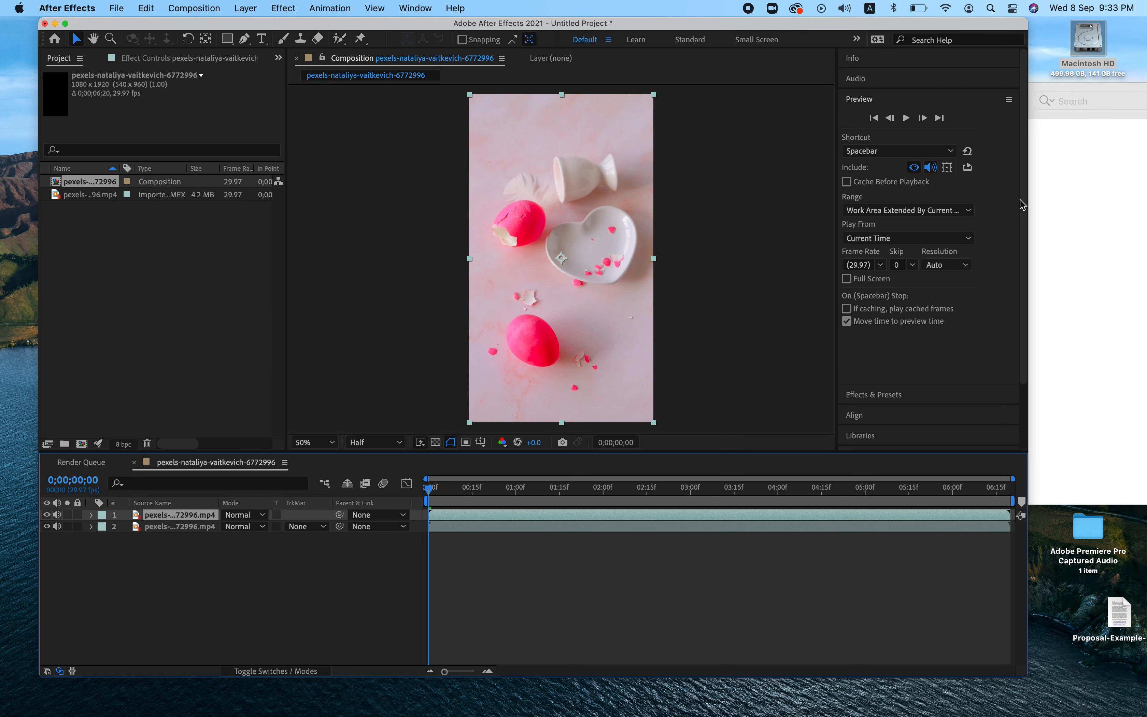
Switch to Notes to read the checklist on creating a mask with the Pen tool, and return to After Effects.
left_click_drag(993, 29, 992, 143)
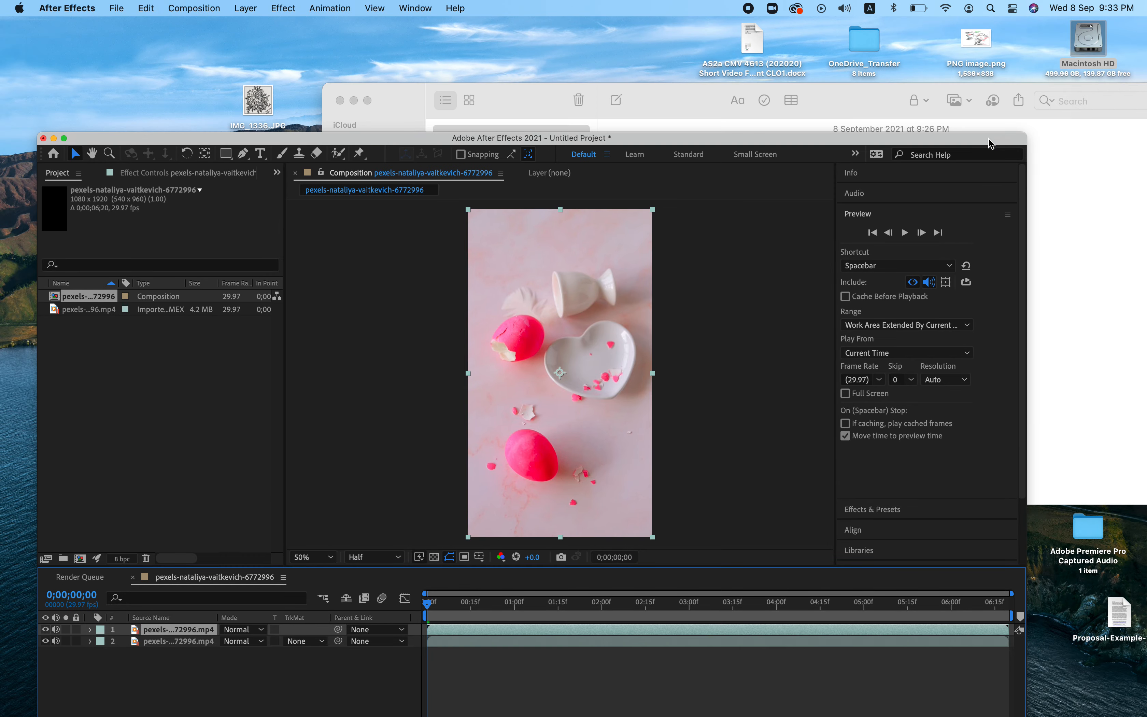
left_click(686, 115)
left_click_drag(516, 99, 516, 85)
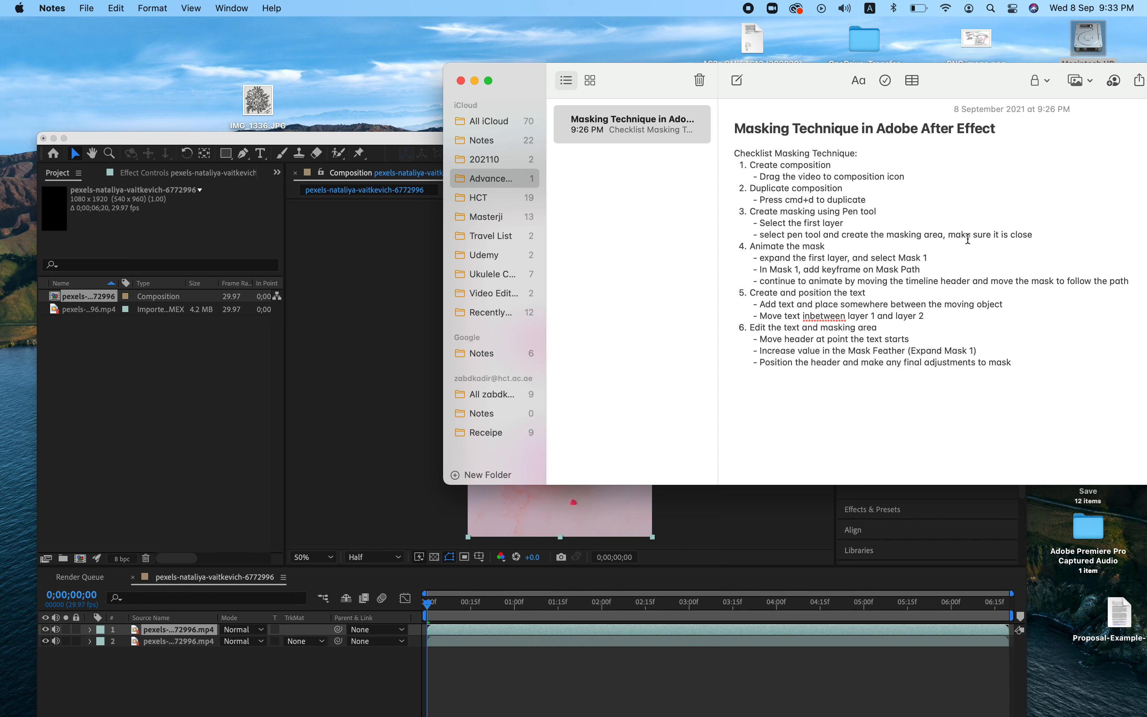
left_click(415, 141)
left_click_drag(415, 142, 415, 28)
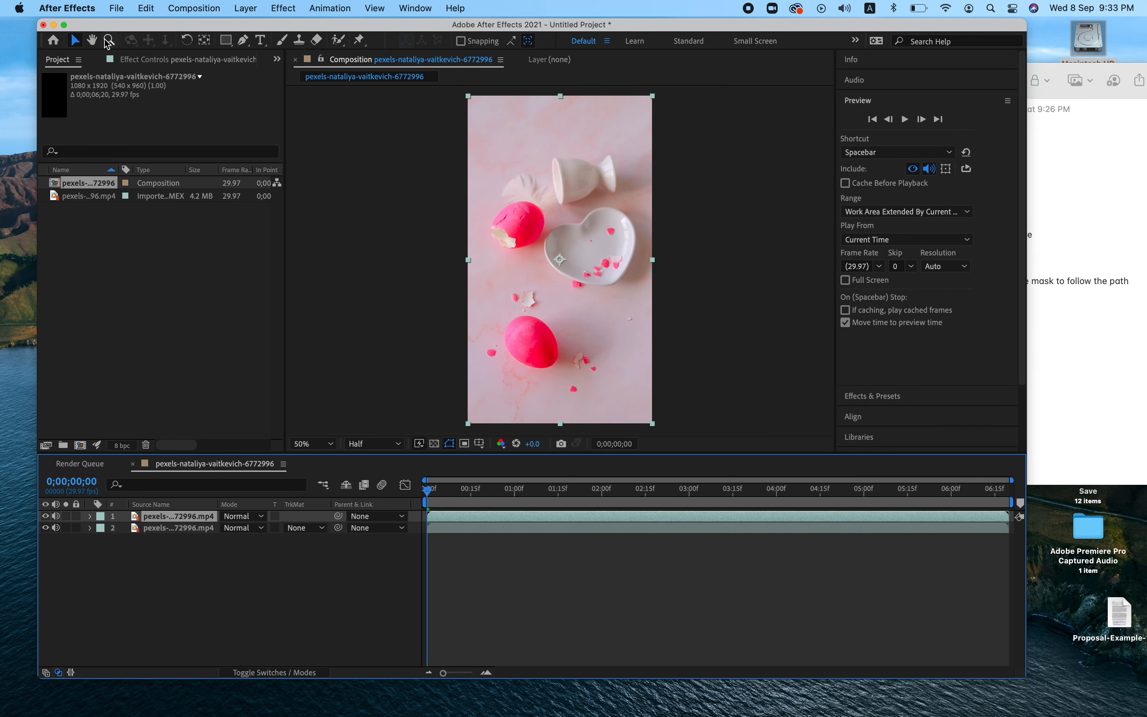
Scrub through the clip from the start to 0;00;05;03 to examine how the hand moves over the cup and egg.
left_click(242, 41)
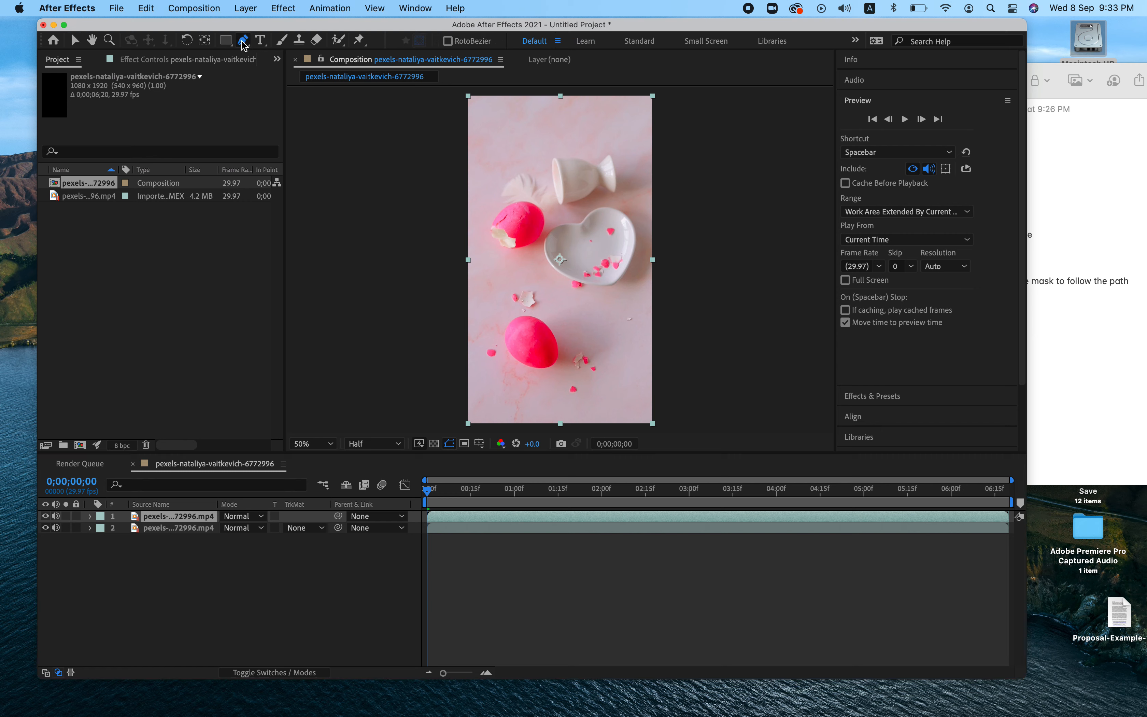
left_click(75, 40)
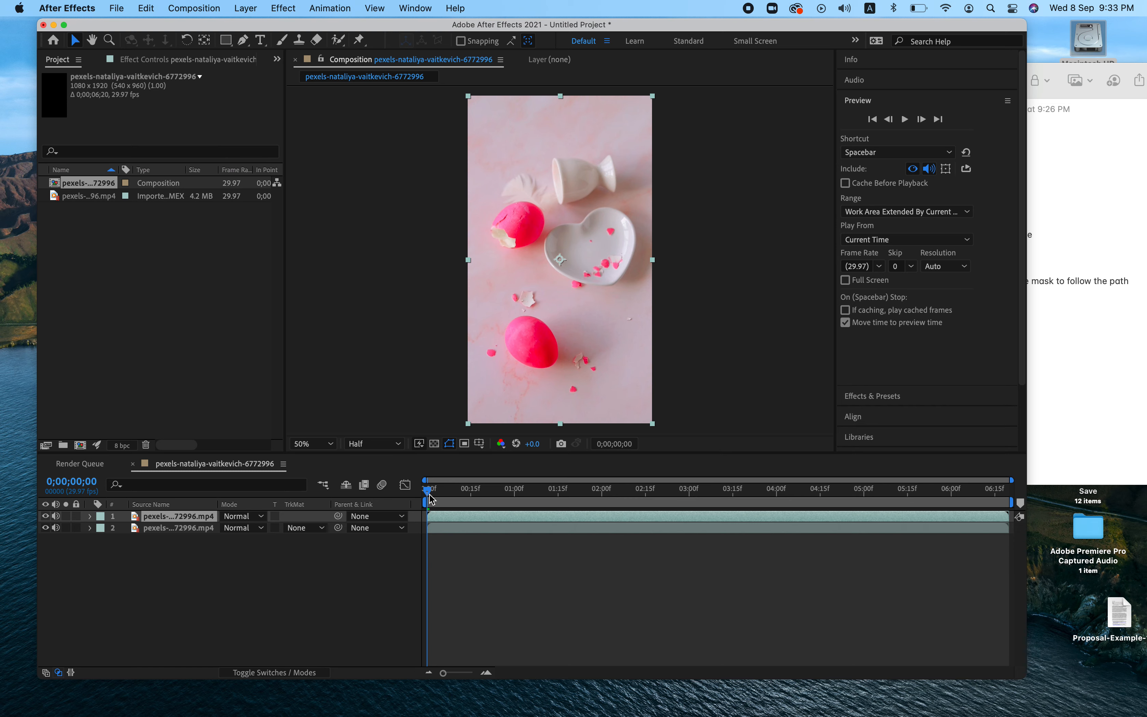
left_click_drag(431, 496, 525, 502)
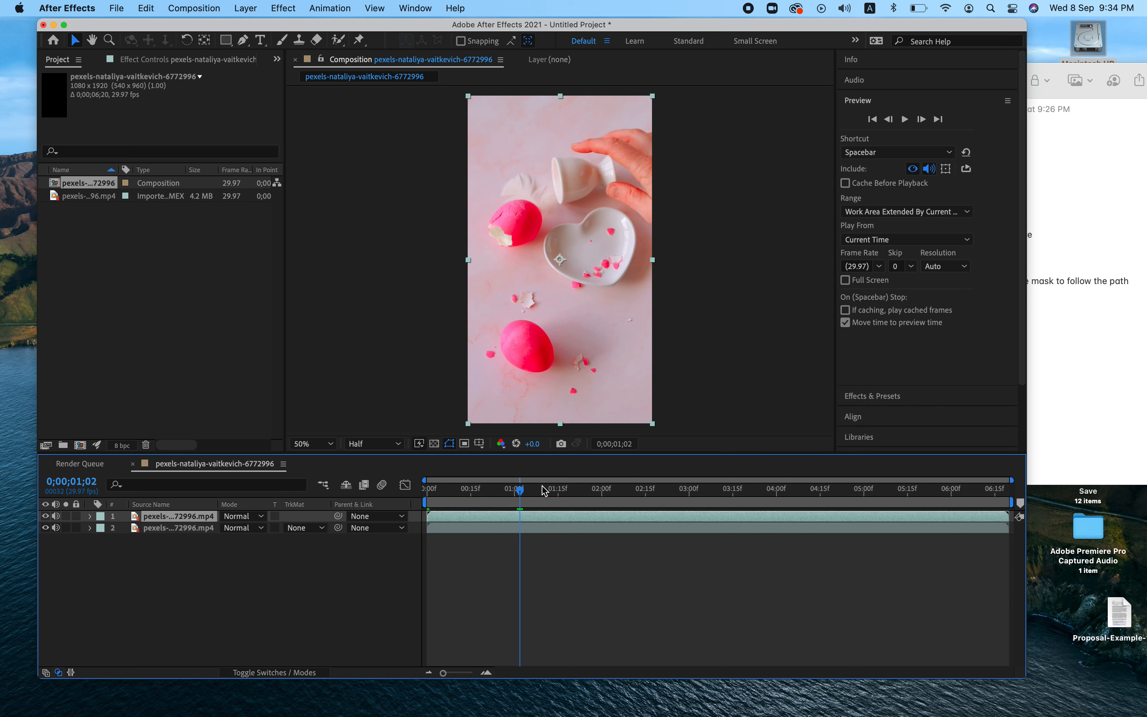
left_click_drag(524, 495, 598, 493)
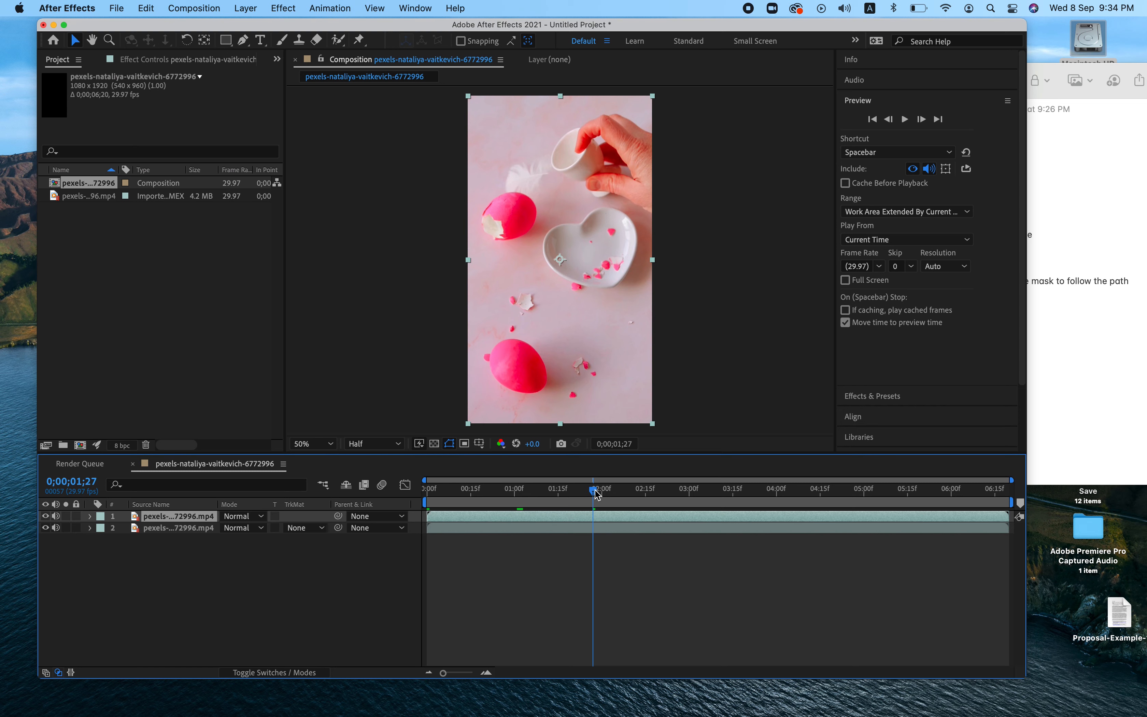
left_click_drag(597, 494, 785, 508)
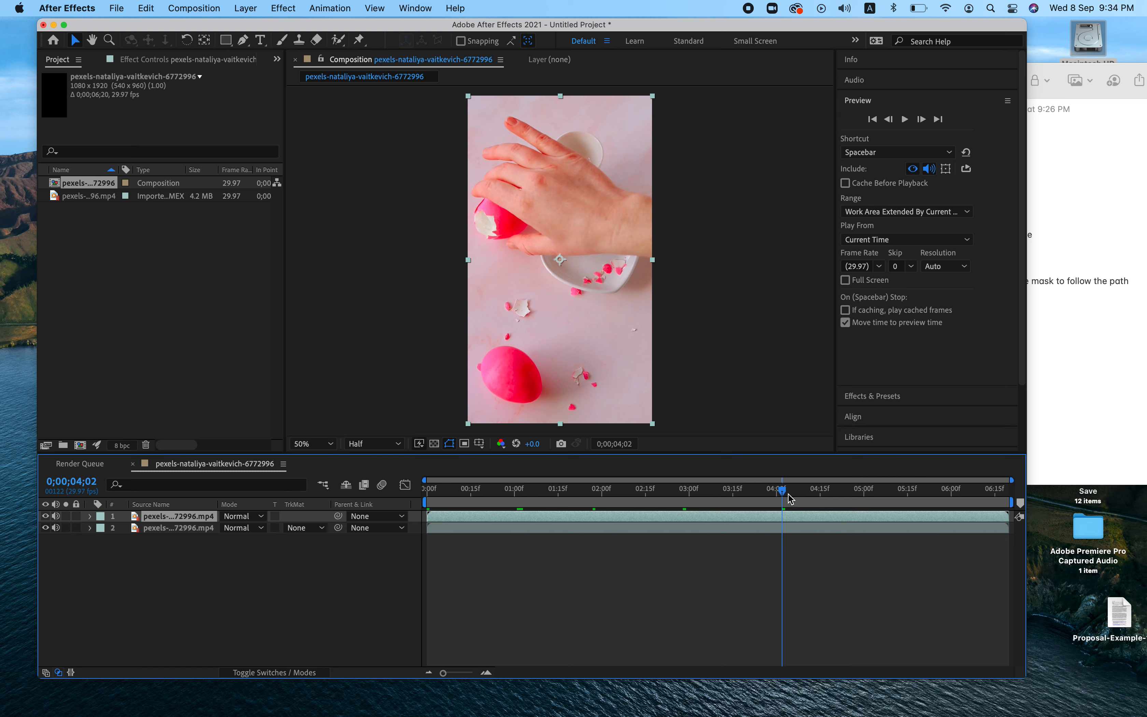
mouse_move(786, 495)
left_mouse_down()
mouse_move(890, 511)
mouse_move(879, 496)
mouse_move(781, 495)
left_mouse_up()
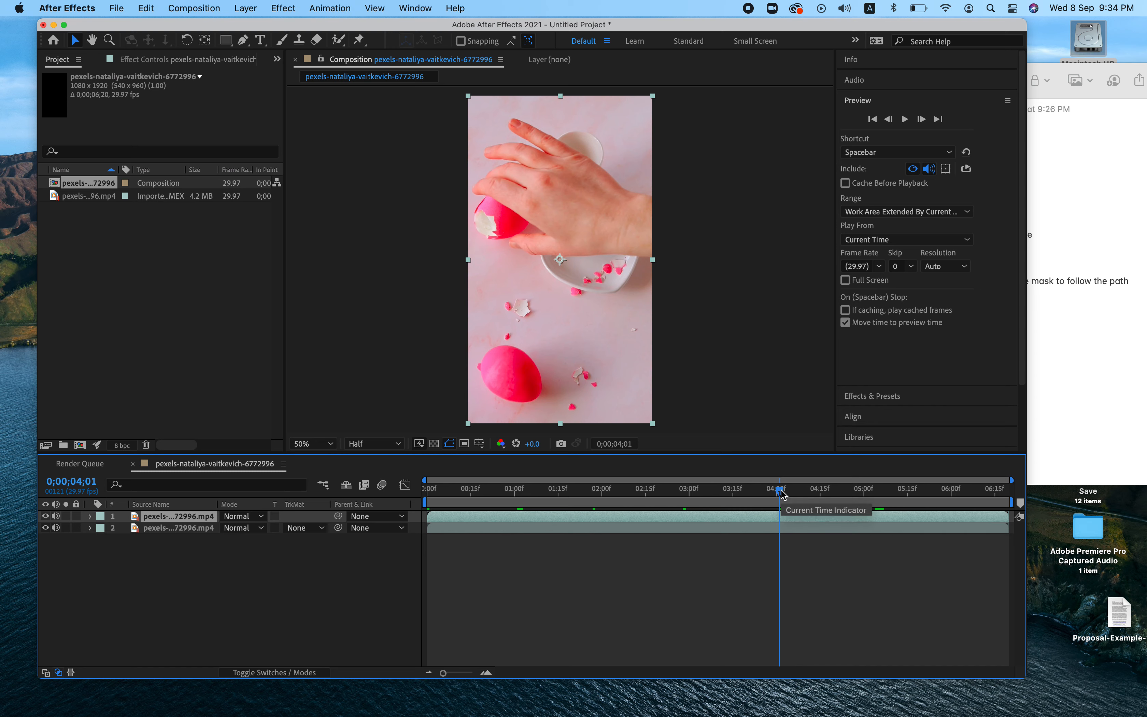
left_click_drag(784, 495, 874, 503)
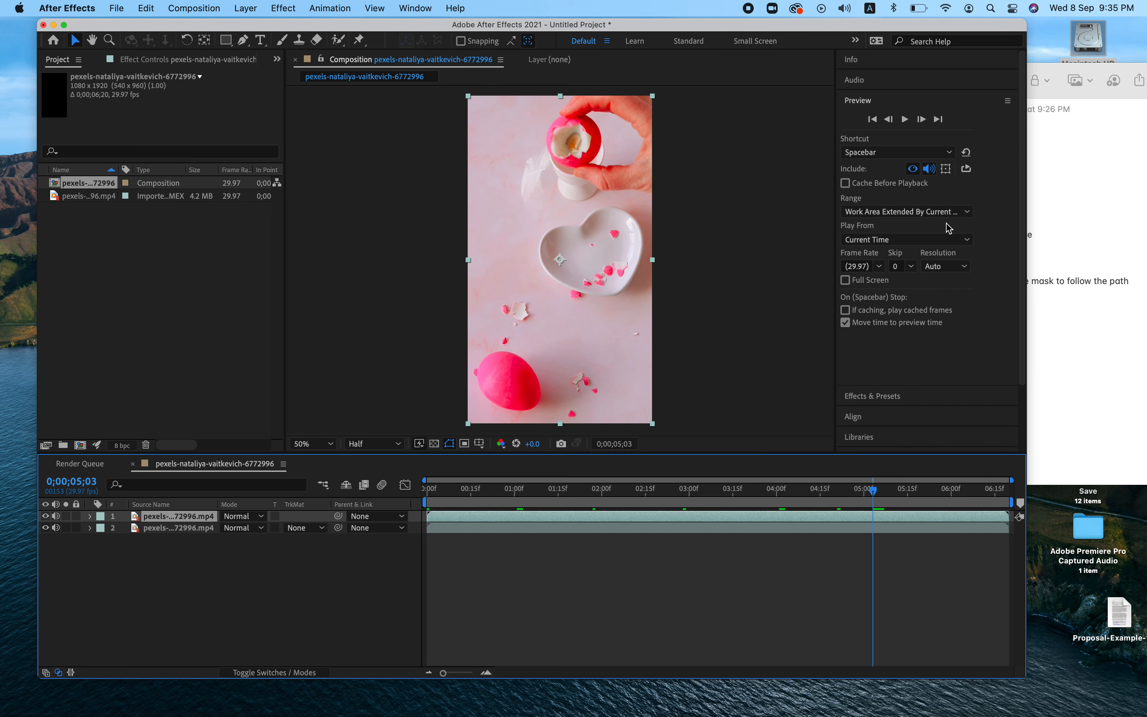
Move the current time to 0;00;04;05, where the hand reaches over the broken egg.
left_click(1073, 192)
left_click(878, 503)
left_click_drag(876, 495, 733, 497)
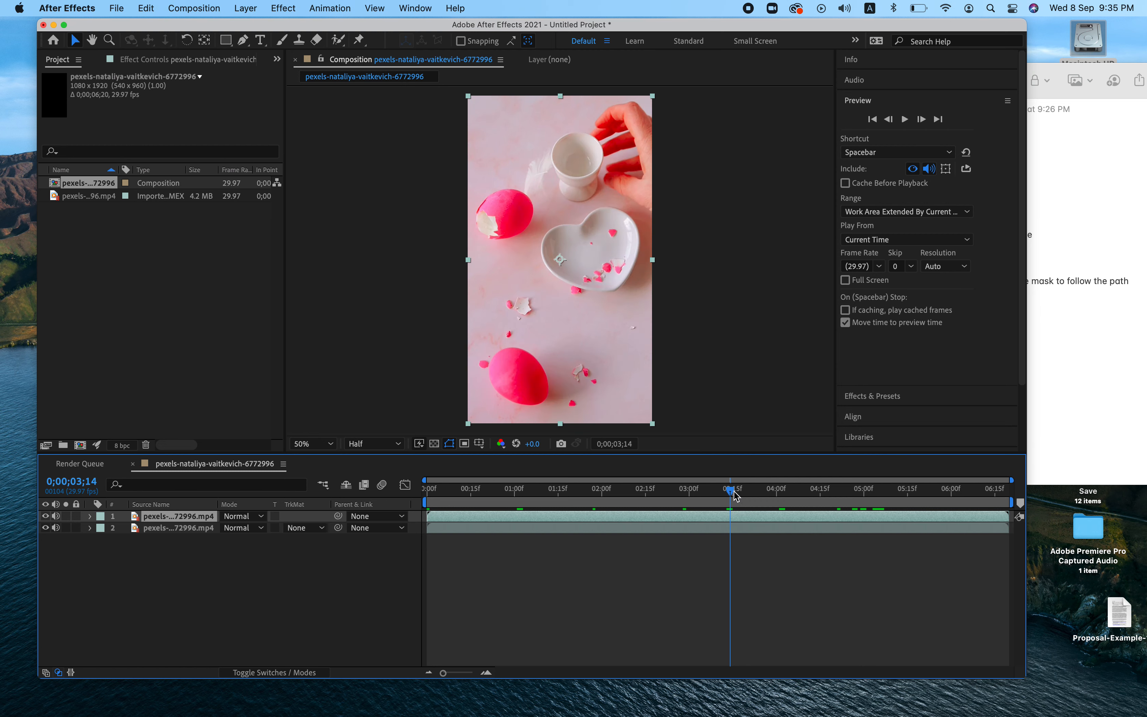
left_click_drag(733, 496, 791, 507)
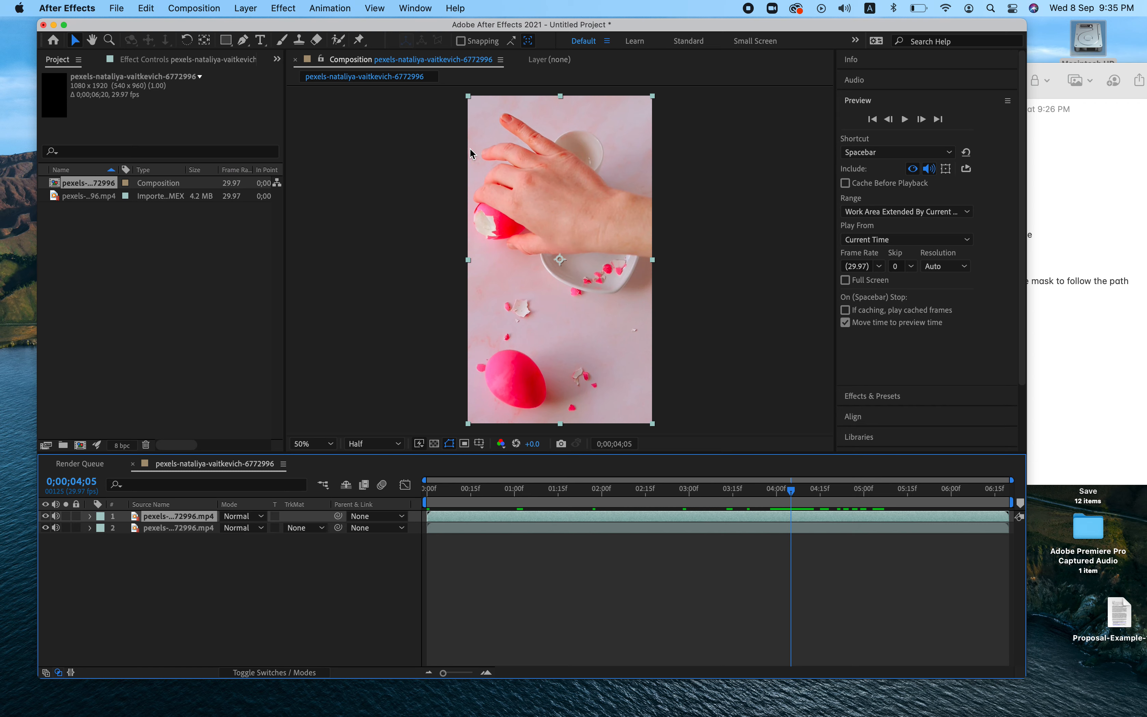
Start a Pen tool mask on the top video layer, from above the frame down along the underside of the index finger.
left_click(244, 45)
key("period")
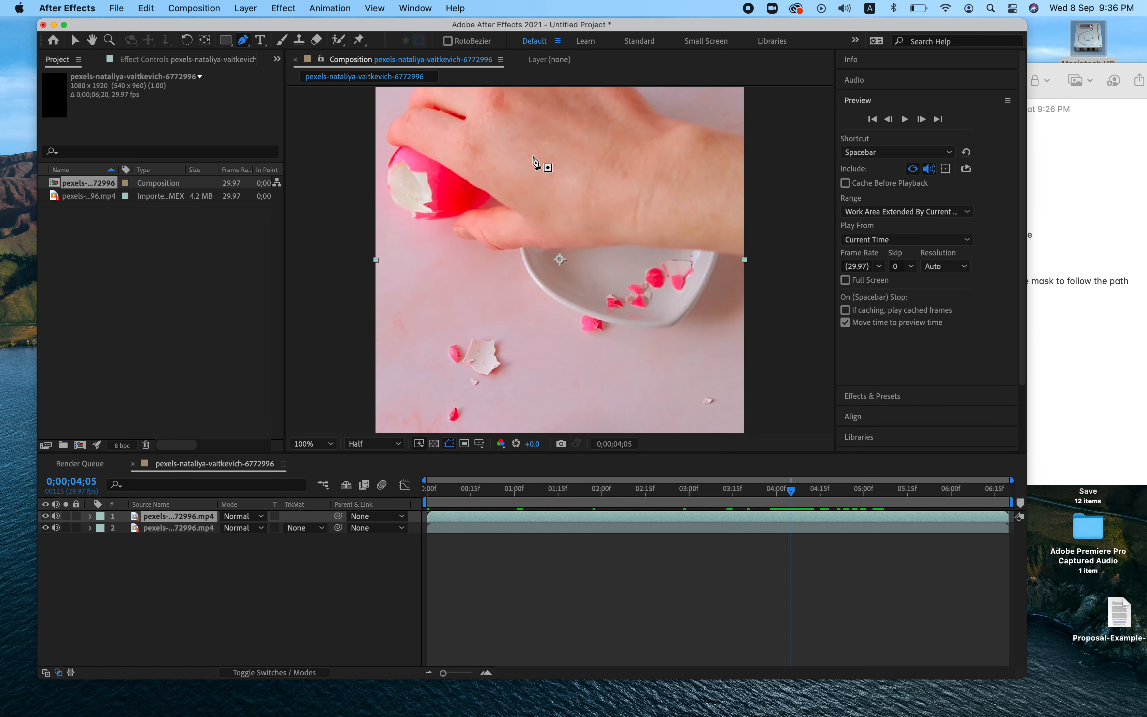
left_click_drag(540, 154, 546, 284)
key("space")
left_click_drag(540, 172, 563, 253)
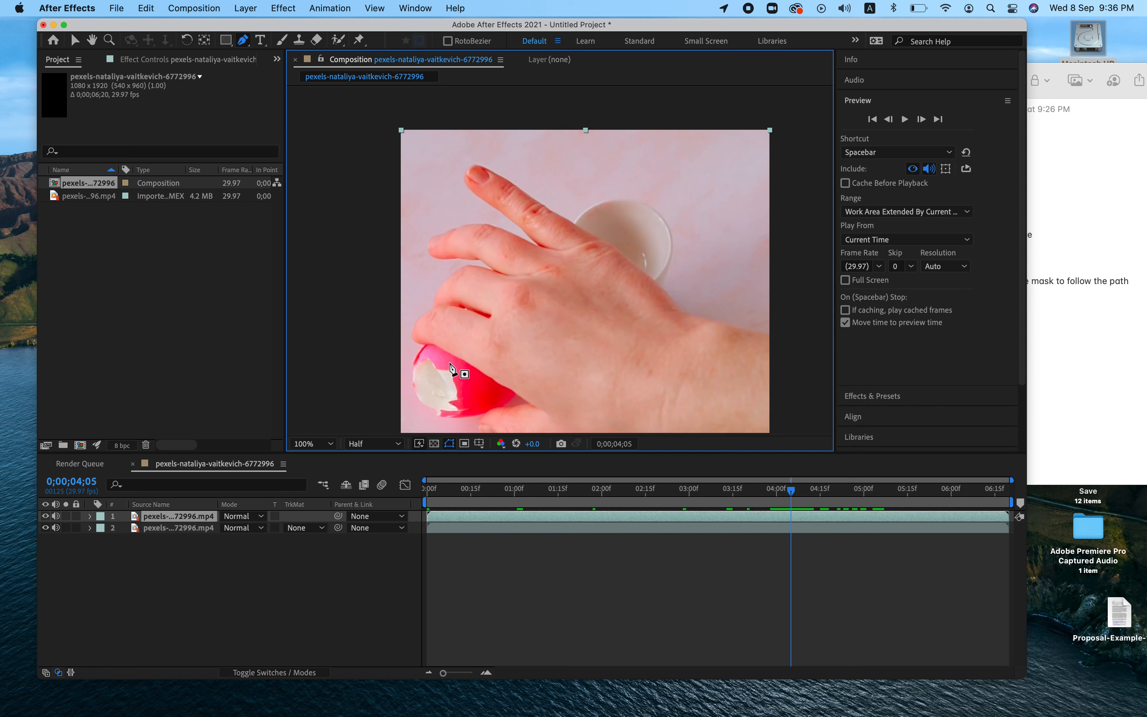
left_click(464, 104)
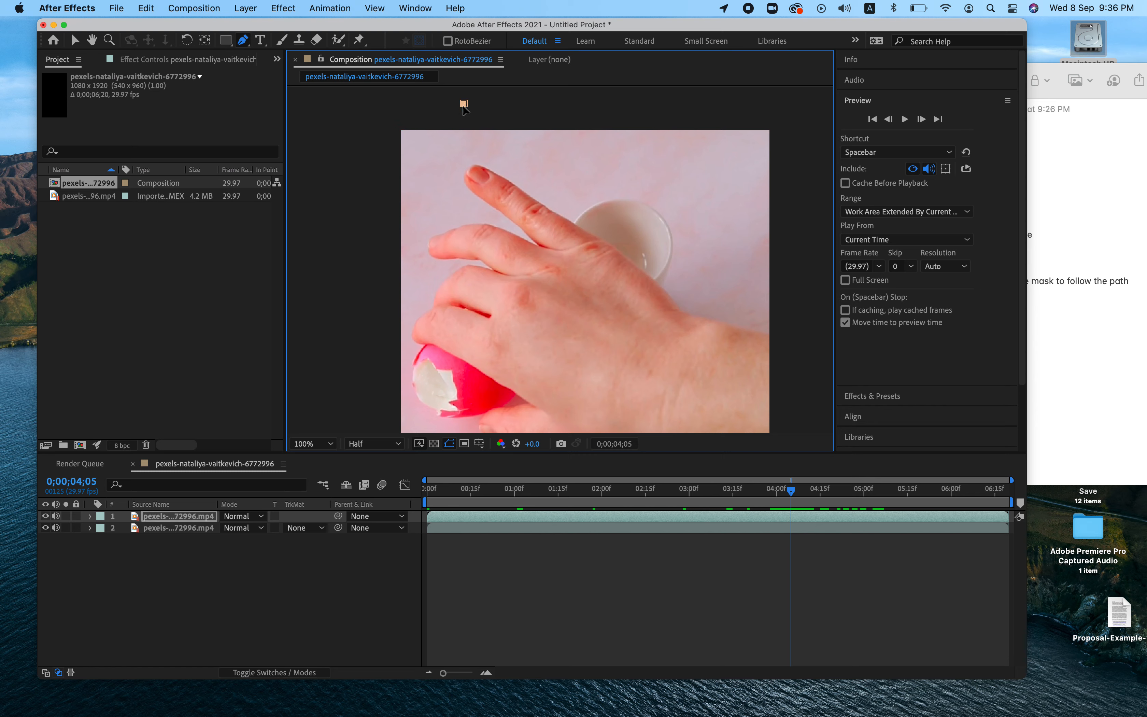
left_click(474, 165)
left_click(473, 190)
left_click(491, 204)
left_click(510, 219)
left_click(535, 243)
Continue the mask path around the hand's remaining fingertips down to the top of the broken egg.
left_click(441, 231)
left_click(433, 257)
left_click(476, 258)
left_click(480, 267)
left_click(452, 275)
left_click(421, 342)
Trace the mask path around the outer edge of the broken egg and onto the thumb.
key("h")
left_click_drag(504, 331, 512, 187)
key("g")
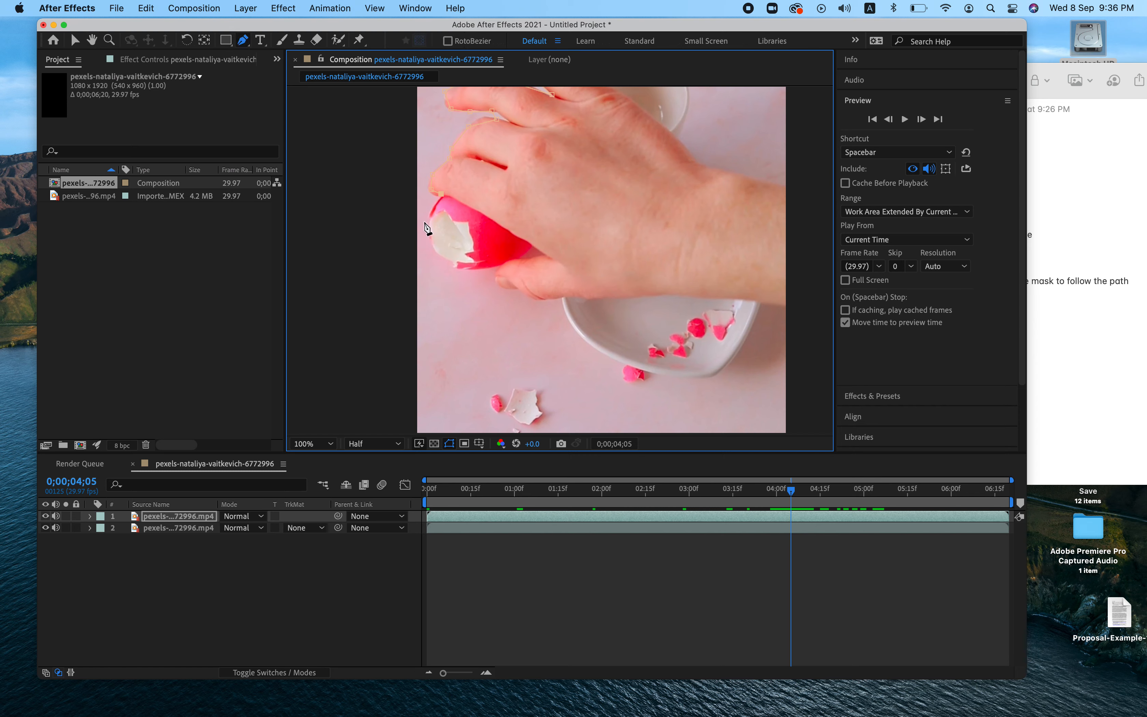
left_click(429, 226)
left_click(454, 266)
left_click(493, 269)
left_click(515, 288)
left_click(523, 298)
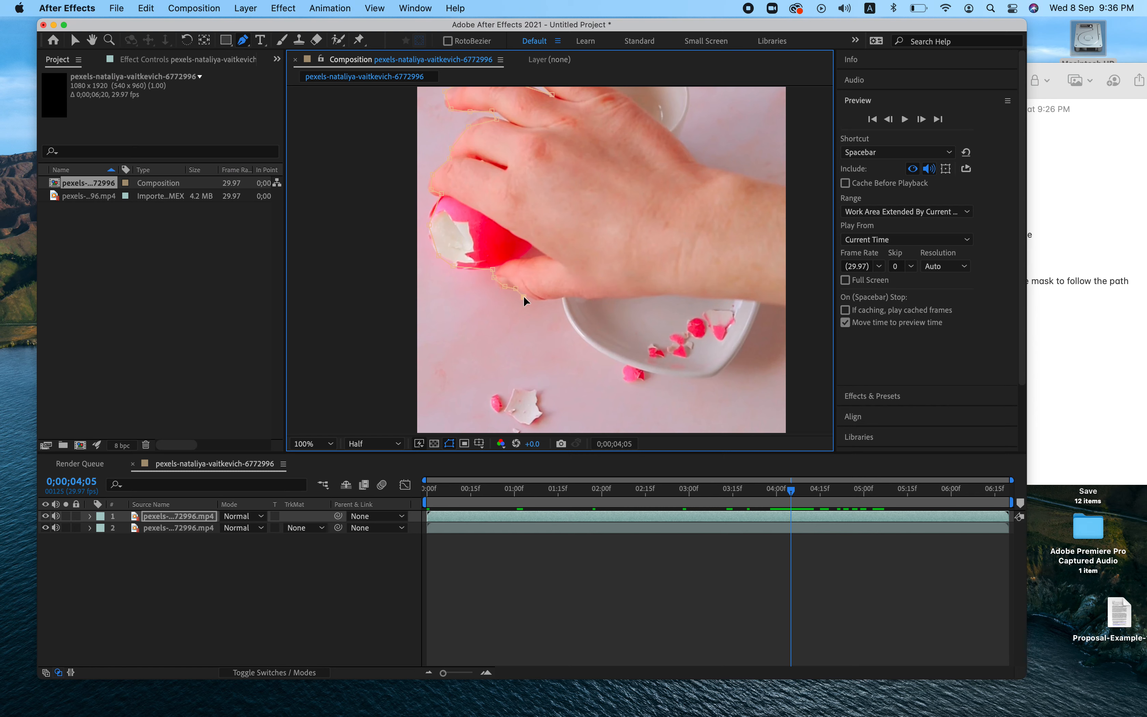
Trace the mask path along the lower edge of the hand and wrist, ending just outside the frame.
left_click(563, 298)
left_click(584, 298)
left_click(629, 296)
left_click(679, 292)
left_click(735, 298)
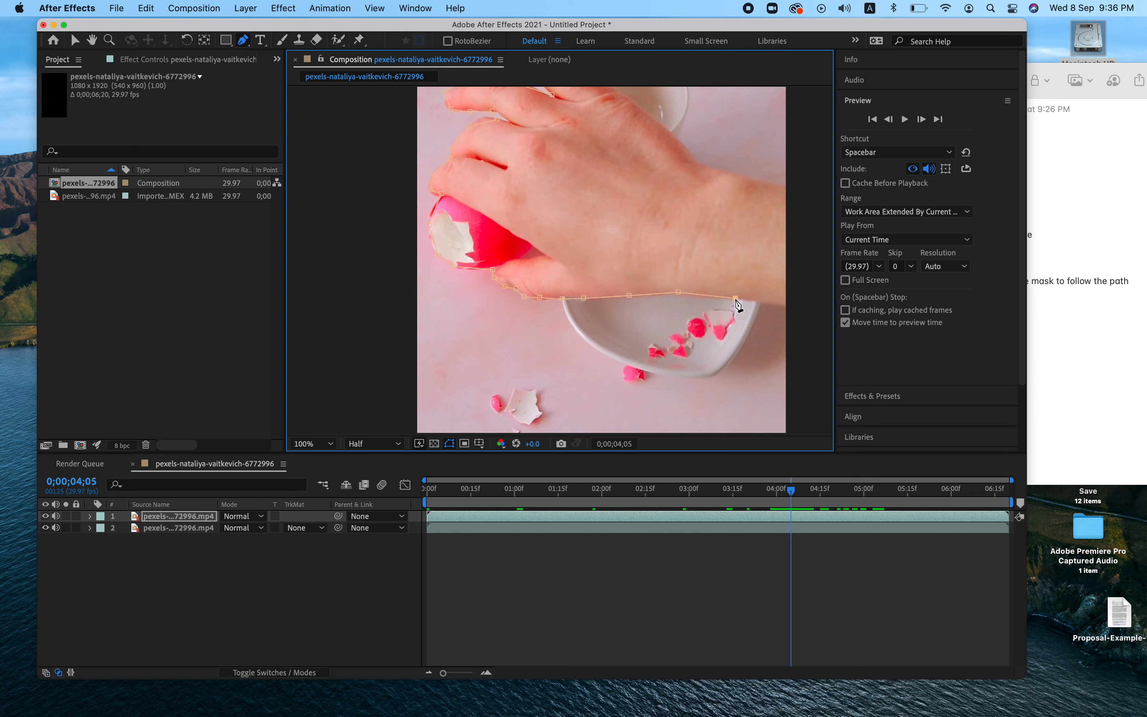
left_click(769, 301)
left_click(783, 305)
left_click(807, 307)
Continue the mask path outside the frame up past the wrist side and over the top, closing it at its starting point.
key("space")
left_click_drag(788, 256, 714, 328)
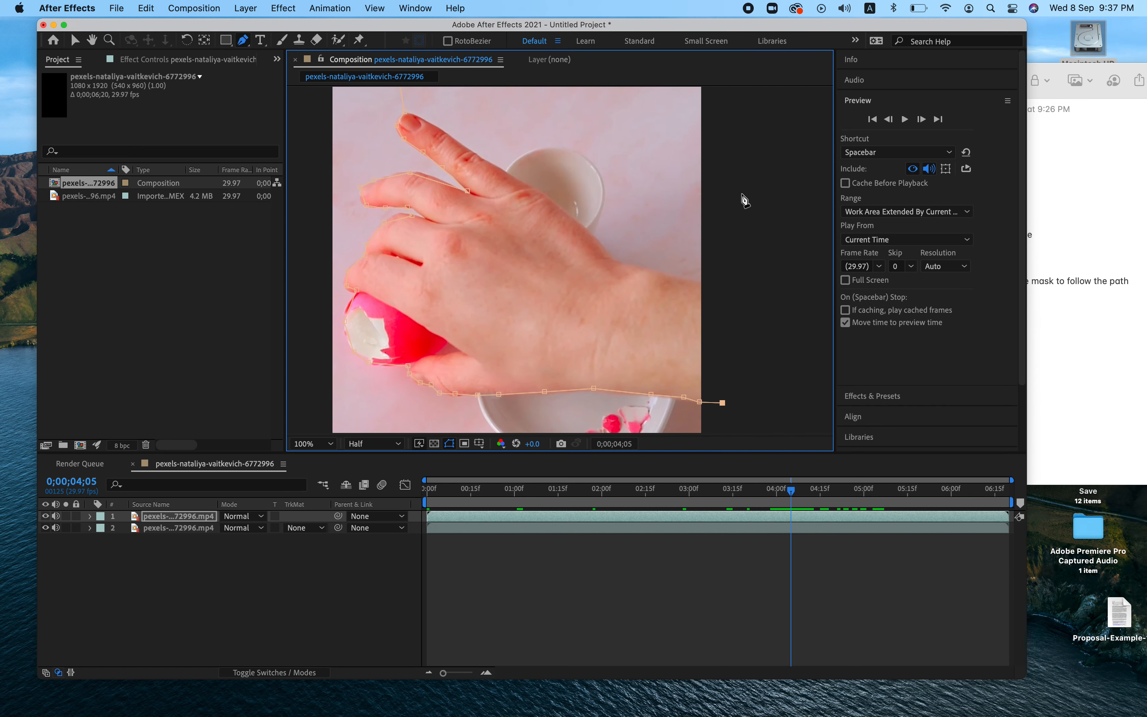
left_click(737, 94)
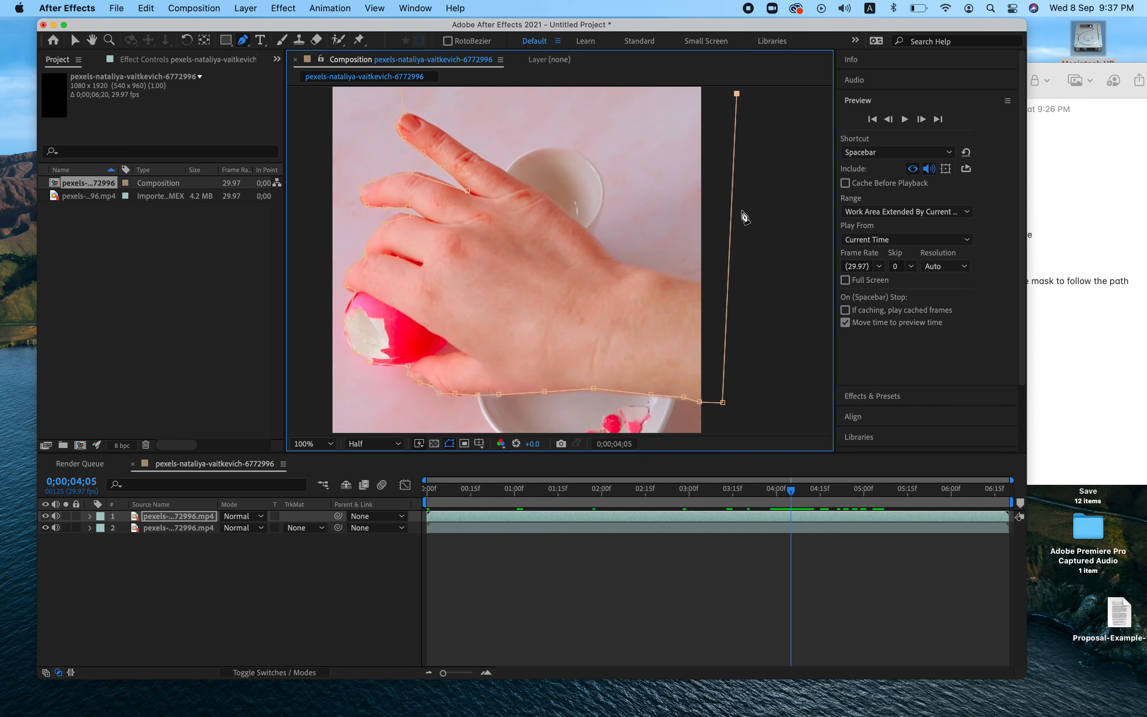
key("comma")
key("comma")
key("comma")
key("comma")
key("period")
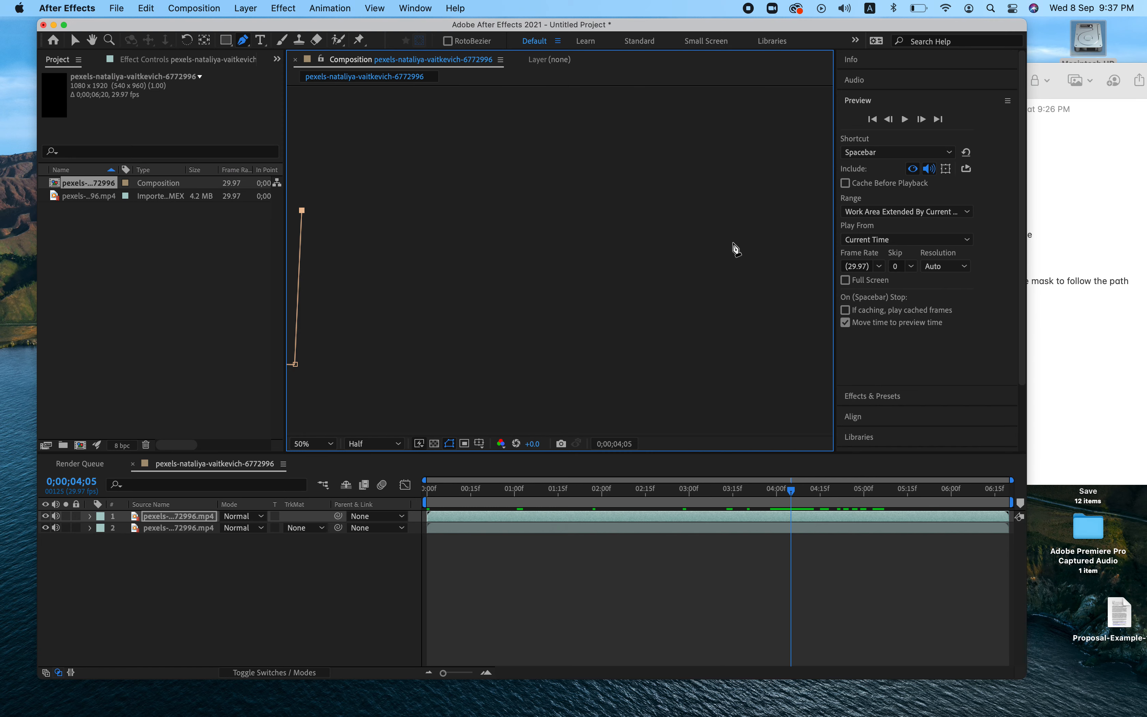
key("space")
left_click_drag(499, 232, 688, 231)
left_click_drag(540, 165, 630, 169)
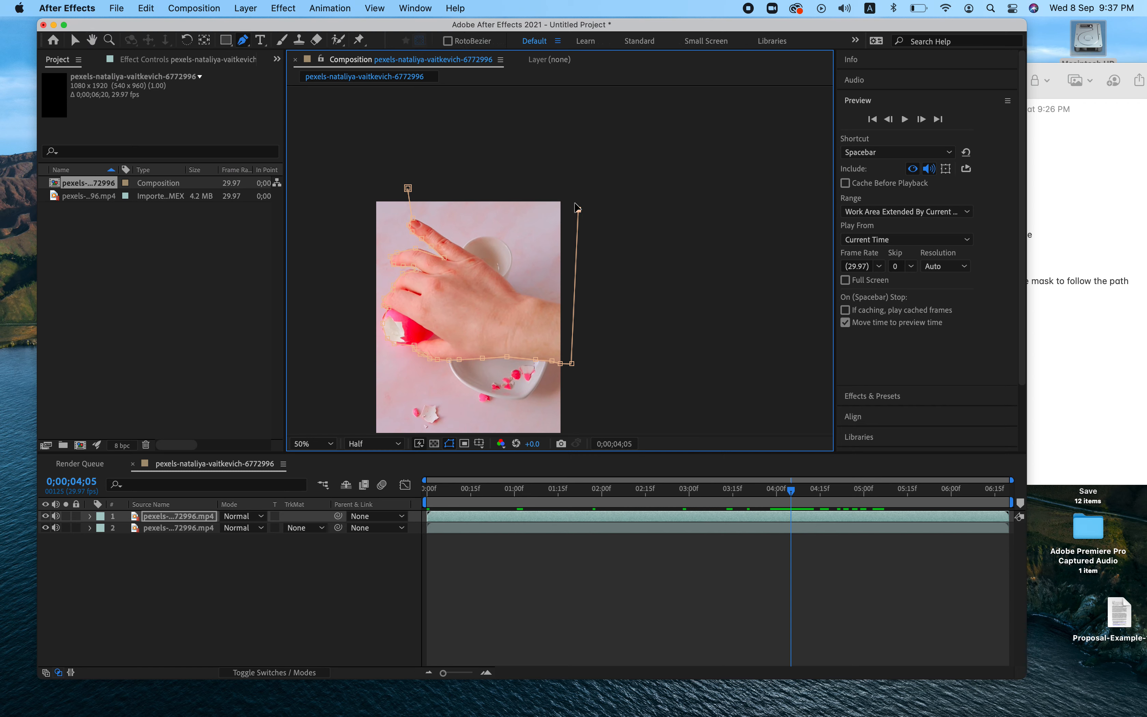
left_click(408, 189)
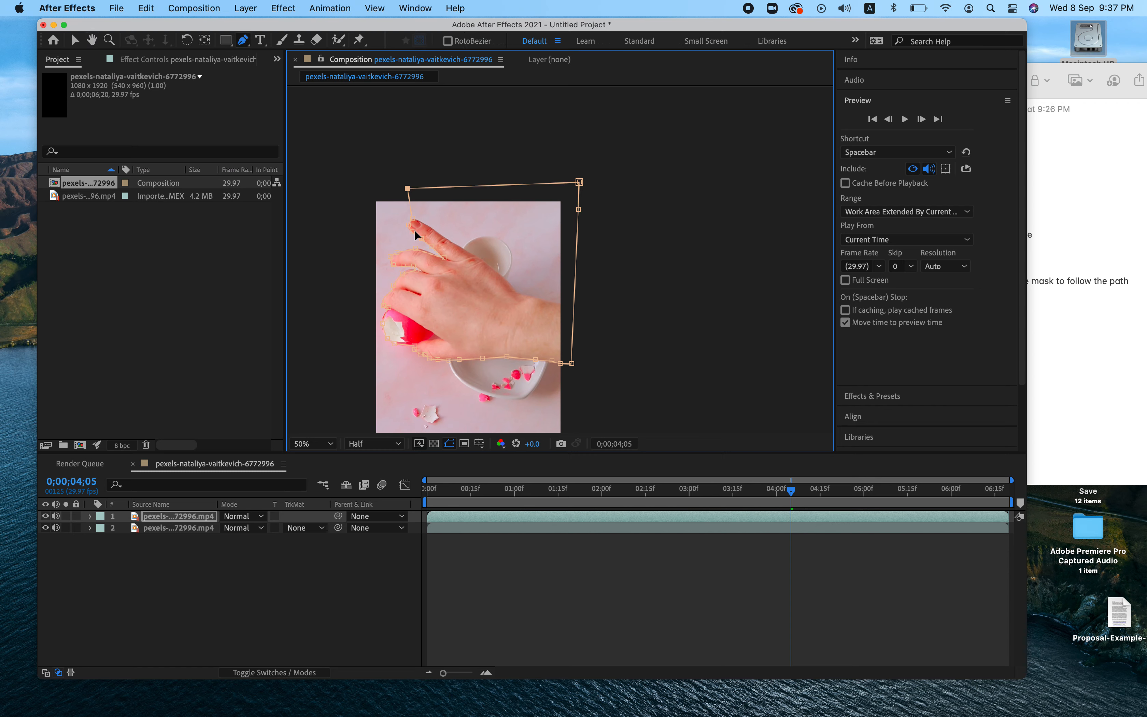
Consult the Notes checklist, expand Mask 1 on the top layer, and add a Mask Path keyframe at 0;00;04;05.
left_click(1058, 211)
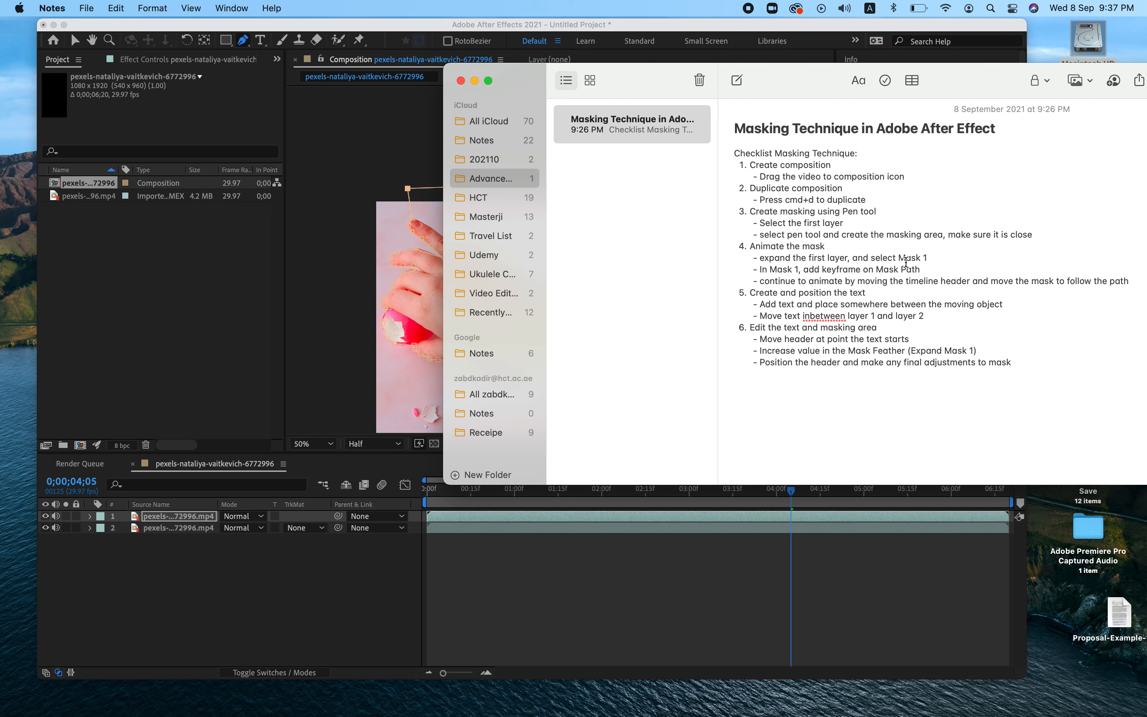
left_click(378, 55)
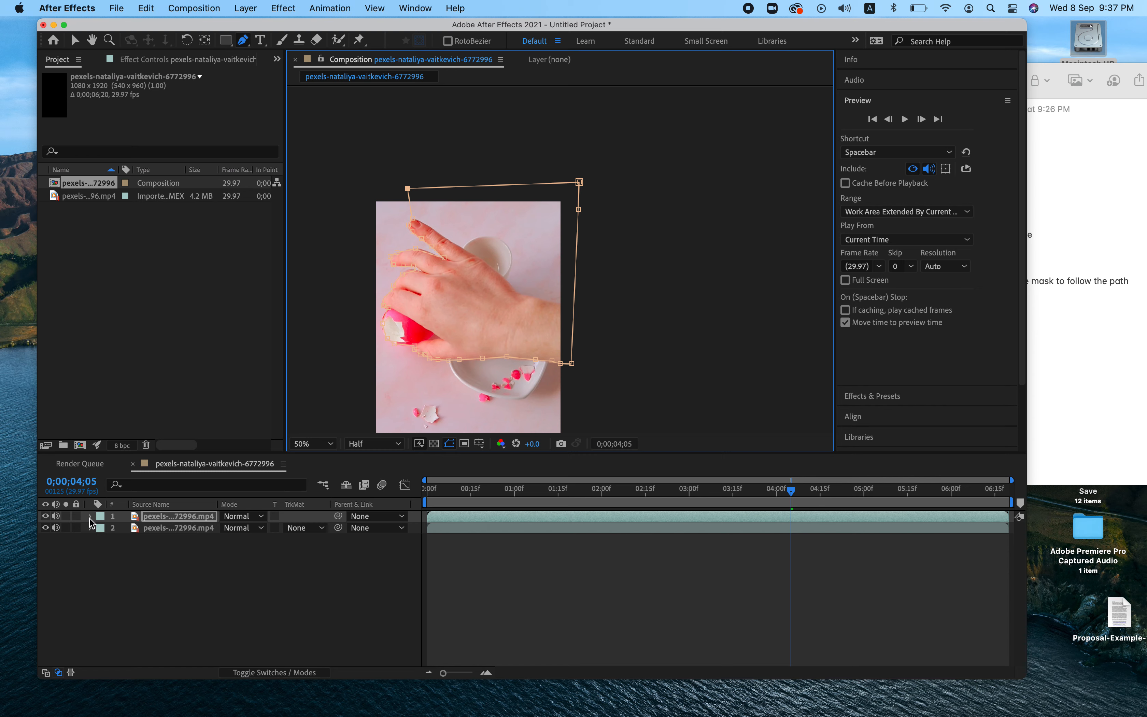
left_click(89, 517)
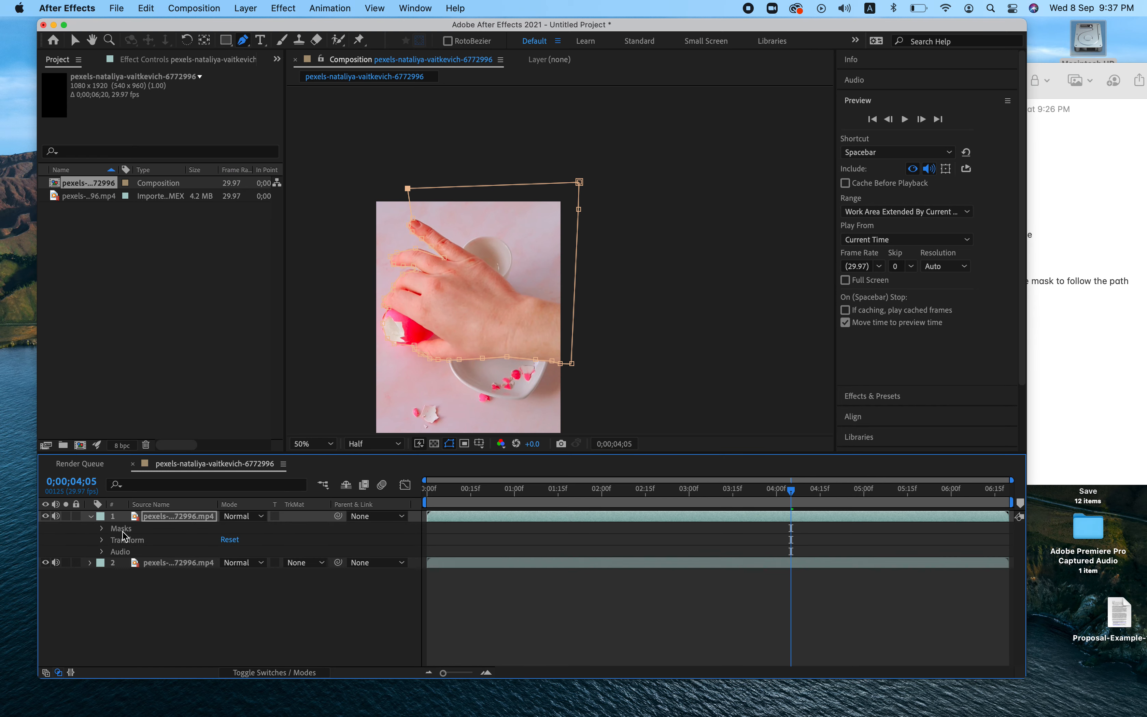
left_click(102, 529)
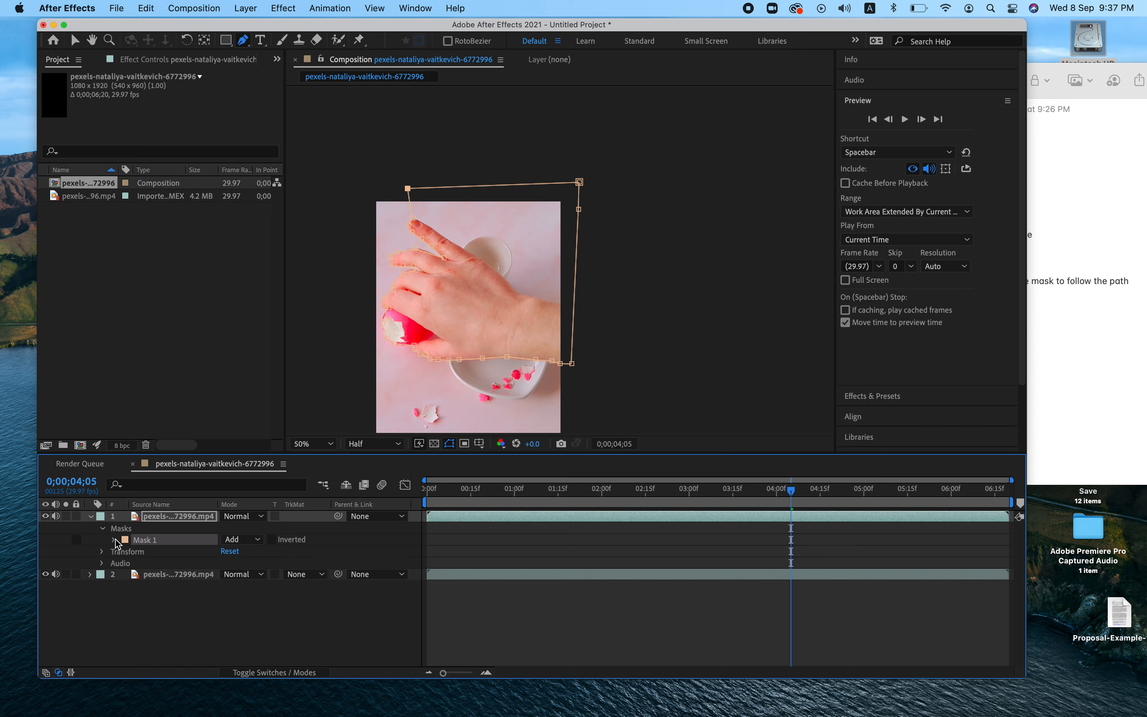
left_click(115, 541)
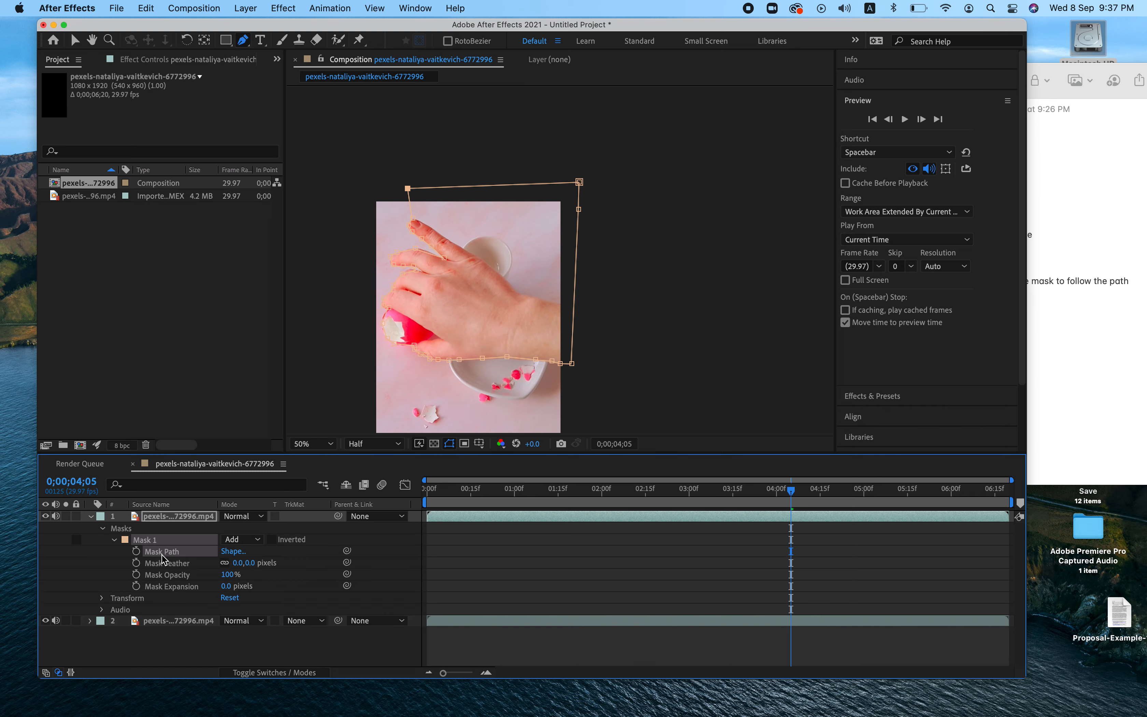
left_click(1086, 305)
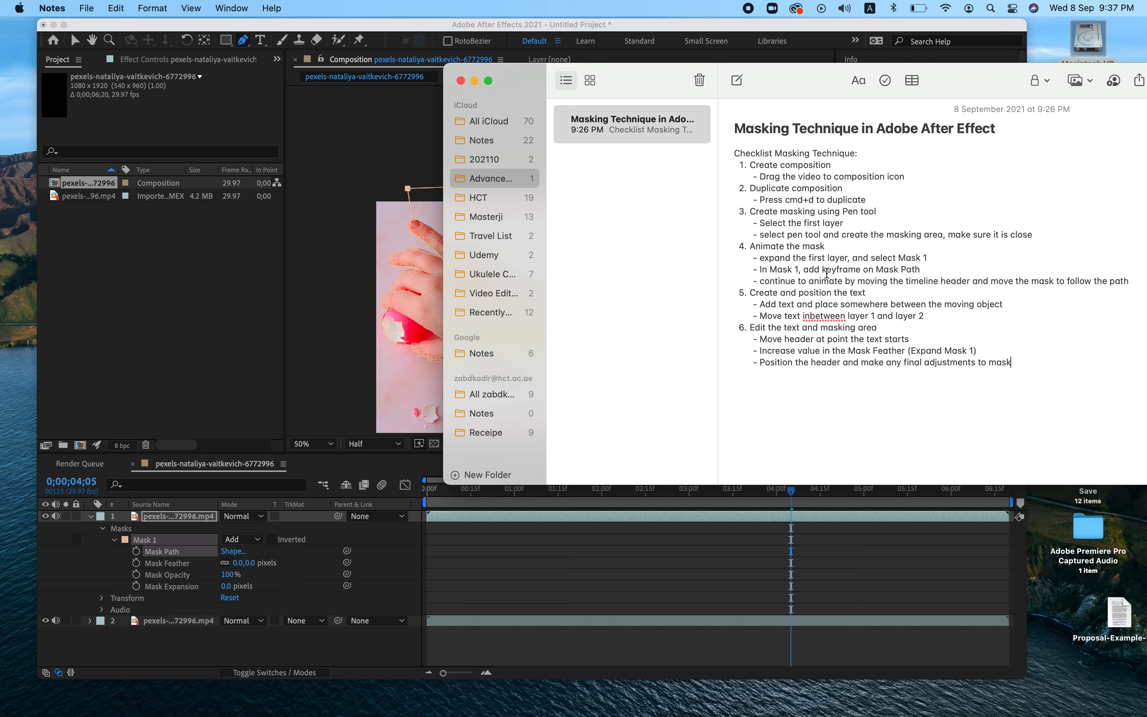
left_click(137, 558)
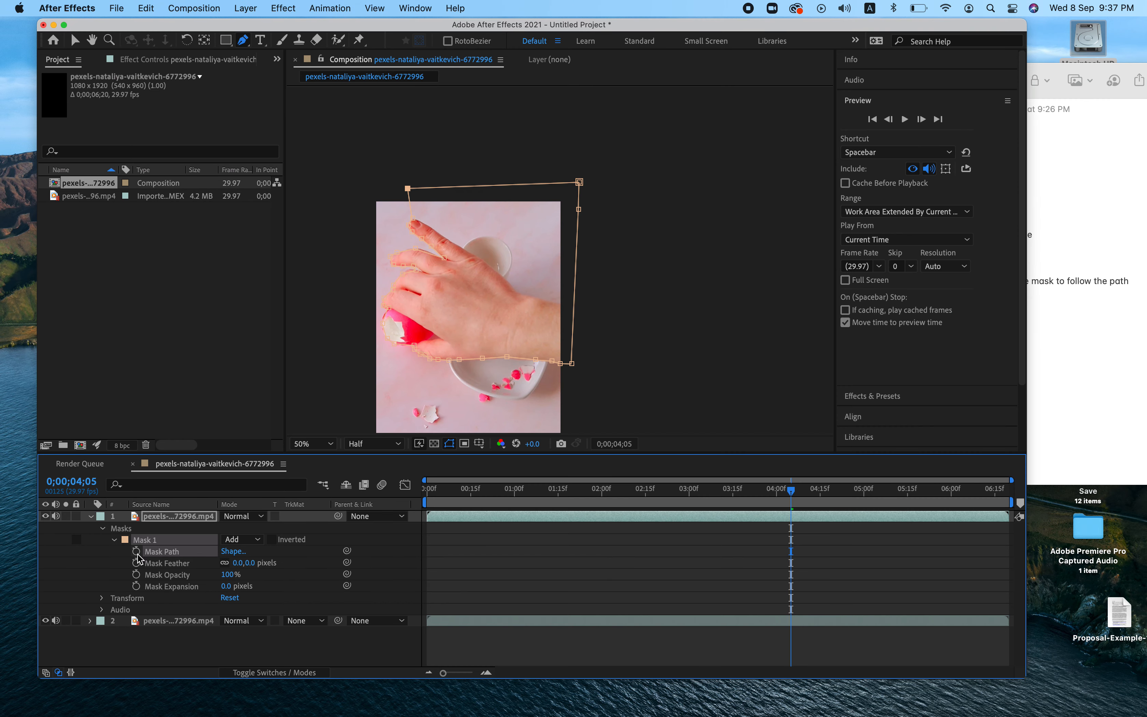
left_click(136, 552)
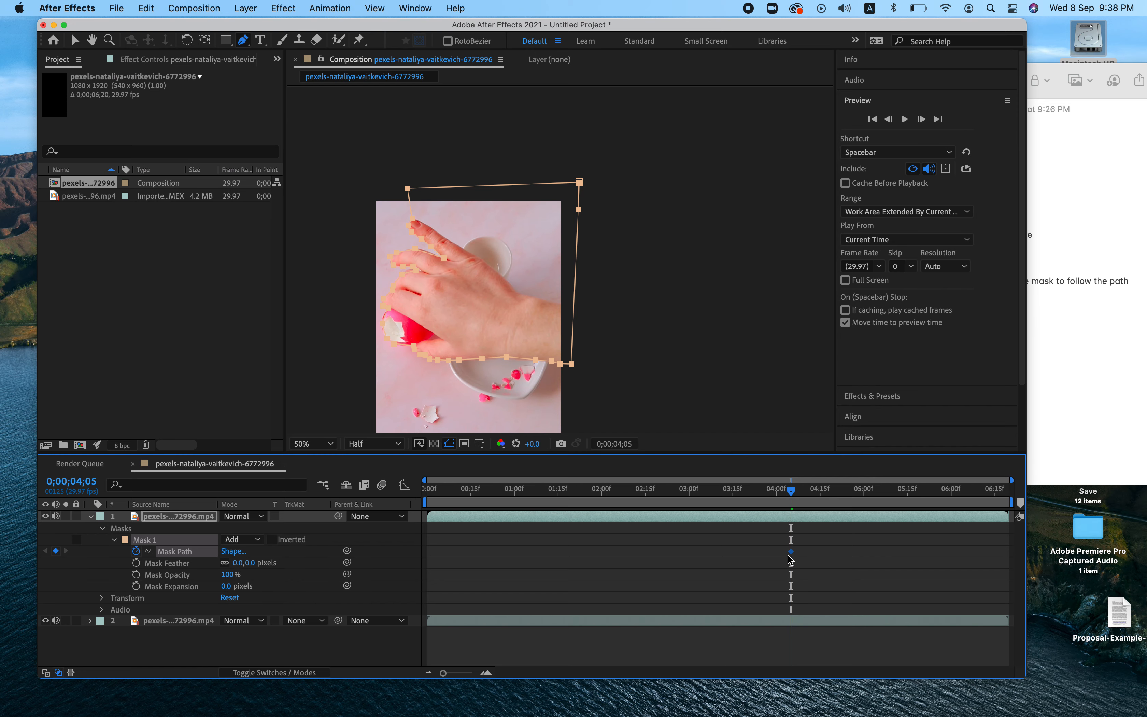
At 0;00;04;19, shift the whole mask slightly up and left to follow the hand and egg.
left_click(1040, 378)
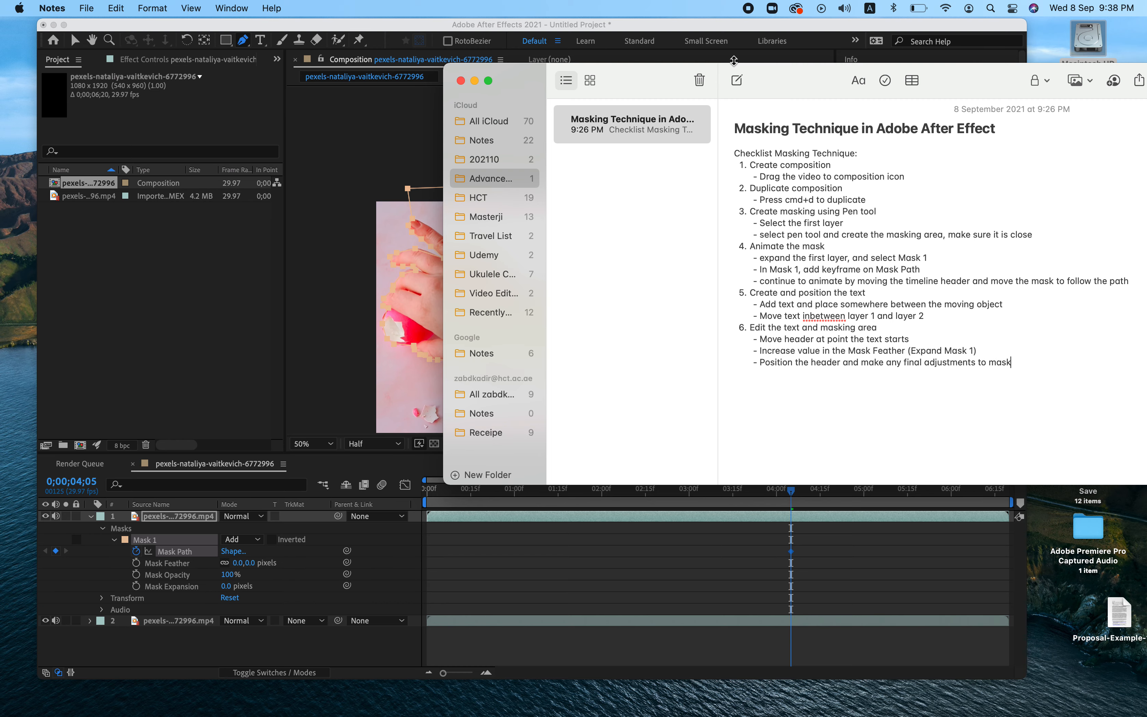
left_click(692, 32)
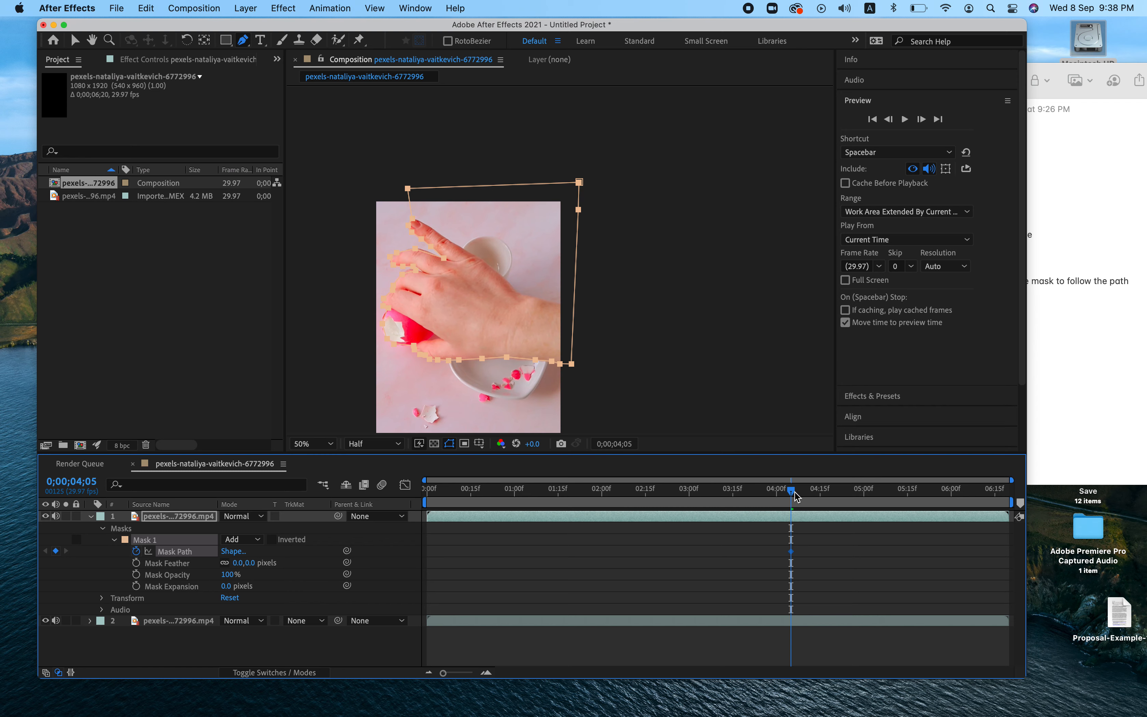
left_click_drag(793, 495, 833, 499)
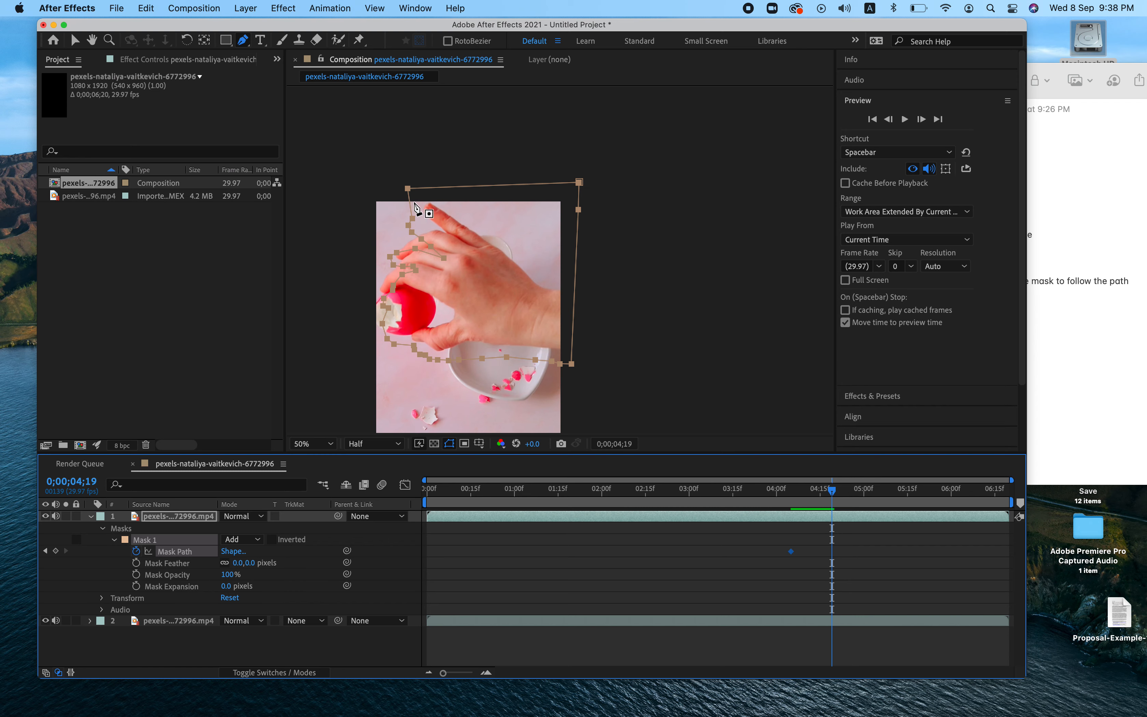
left_click(74, 41)
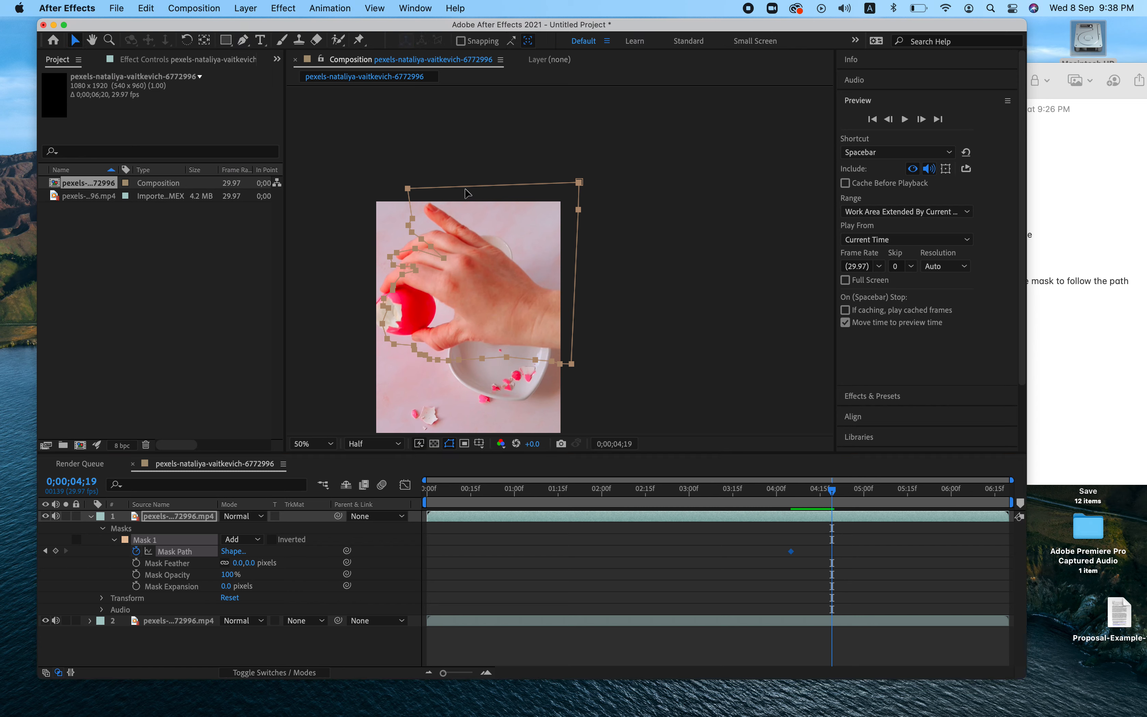
left_click_drag(467, 190, 459, 177)
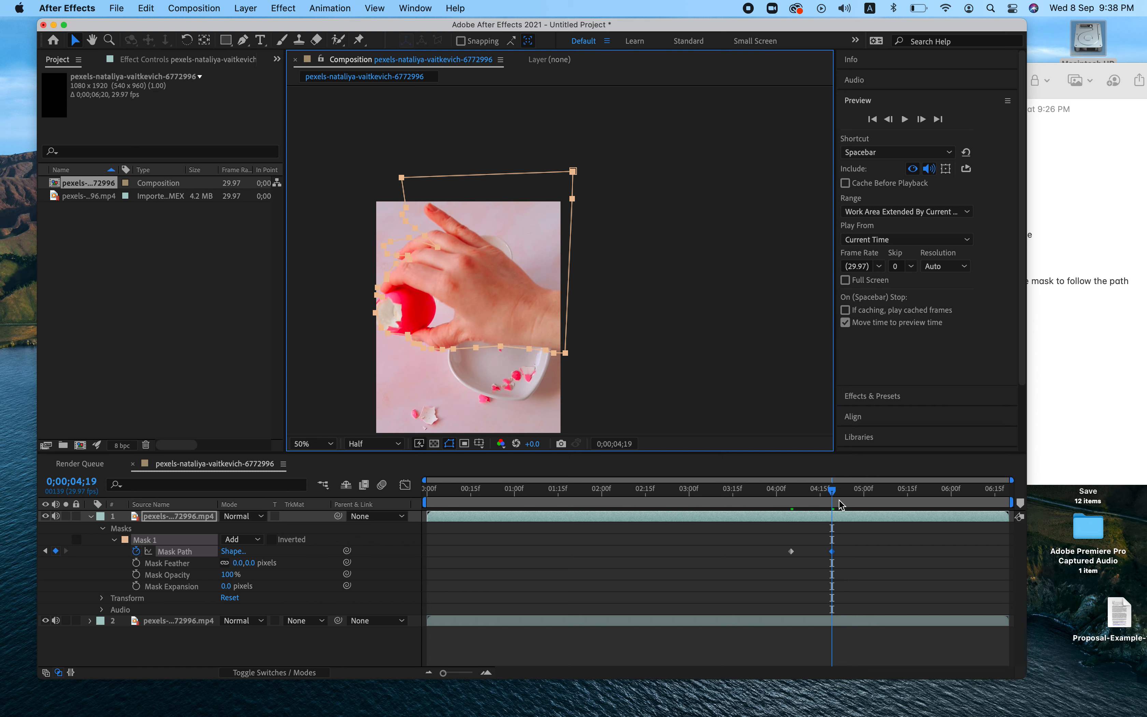
Reposition the whole mask up and right over the moving hand and egg at 0;00;04;24 and 0;00;05;00.
mouse_move(836, 498)
left_mouse_down()
mouse_move(857, 499)
mouse_move(848, 497)
left_mouse_up()
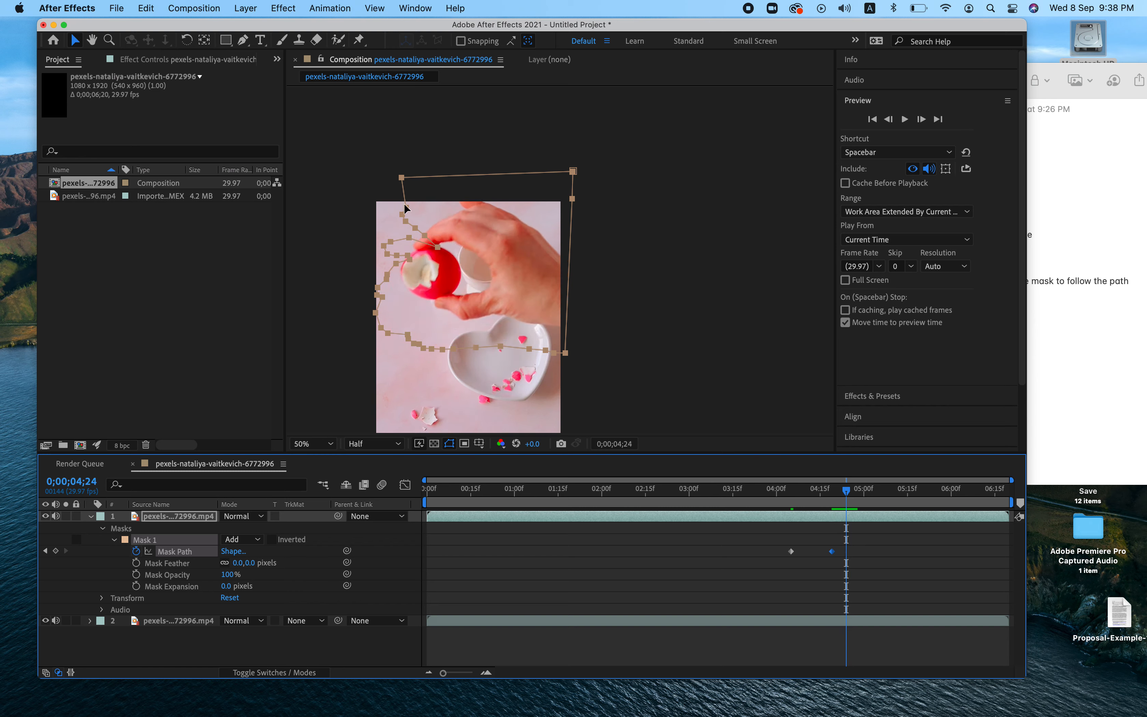
left_click_drag(407, 211, 428, 176)
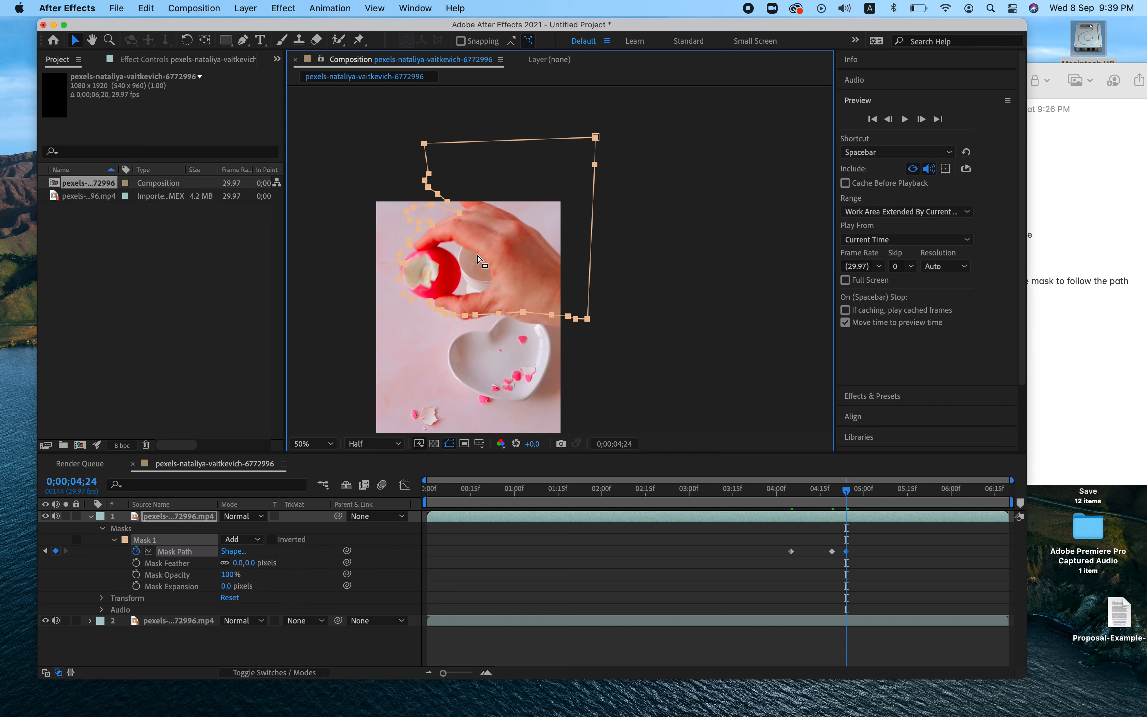
left_click(861, 493)
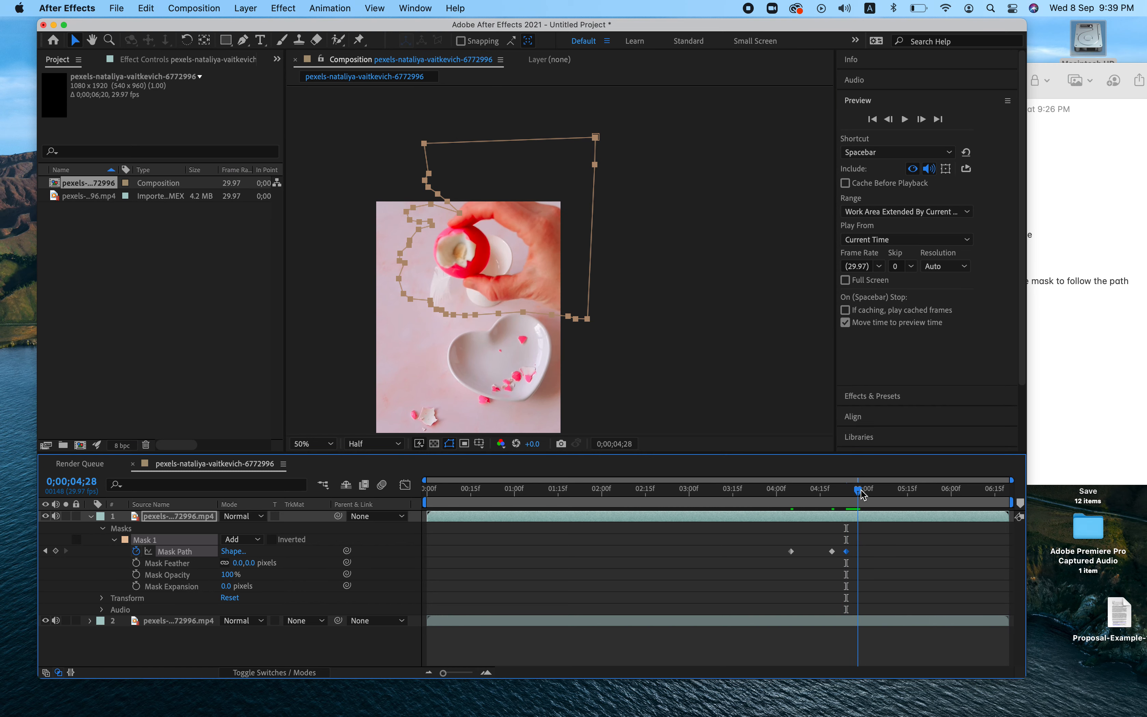
left_click_drag(861, 493, 865, 494)
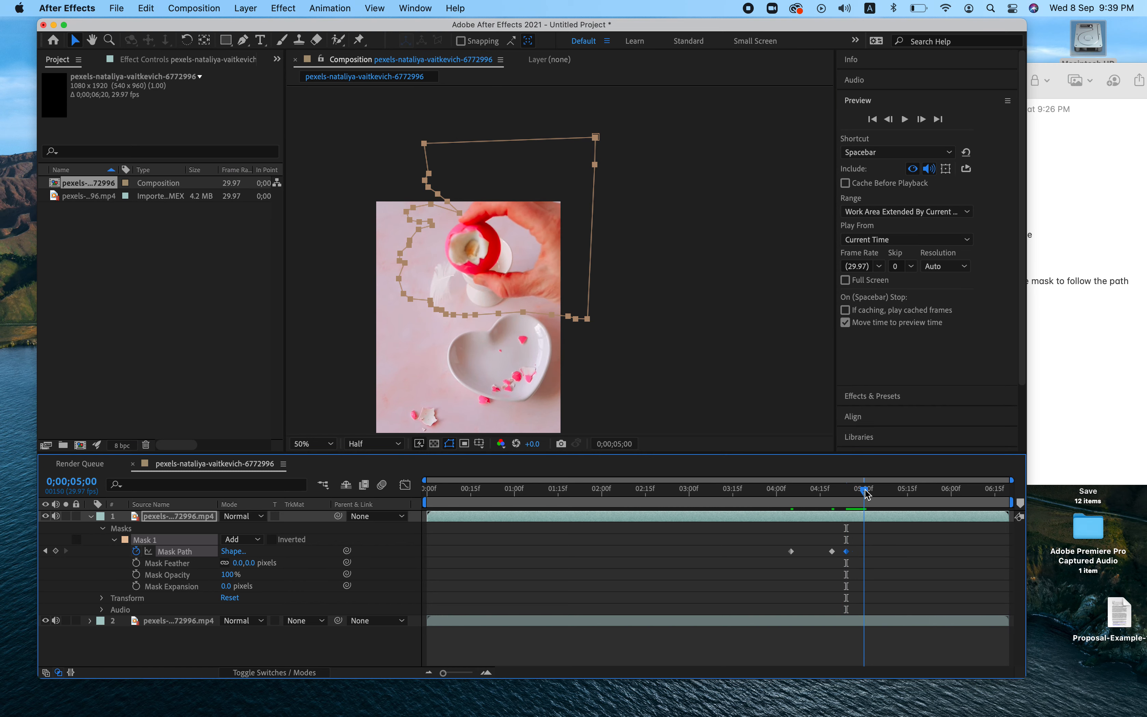
left_click_drag(444, 212, 484, 189)
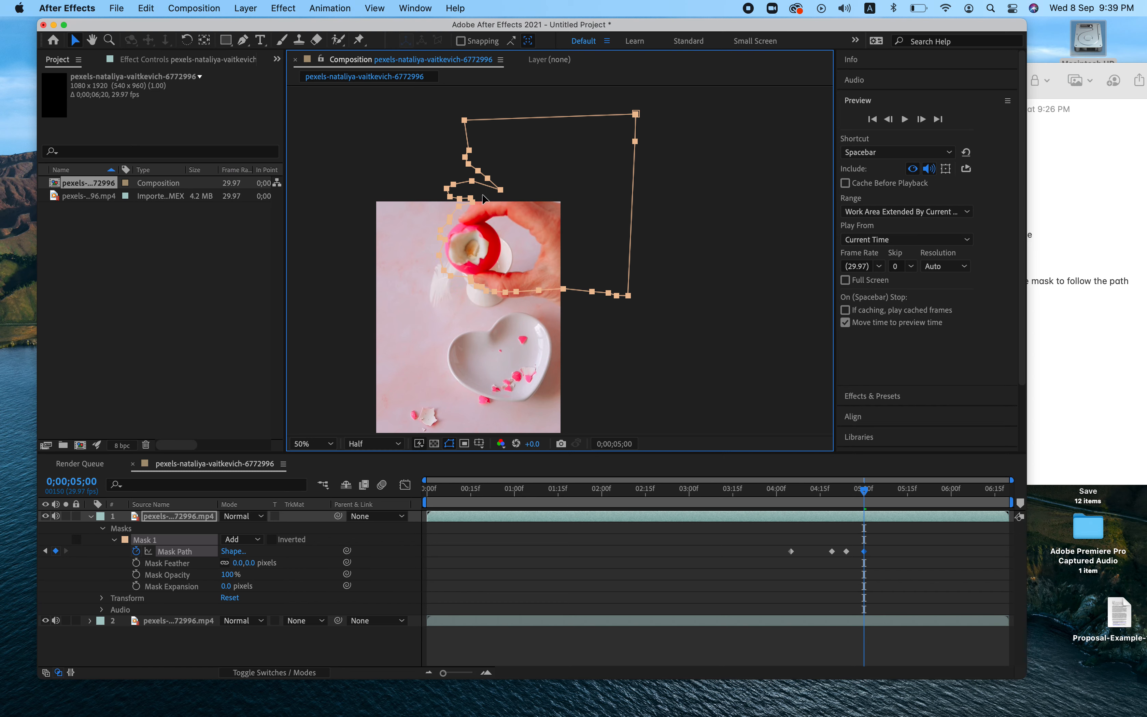
Realign the whole mask with the hand and egg at 0;00;05;10 and 0;00;05;20.
left_click_drag(866, 493, 895, 495)
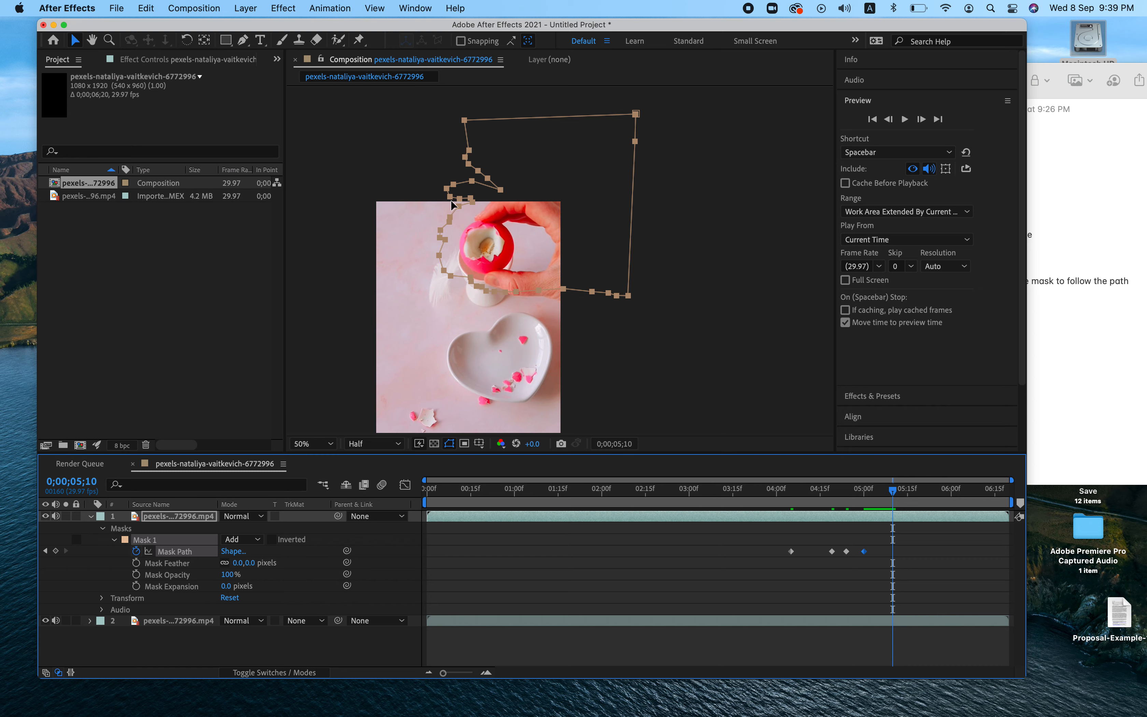
left_click_drag(462, 210, 475, 202)
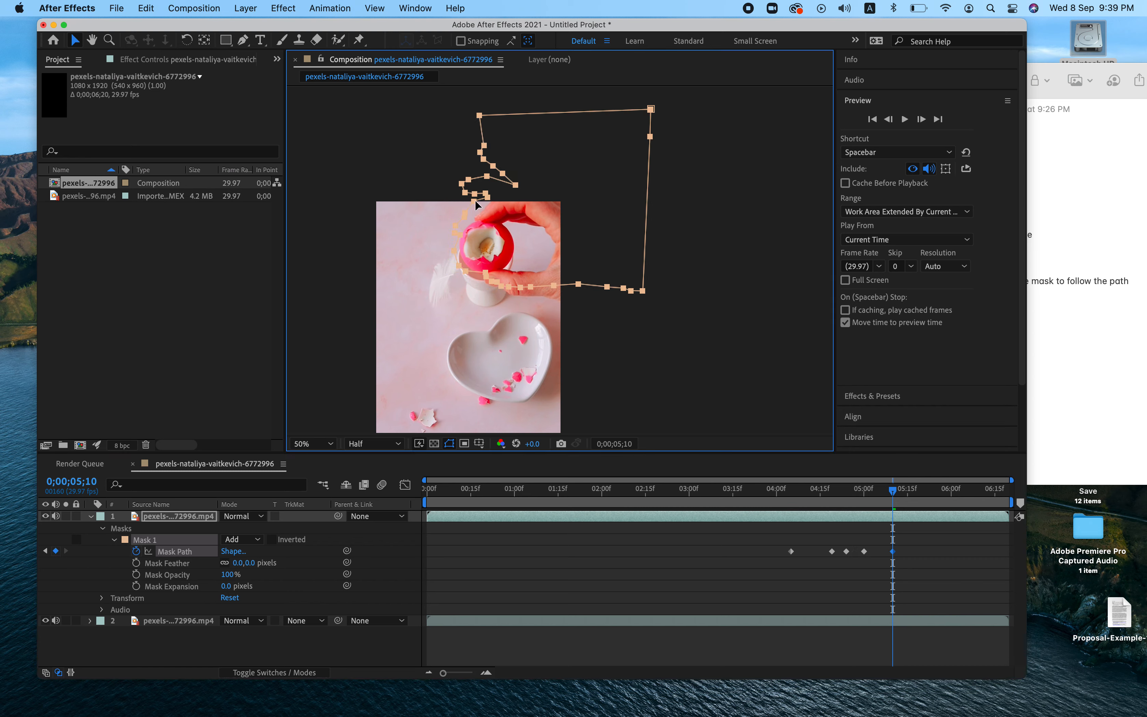
left_click_drag(896, 493, 922, 492)
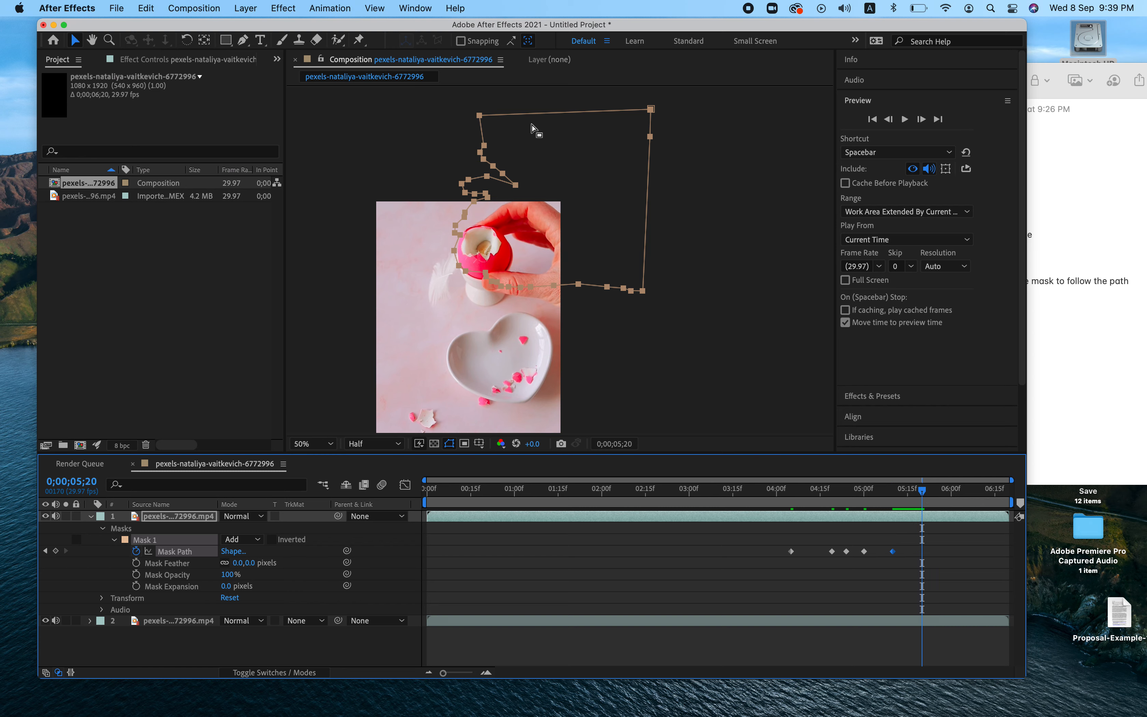
left_click_drag(535, 116, 536, 126)
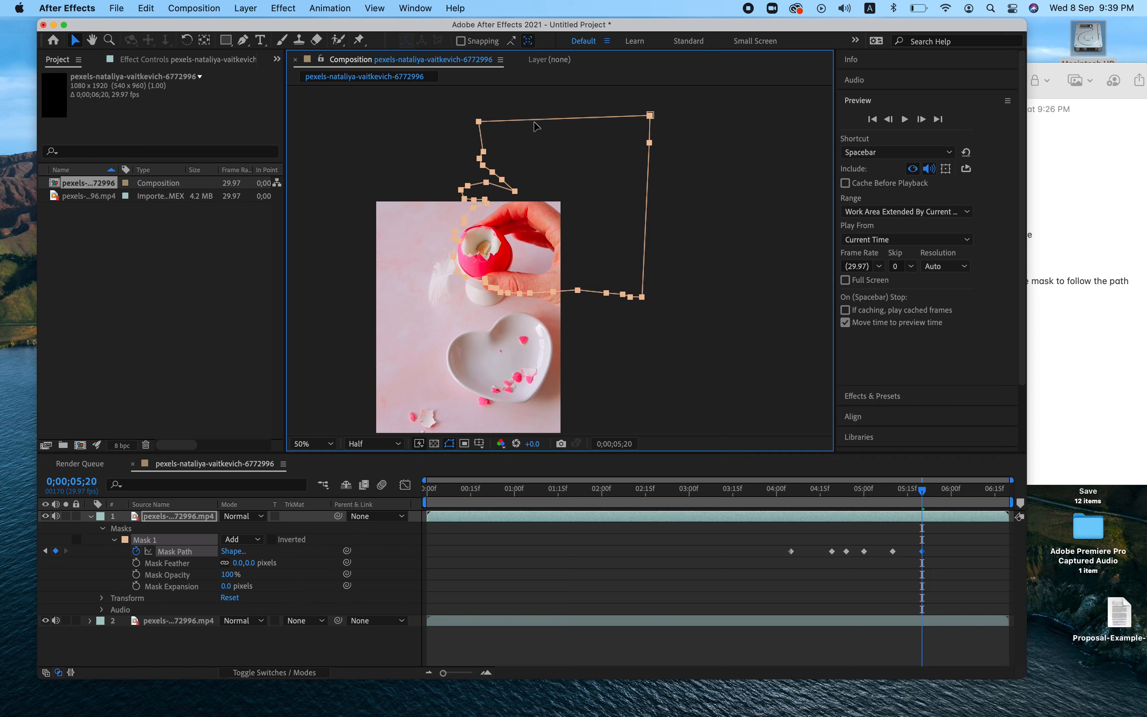
Review the footage between 0;00;04;05 and 0;00;05;20 and the Notes checklist for where to place the text.
left_click(1066, 265)
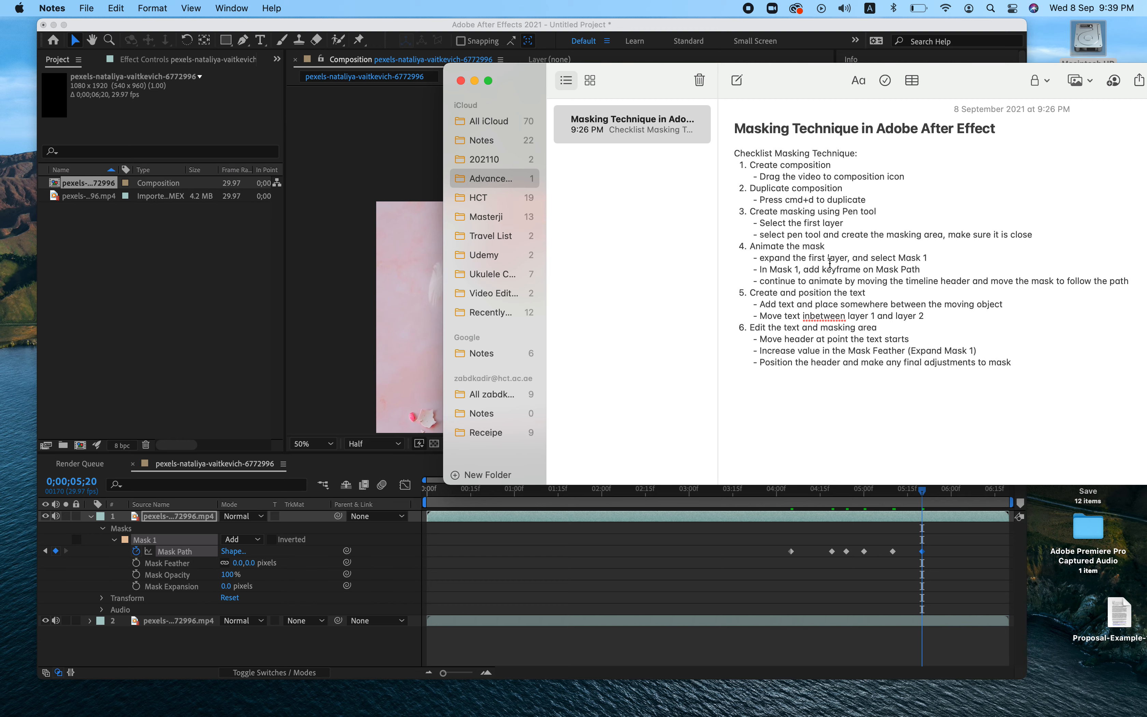
left_click(376, 156)
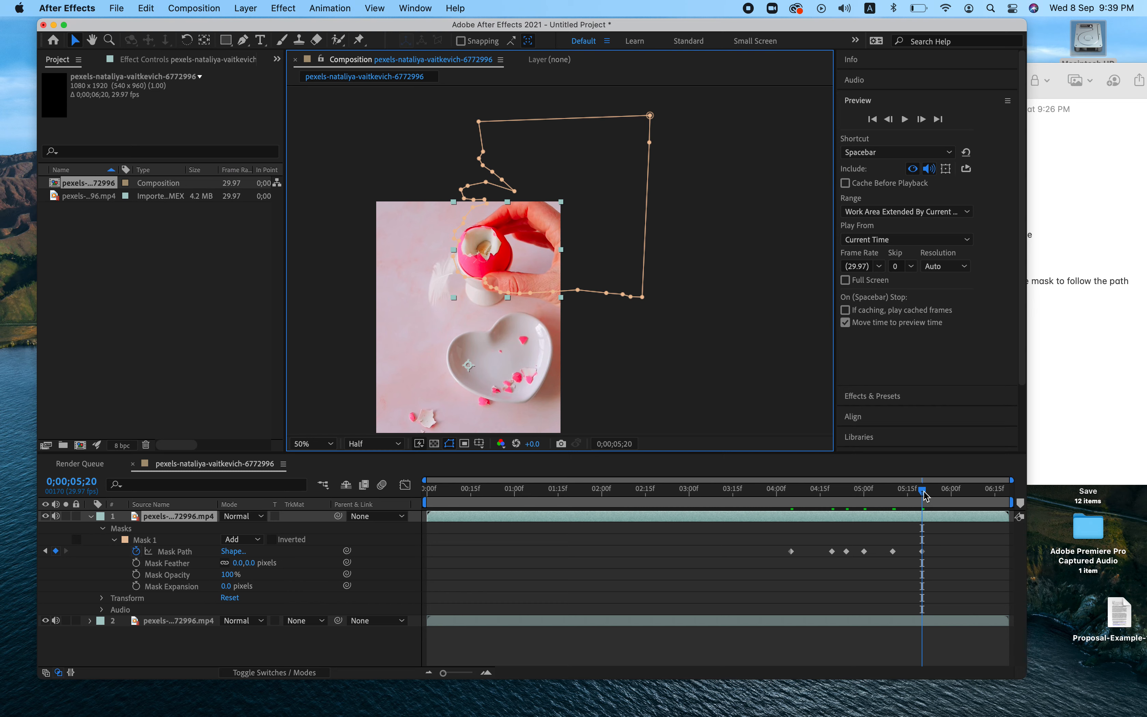
mouse_move(926, 495)
left_mouse_down()
mouse_move(759, 496)
mouse_move(917, 504)
left_mouse_up()
left_click(1105, 402)
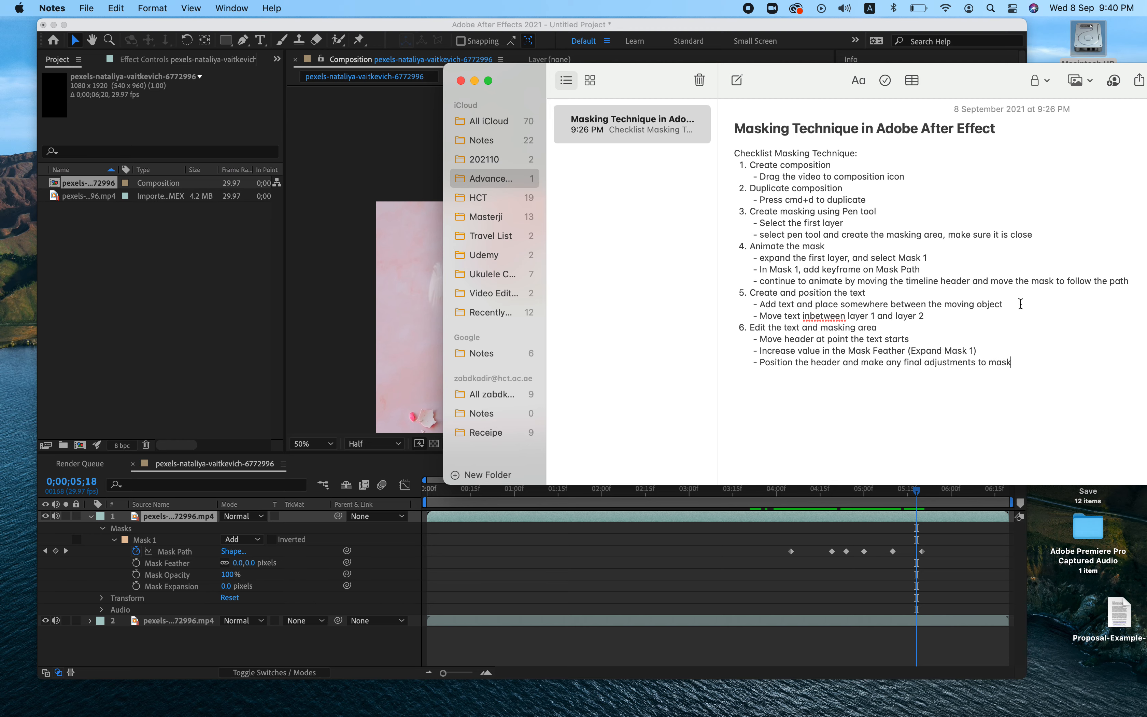
left_click(408, 181)
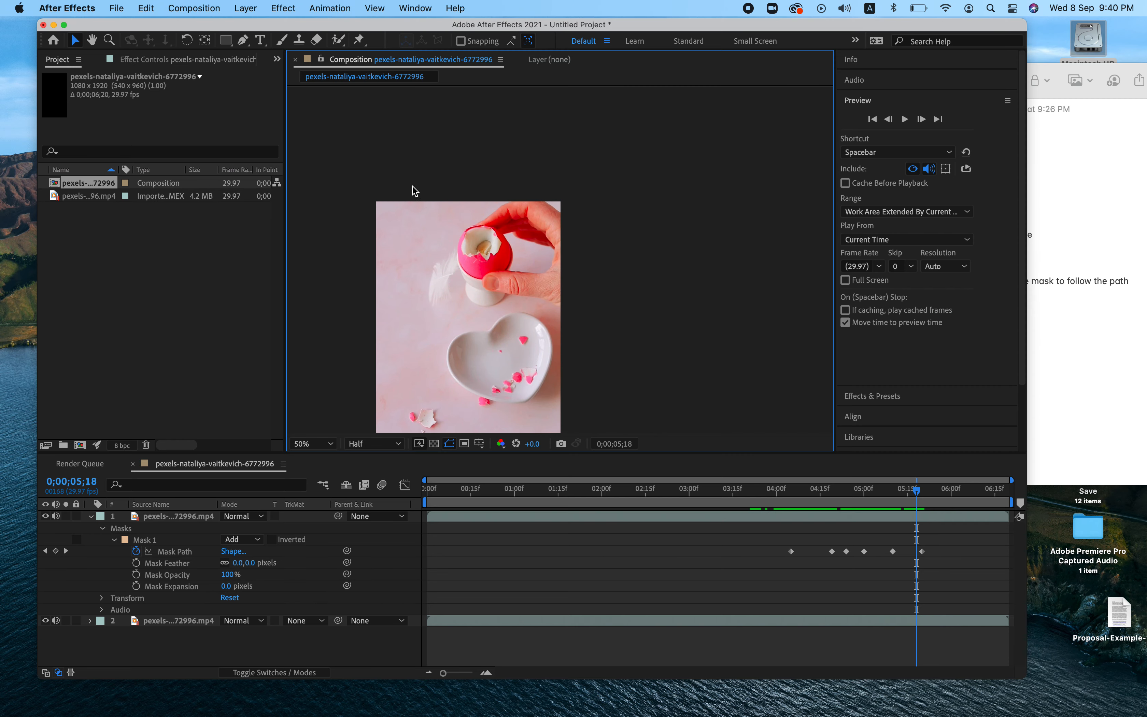
left_click_drag(919, 496, 792, 497)
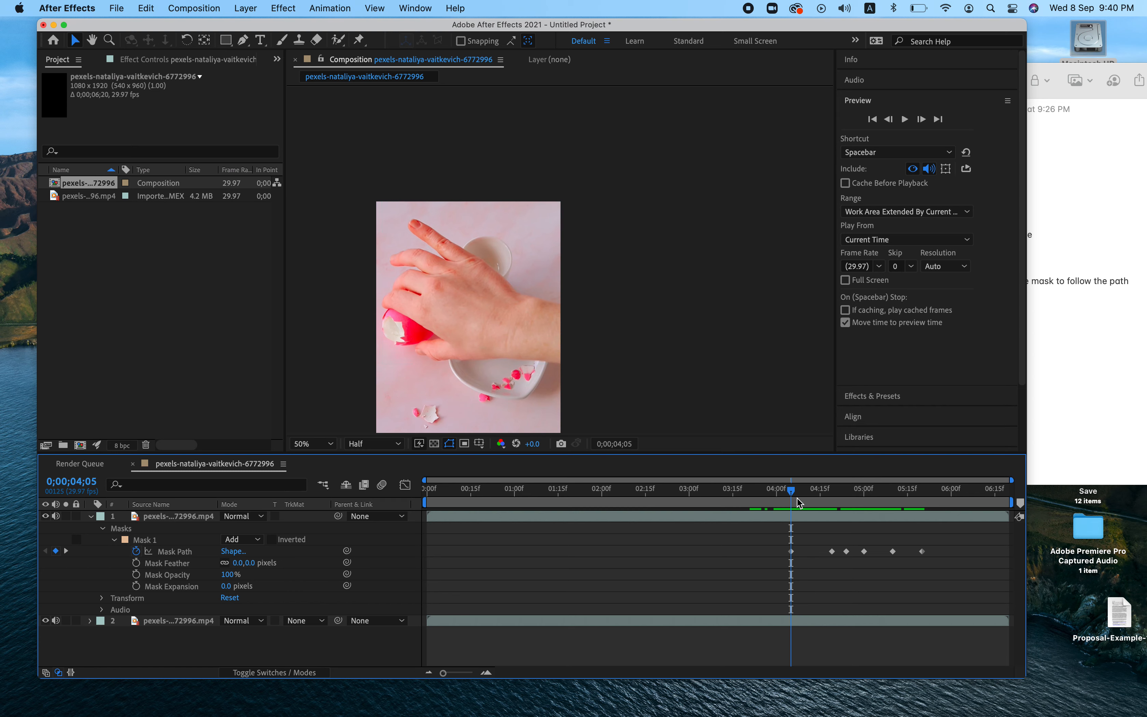
left_click_drag(796, 497, 928, 497)
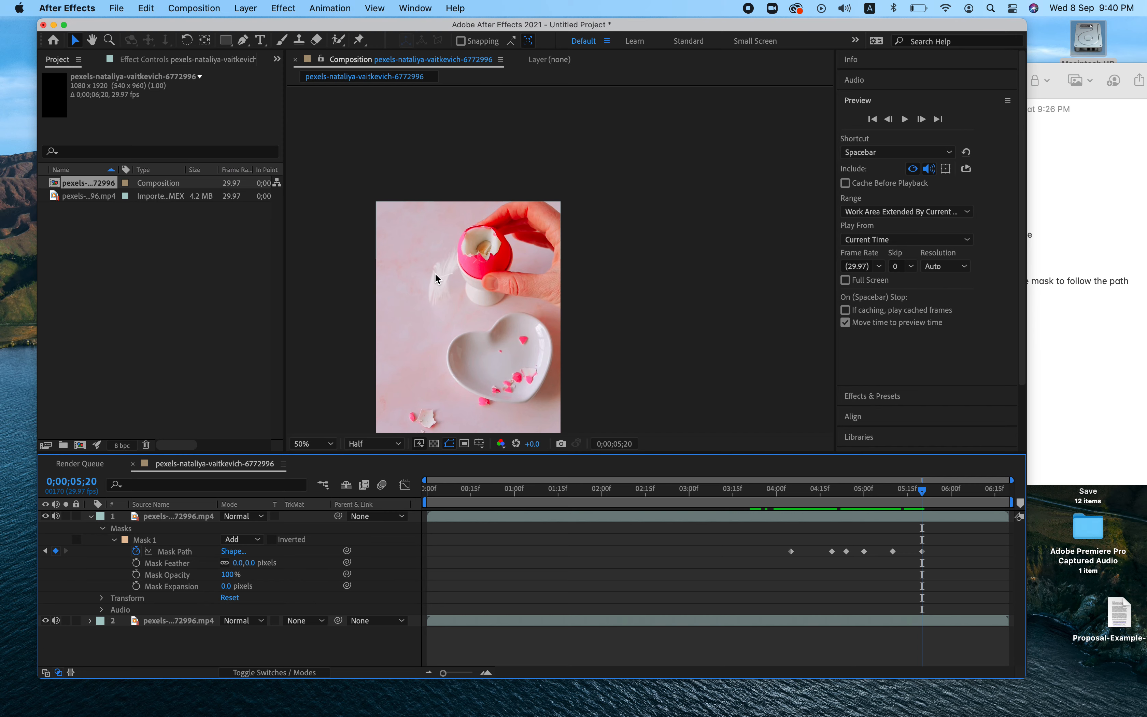
left_click(1045, 250)
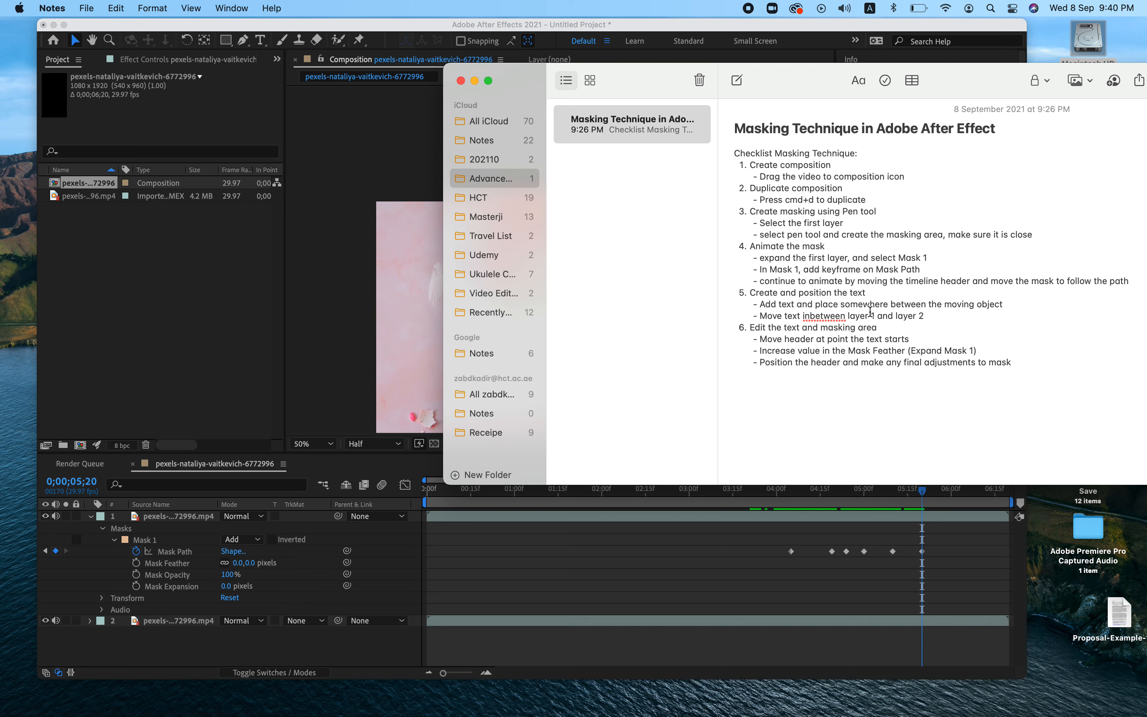
left_click(375, 249)
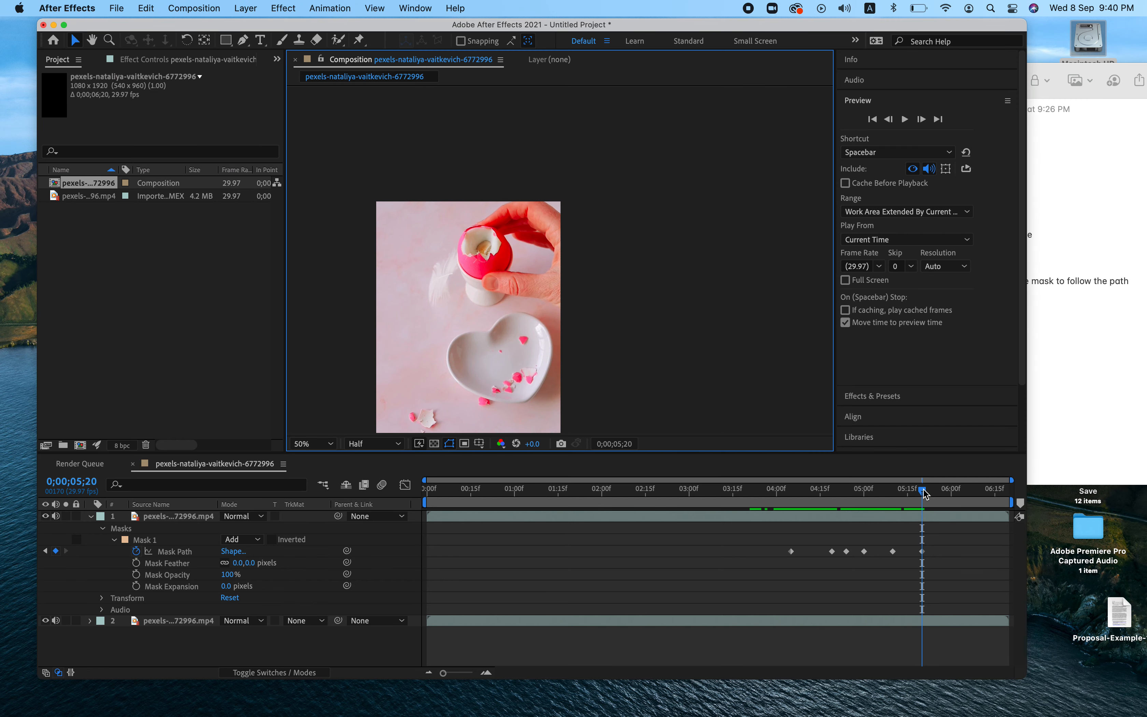
At 0;00;04;19, add the two-line title text "Pinky Eggy" over the egg in the composition.
left_click_drag(924, 493, 832, 498)
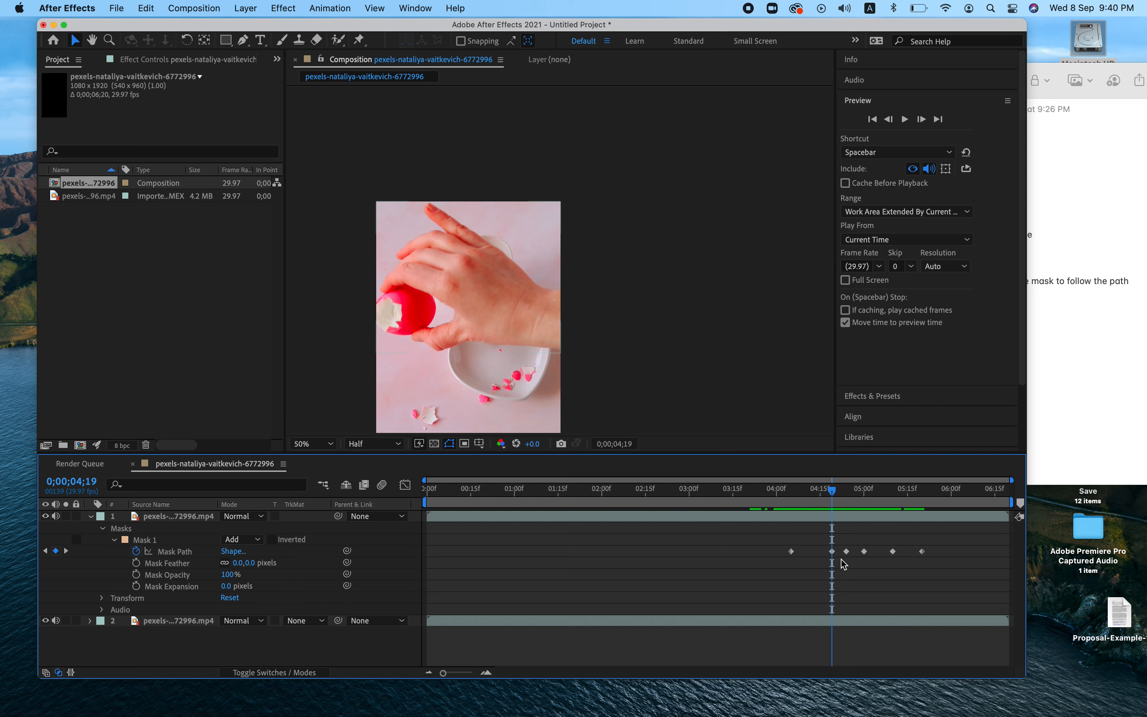
left_click(260, 42)
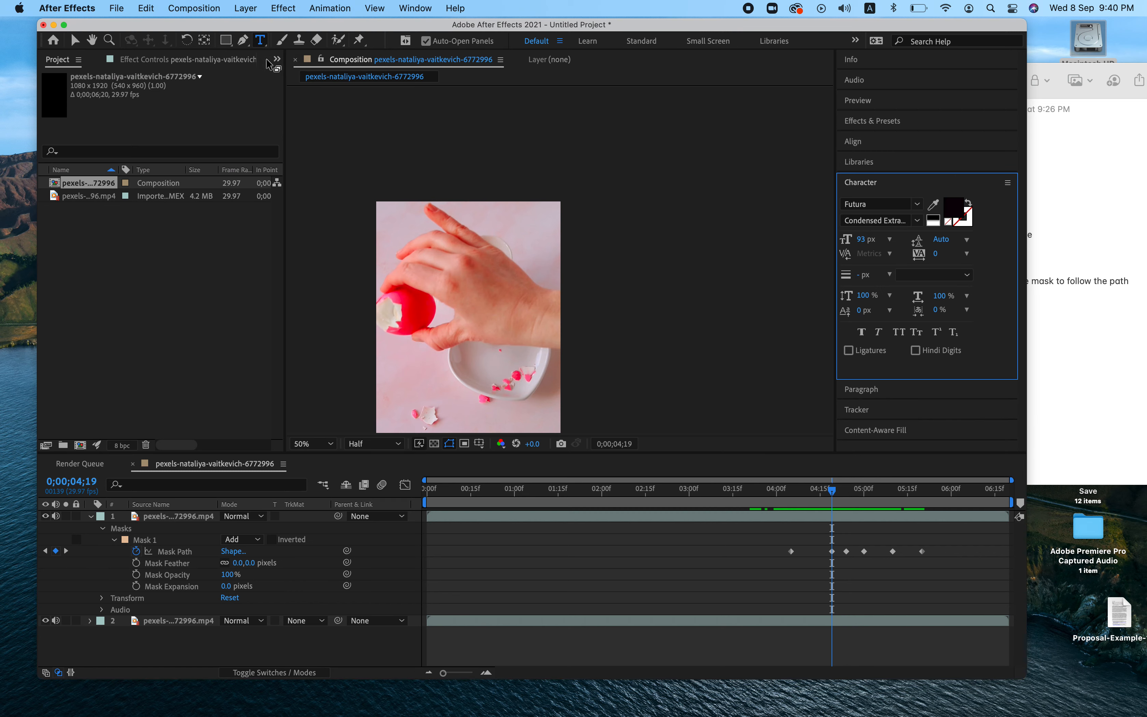
left_click(393, 302)
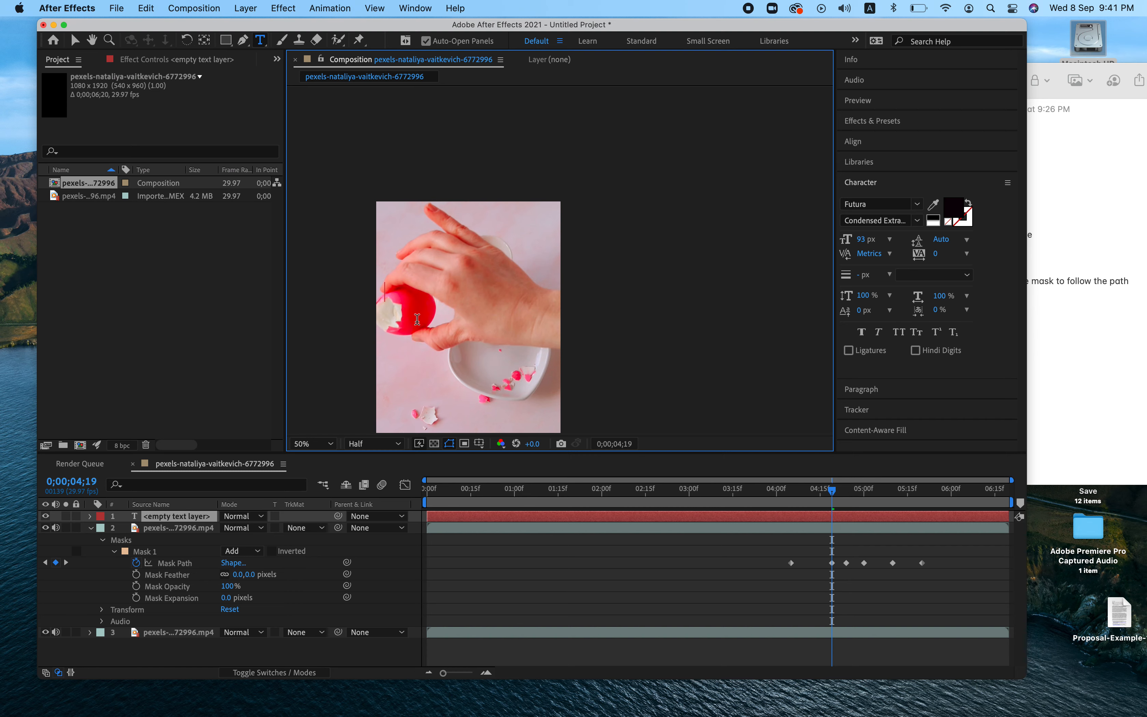
type("Pin")
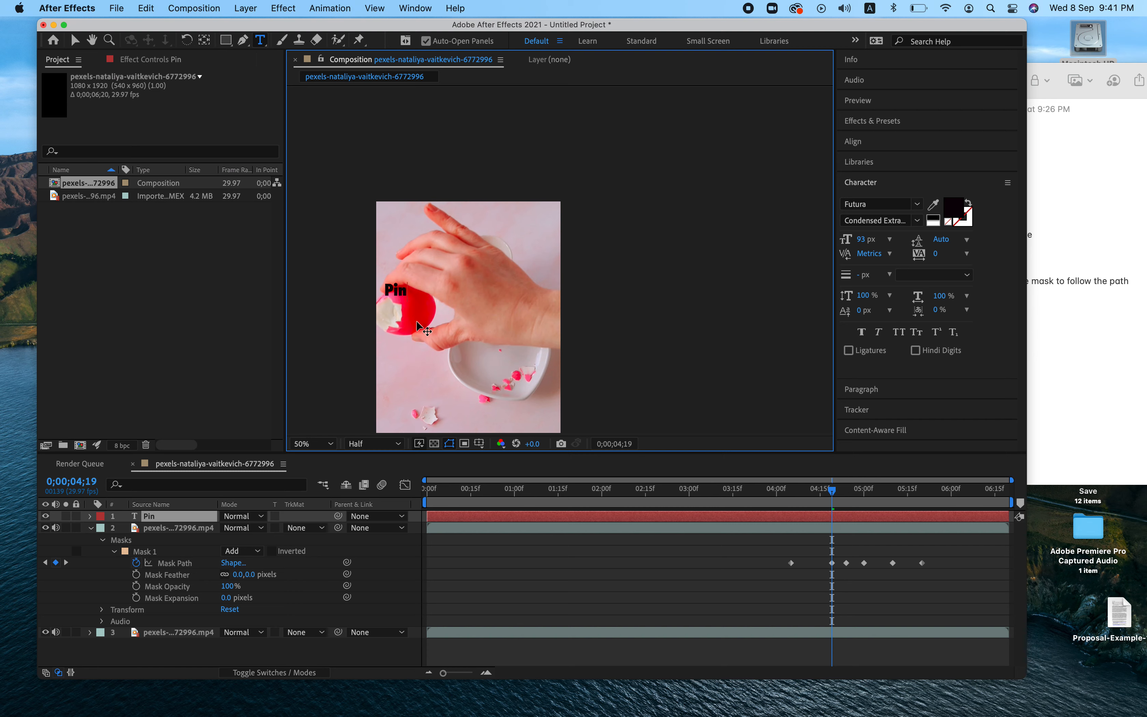
type("ky Eggy")
left_click(75, 40)
left_click_drag(406, 293, 417, 294)
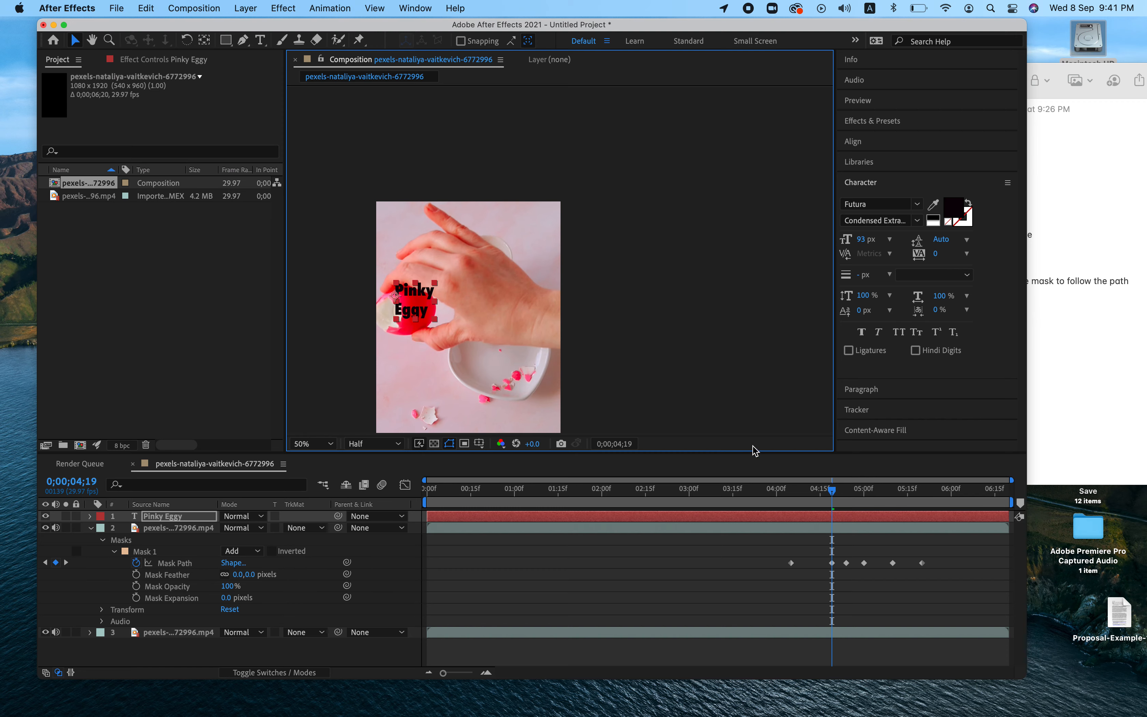
left_click(1120, 332)
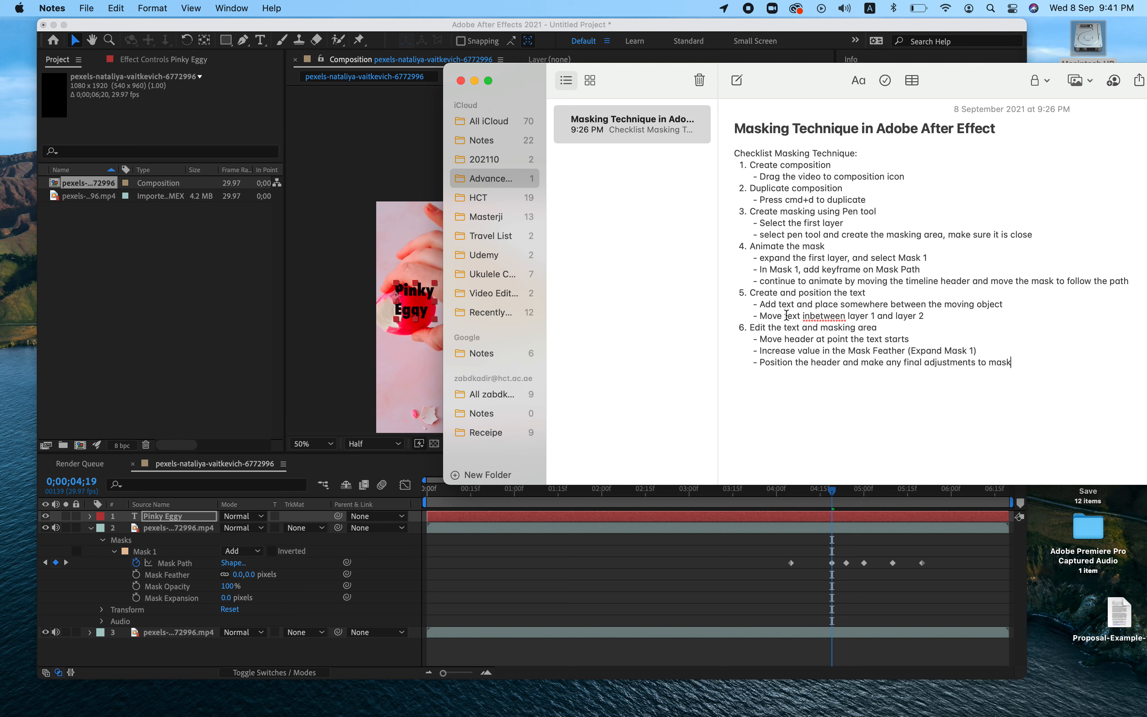
left_click(390, 165)
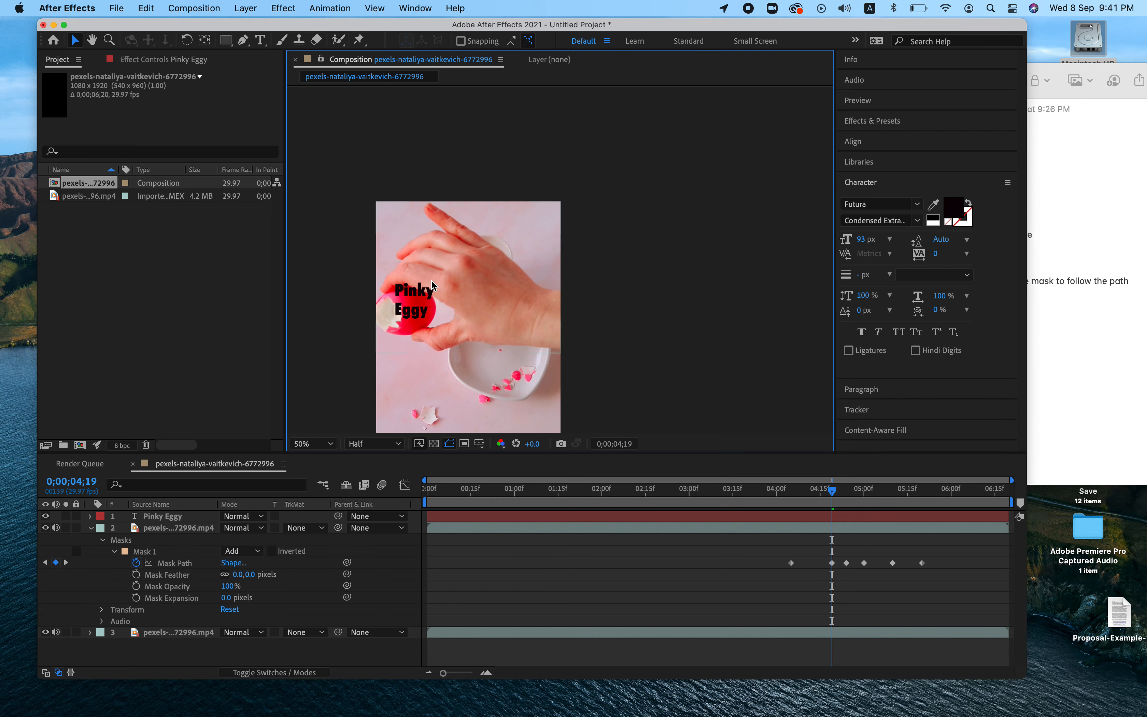
Change the fill colour of the "Pinky Eggy" text from black to a vivid pink.
left_click(417, 294)
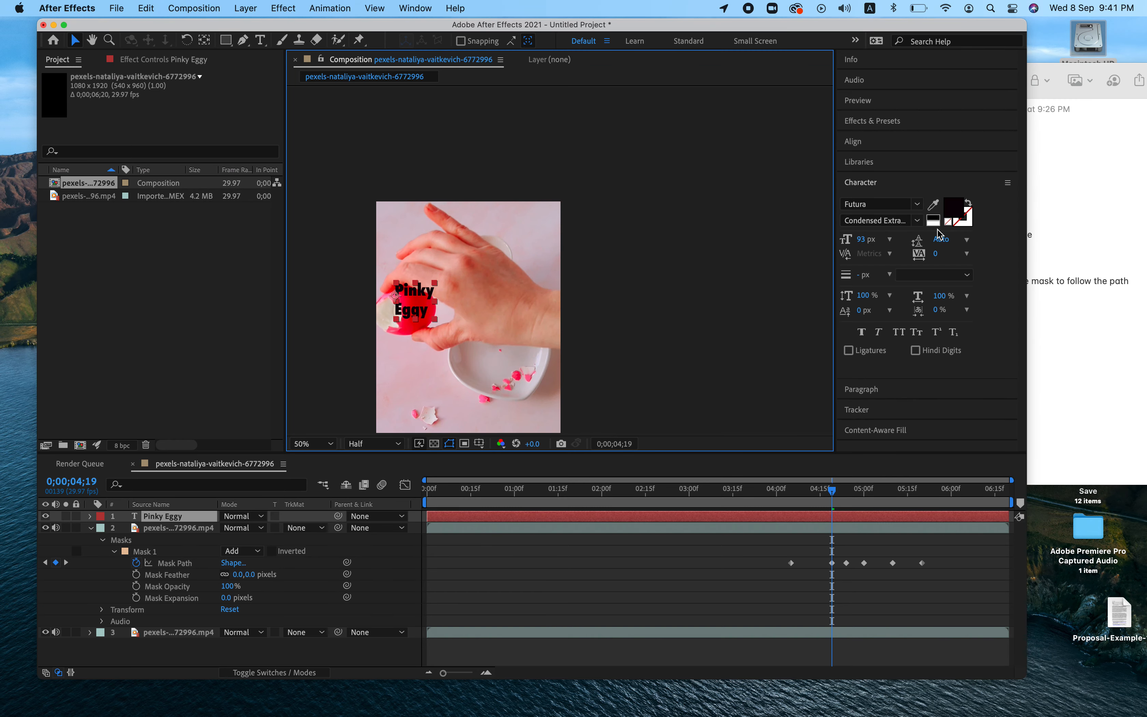
left_click(954, 207)
left_click_drag(294, 209, 699, 143)
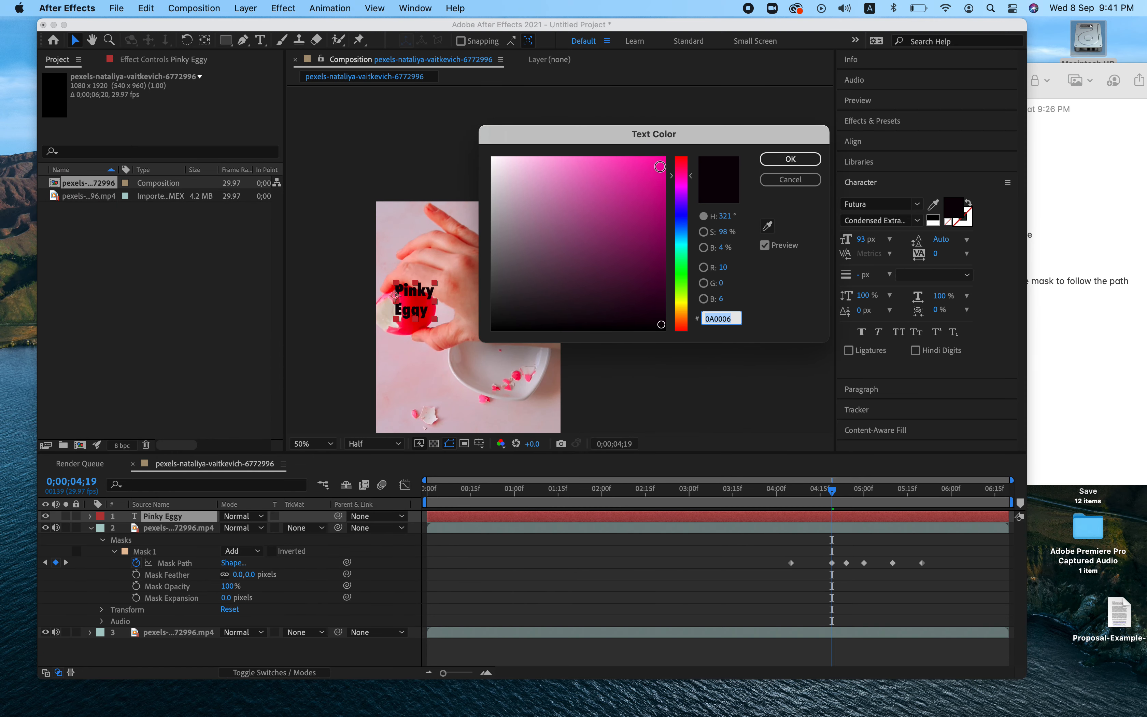
left_click(599, 179)
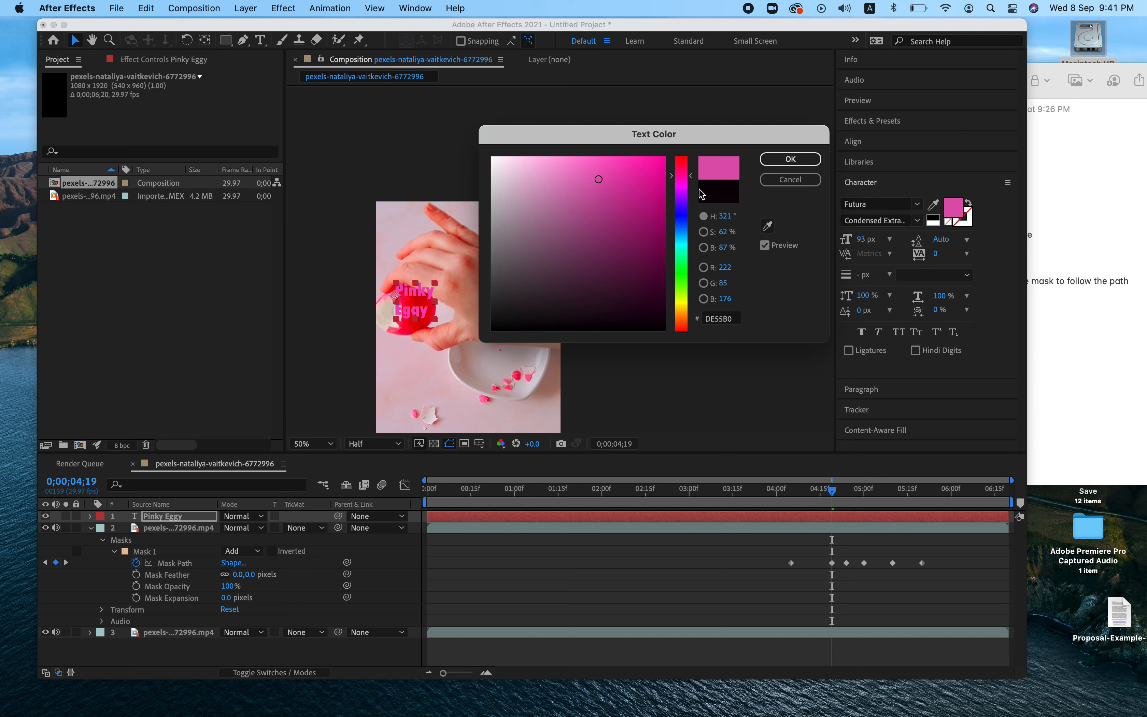
left_click(681, 188)
left_click(597, 164)
left_click(598, 194)
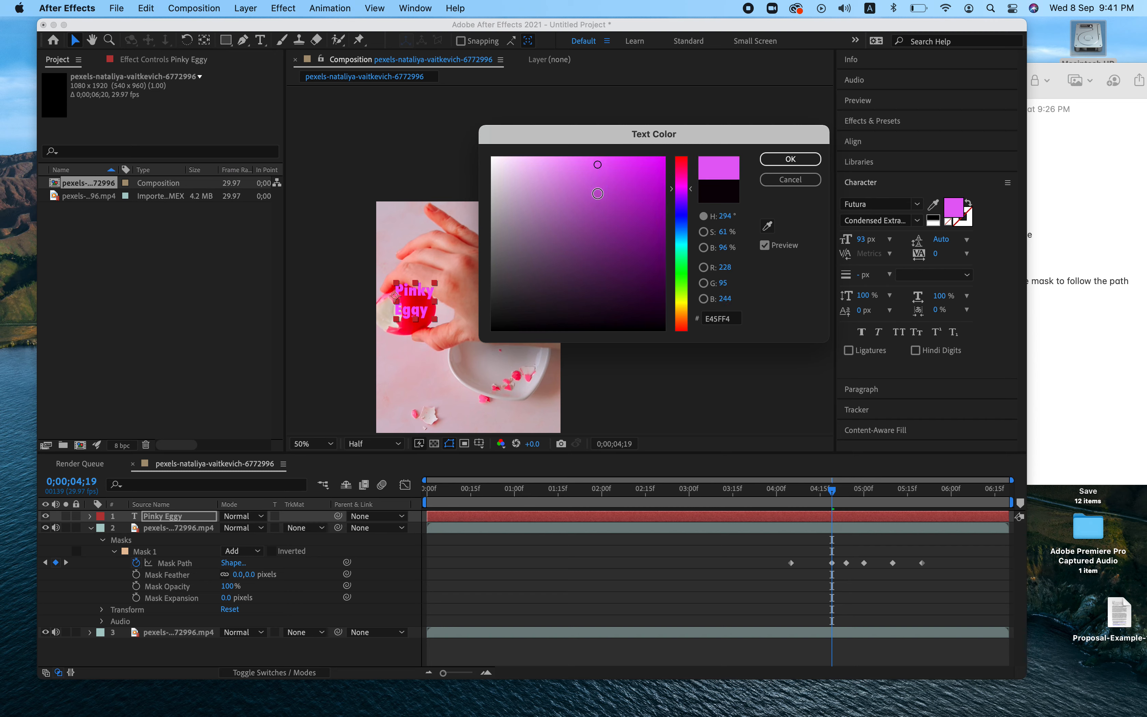
left_click(683, 176)
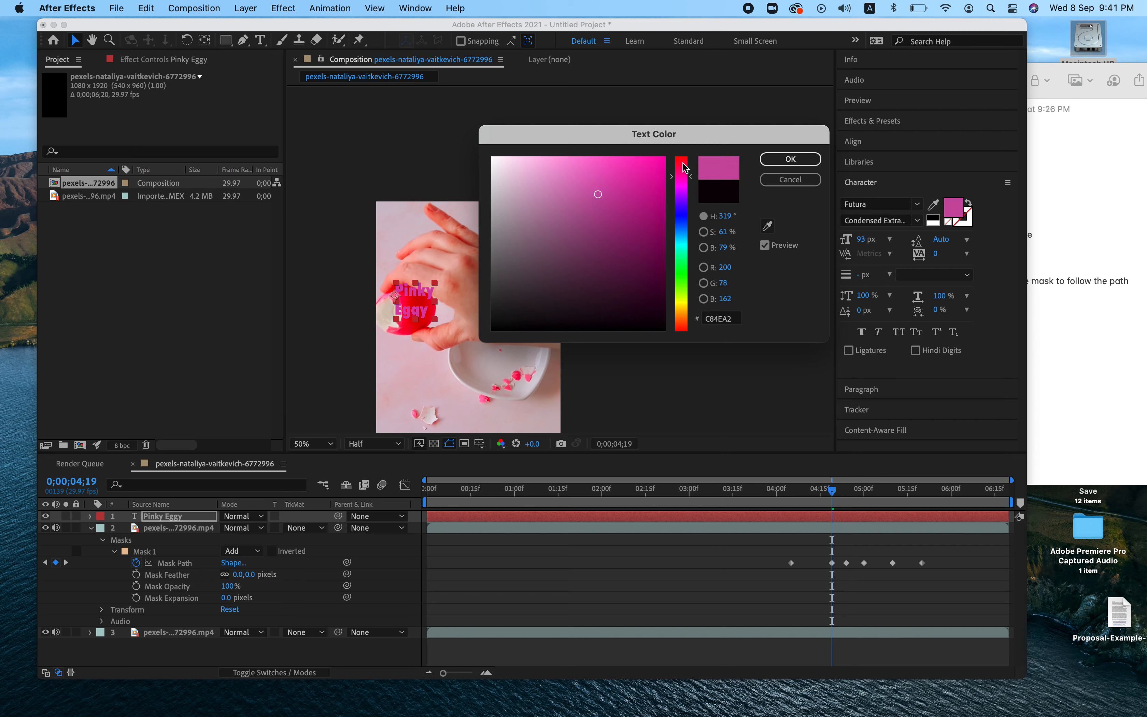
left_click(683, 163)
left_click(684, 175)
left_click(778, 161)
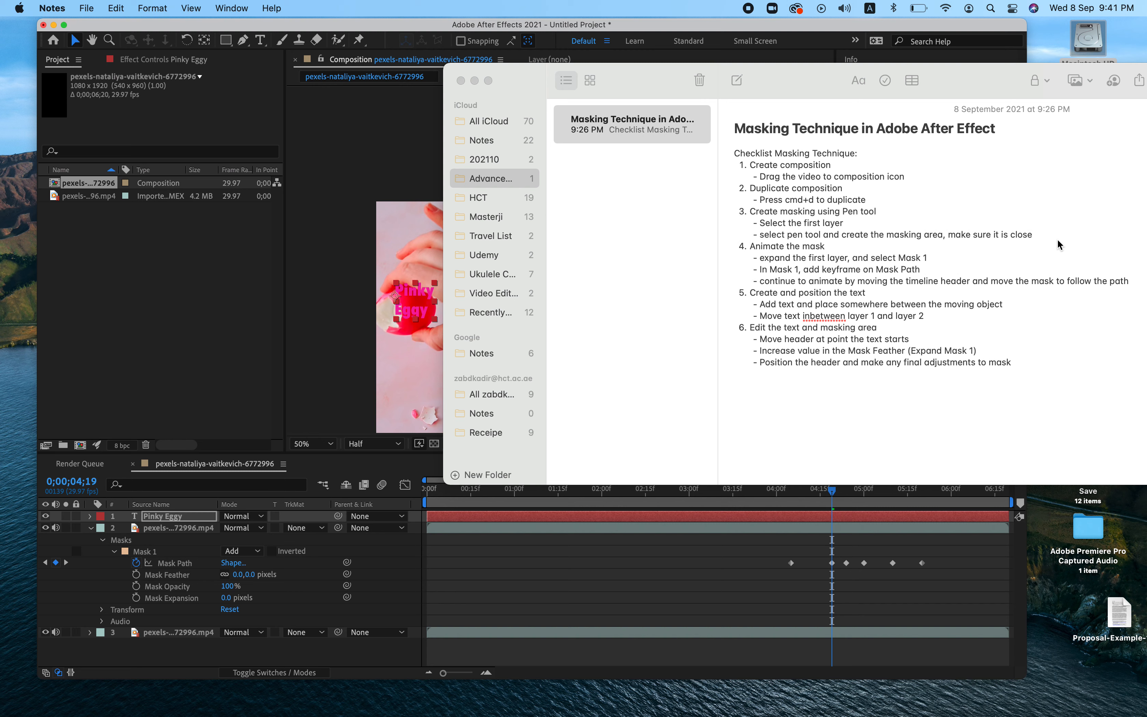
Collapse the masked video layer and move the Pinky Eggy text layer between the two video layers.
left_click(1060, 246)
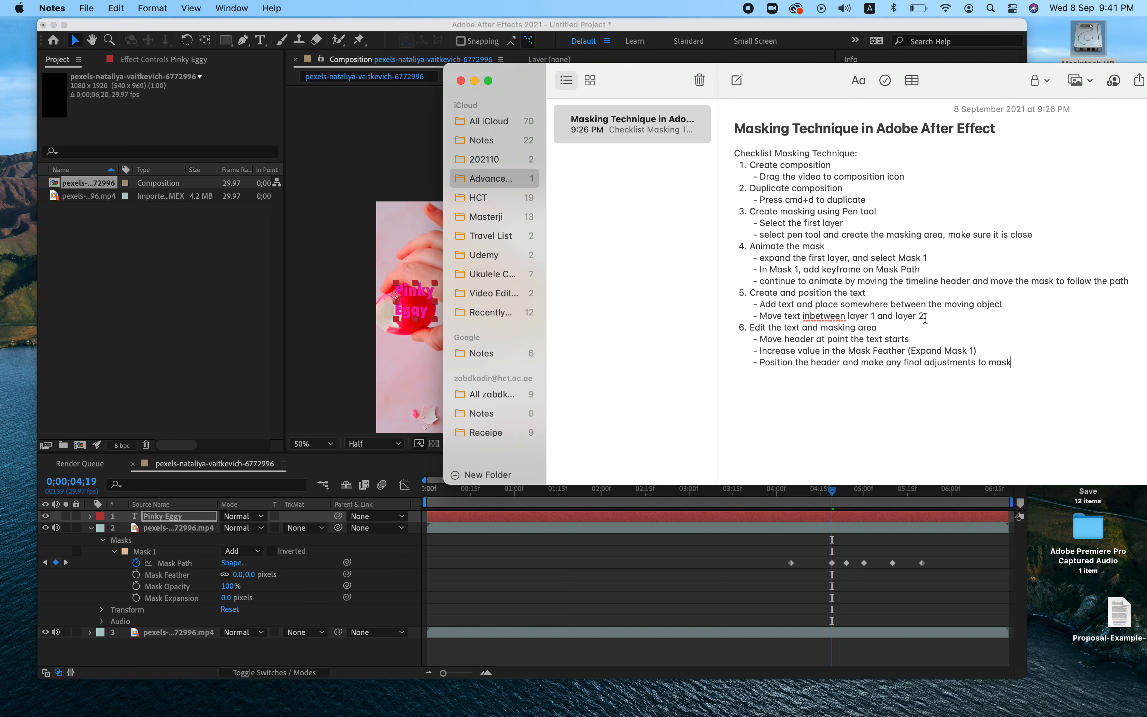
left_click(155, 355)
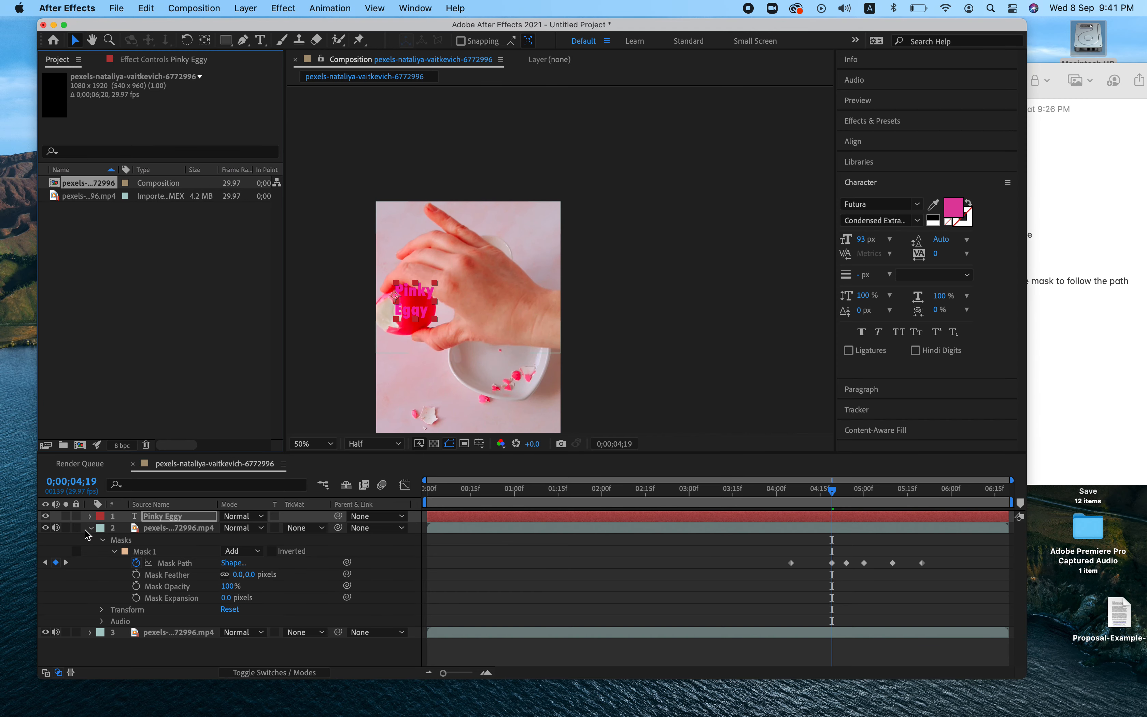
left_click(90, 528)
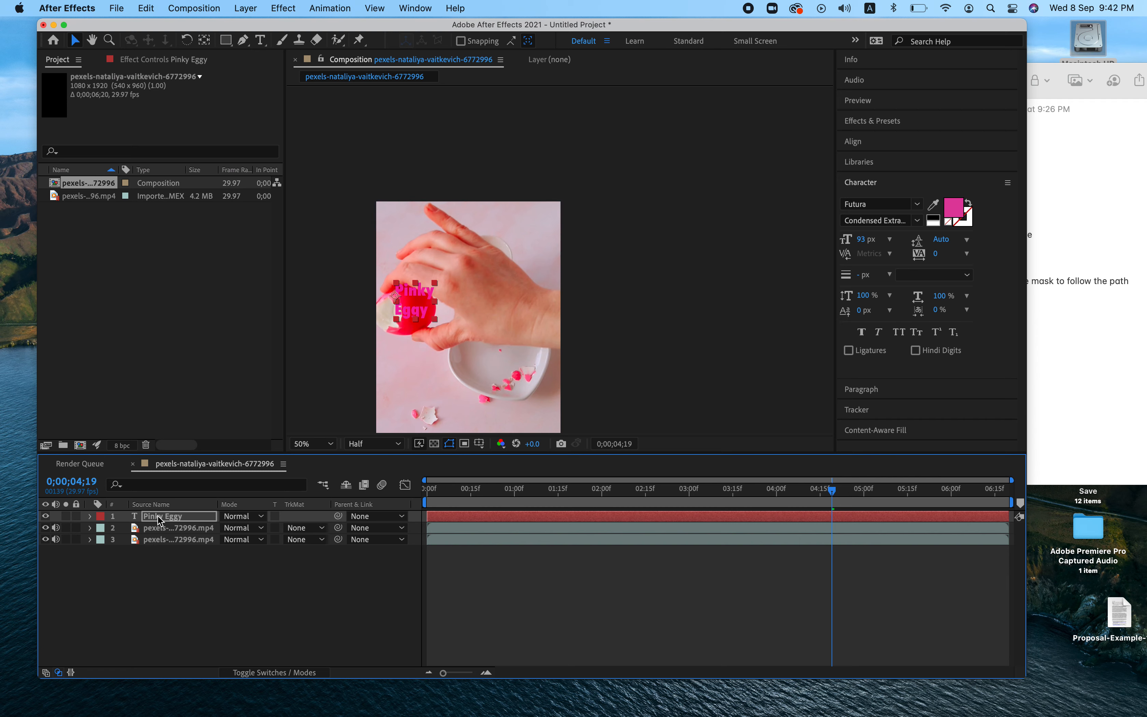
left_click_drag(158, 515, 158, 534)
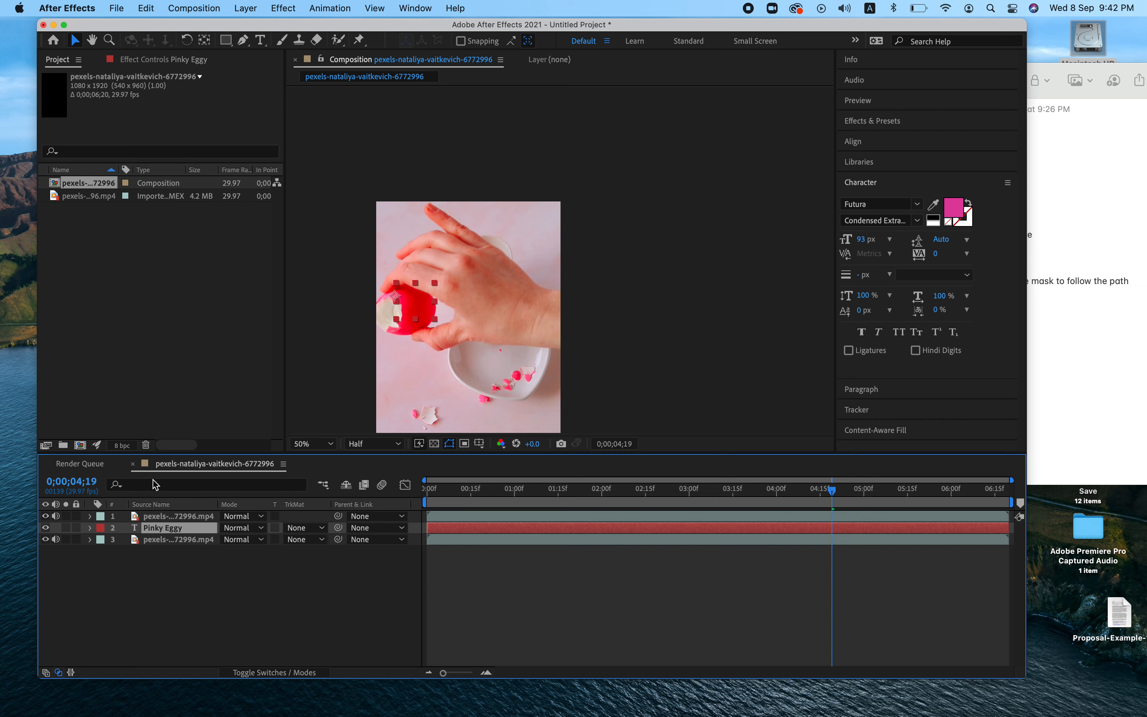
Examine how the text shows behind the hand and egg up to 0;00;04;26, and consult the Notes checklist.
left_click(1137, 251)
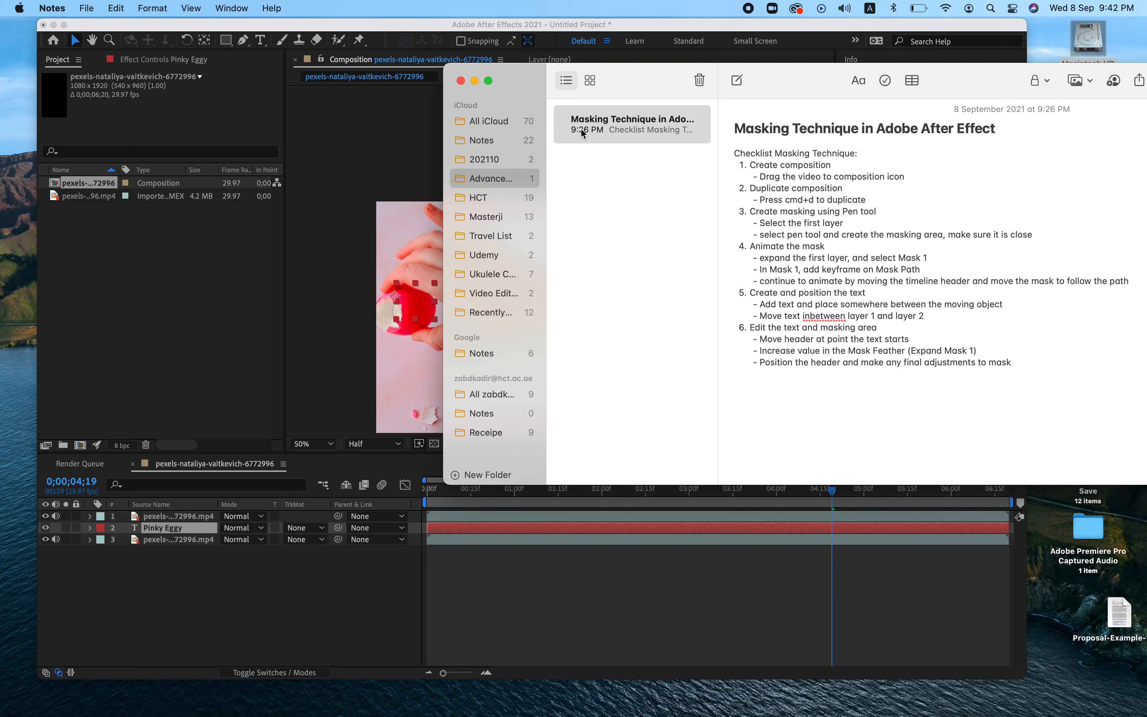
left_click(400, 145)
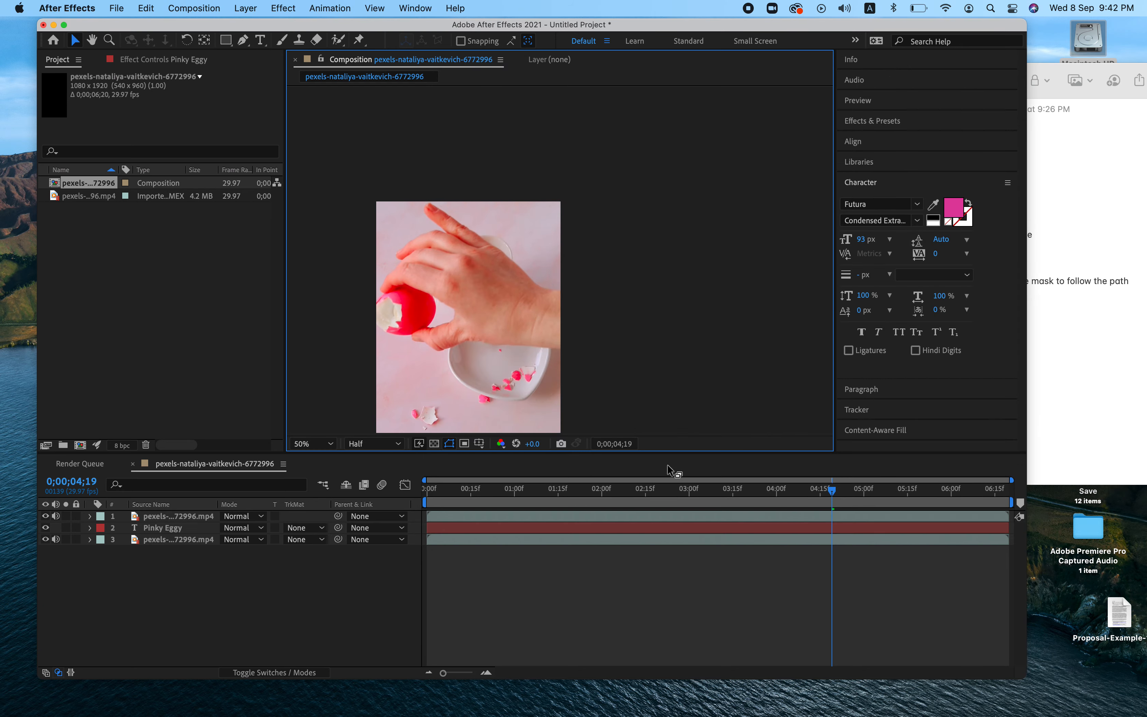
left_click_drag(835, 496, 854, 495)
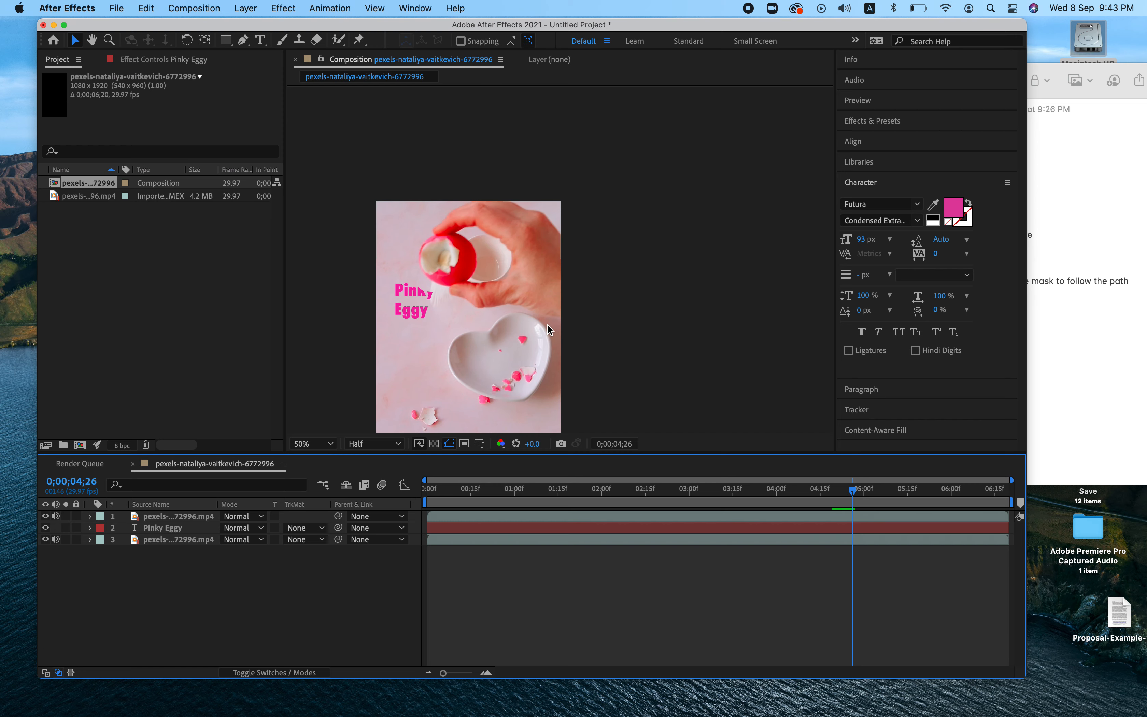
left_click(1058, 403)
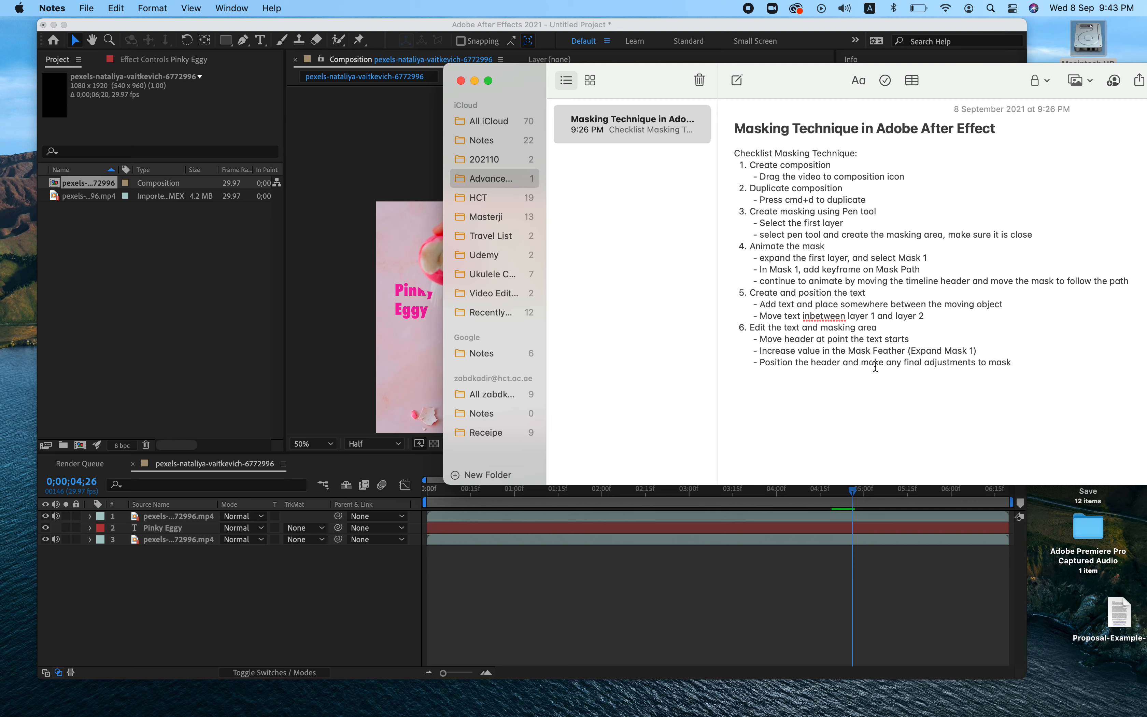
left_click(374, 153)
scroll(440, 279, "up", 2)
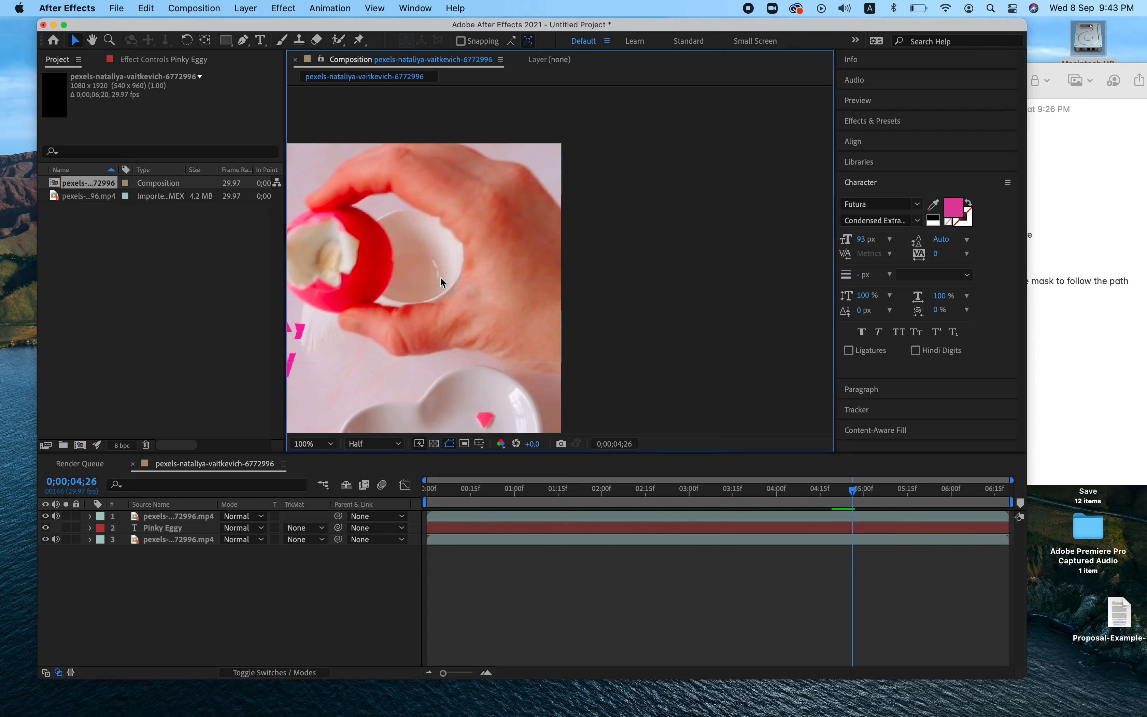
left_click_drag(331, 321, 471, 267)
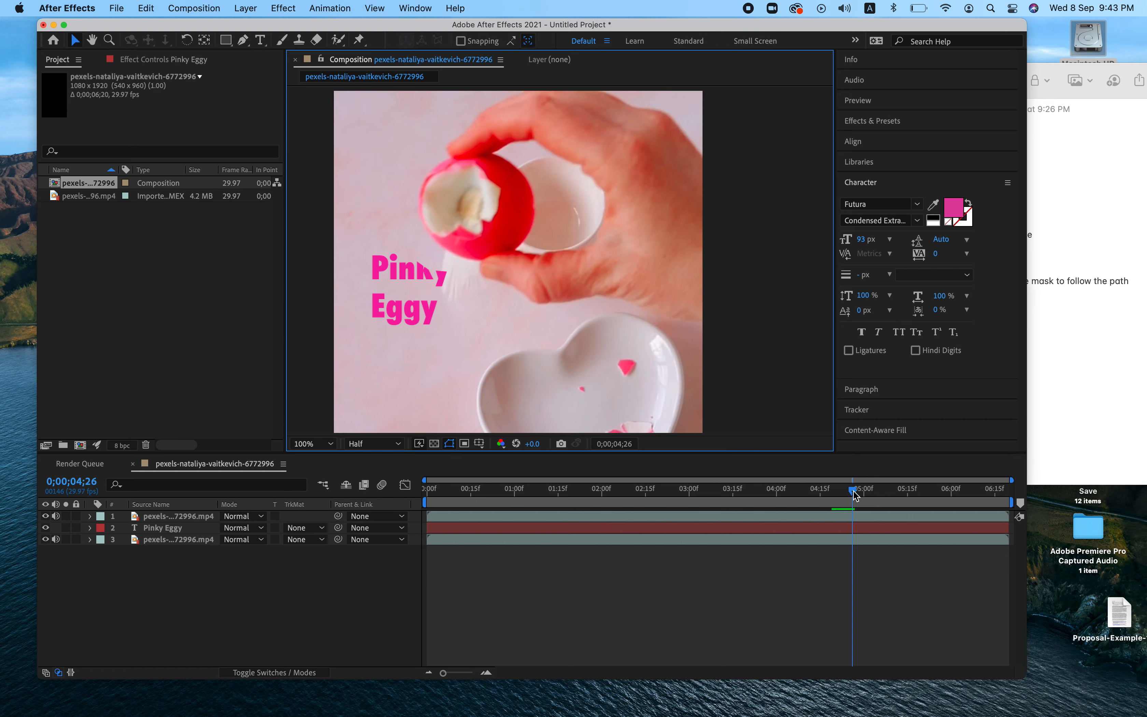
At 0;00;04;22, where the text emerges below the egg, add a Mask Feather keyframe to the top layer's Mask 1 and set it to 10 pixels.
left_click(91, 519)
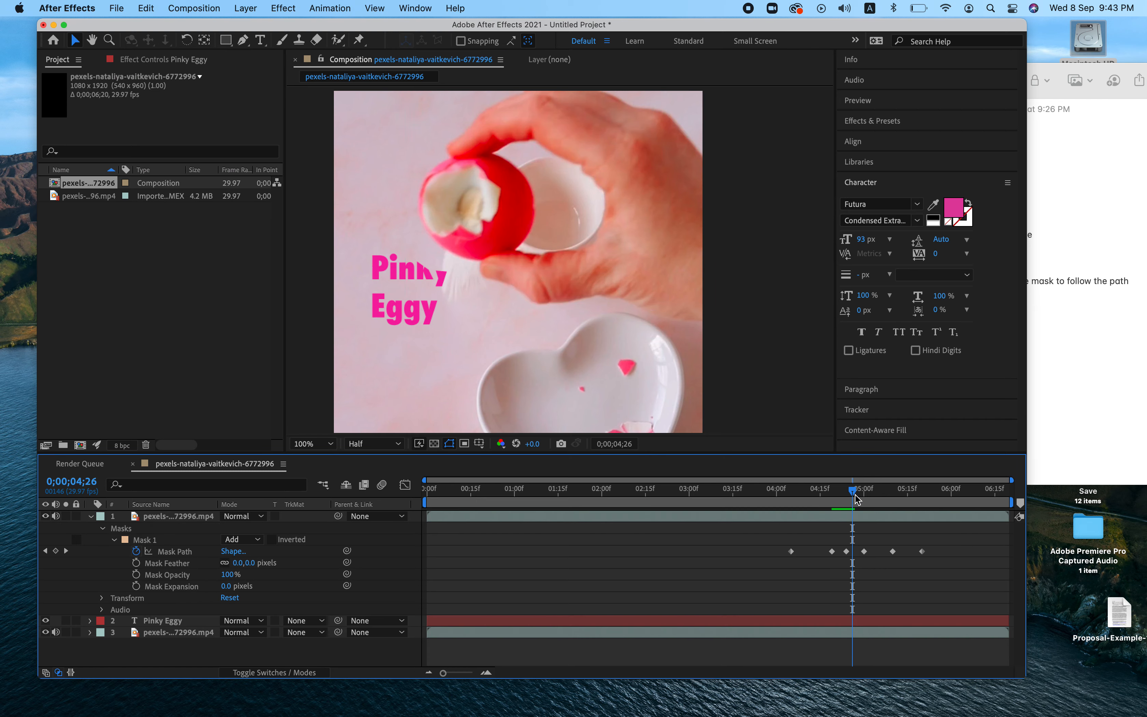
mouse_move(855, 495)
left_mouse_down()
mouse_move(791, 493)
mouse_move(842, 495)
left_mouse_up()
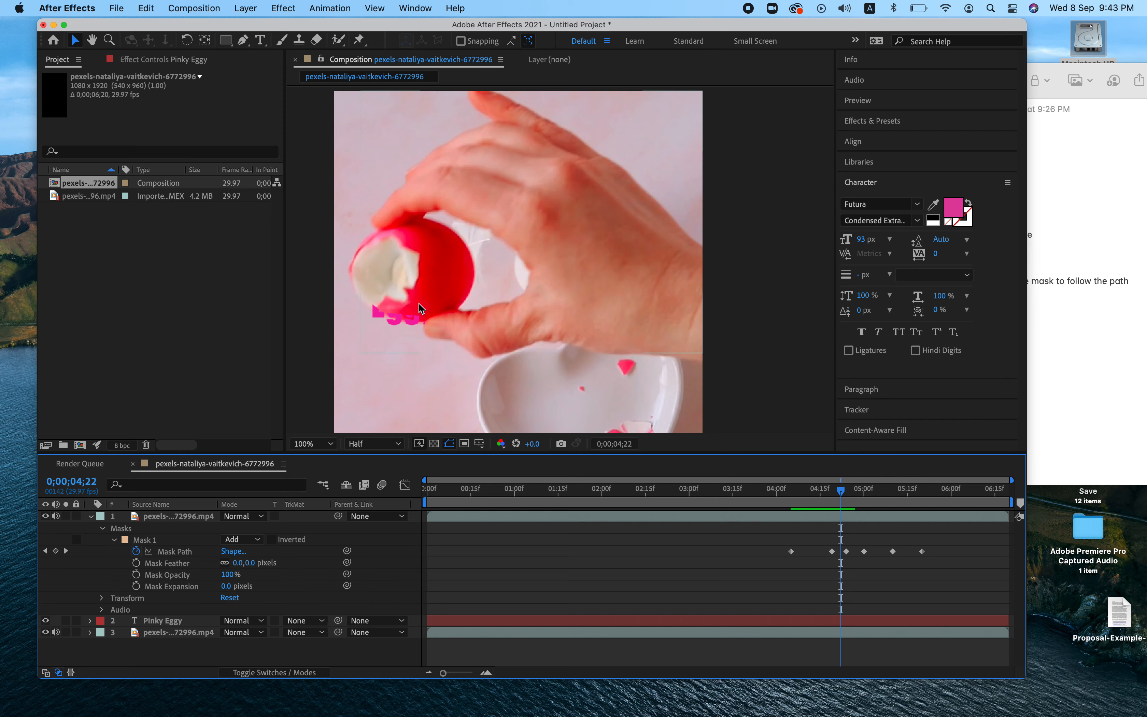
scroll(418, 303, "up", 4)
key("h")
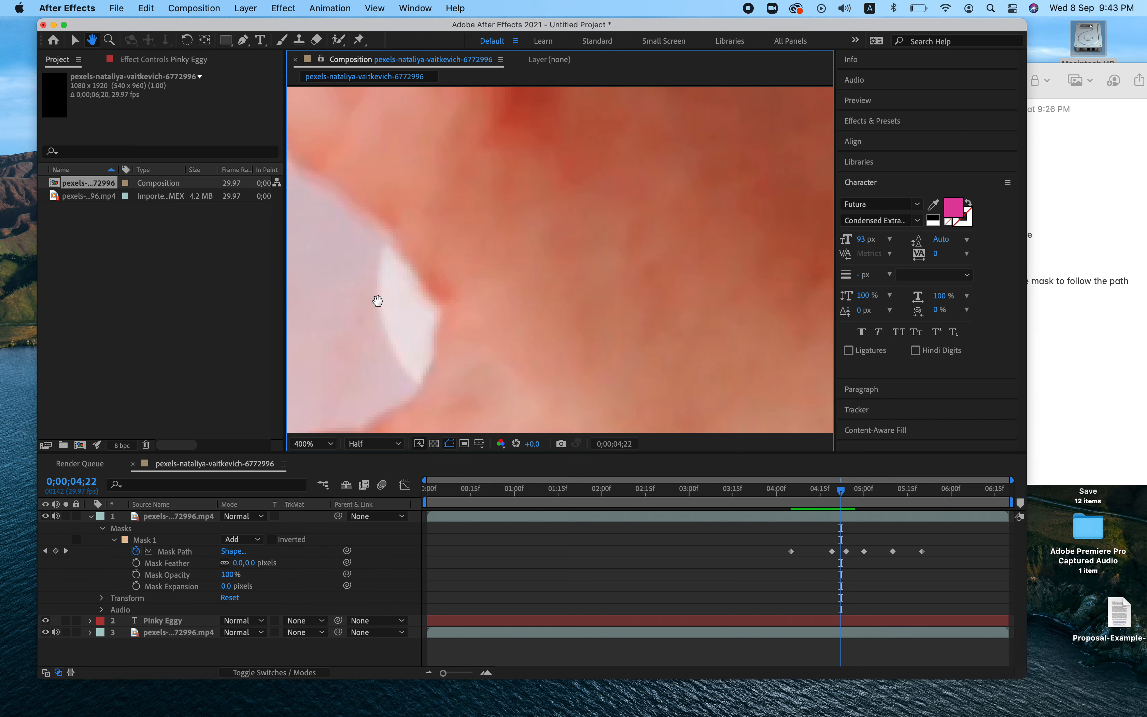
left_click_drag(378, 301, 525, 268)
left_click_drag(477, 293, 624, 274)
left_click_drag(534, 296, 541, 277)
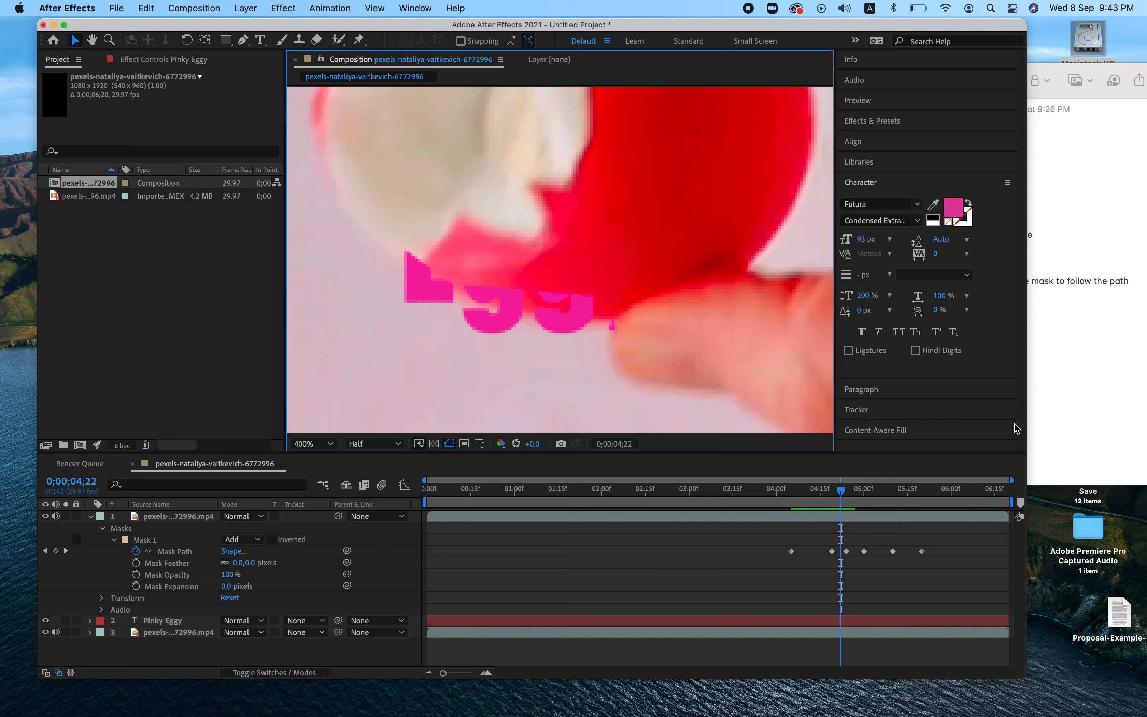
left_click(1037, 424)
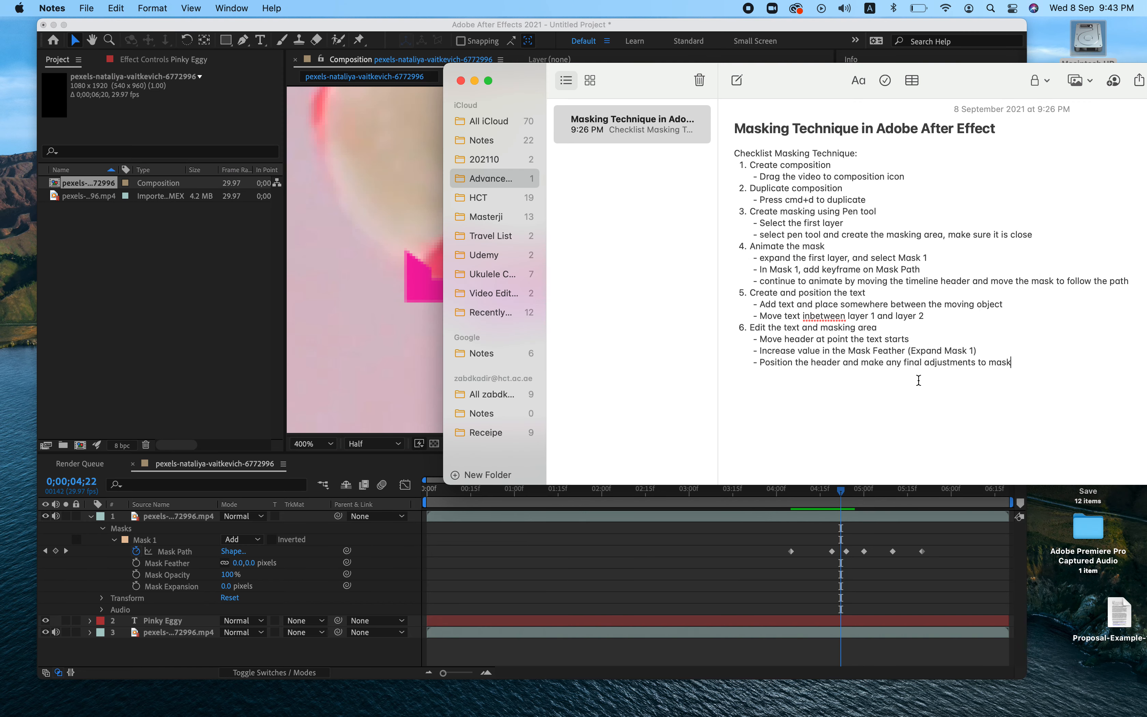
left_click(425, 23)
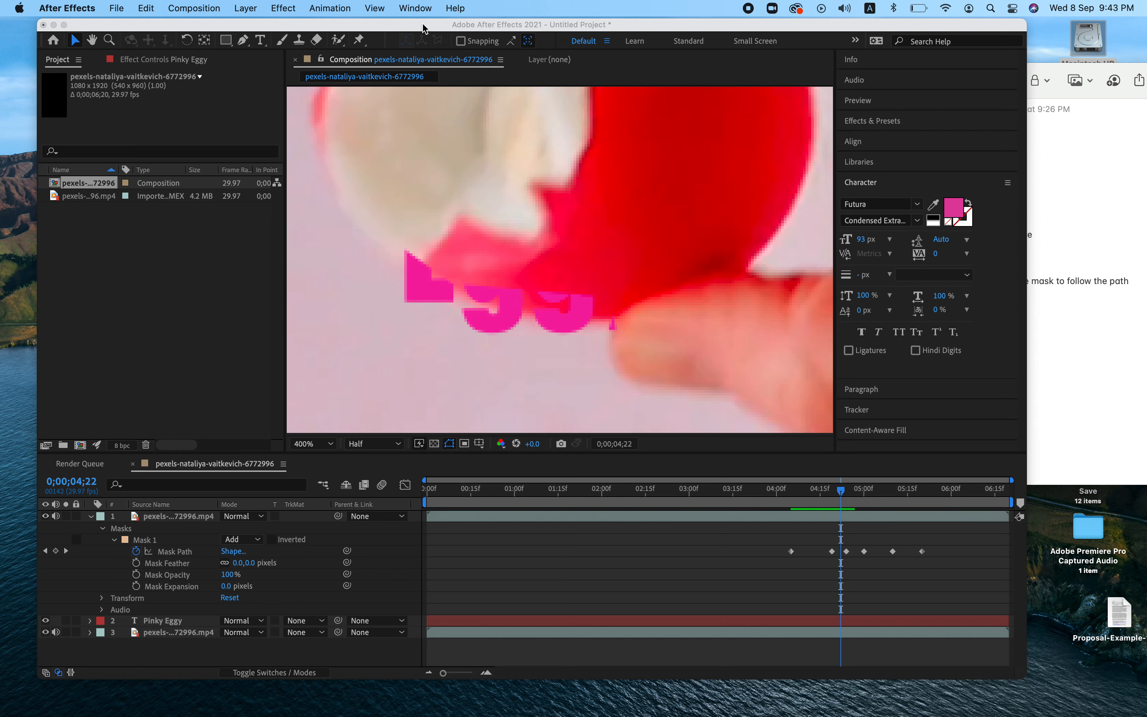
left_click(1089, 327)
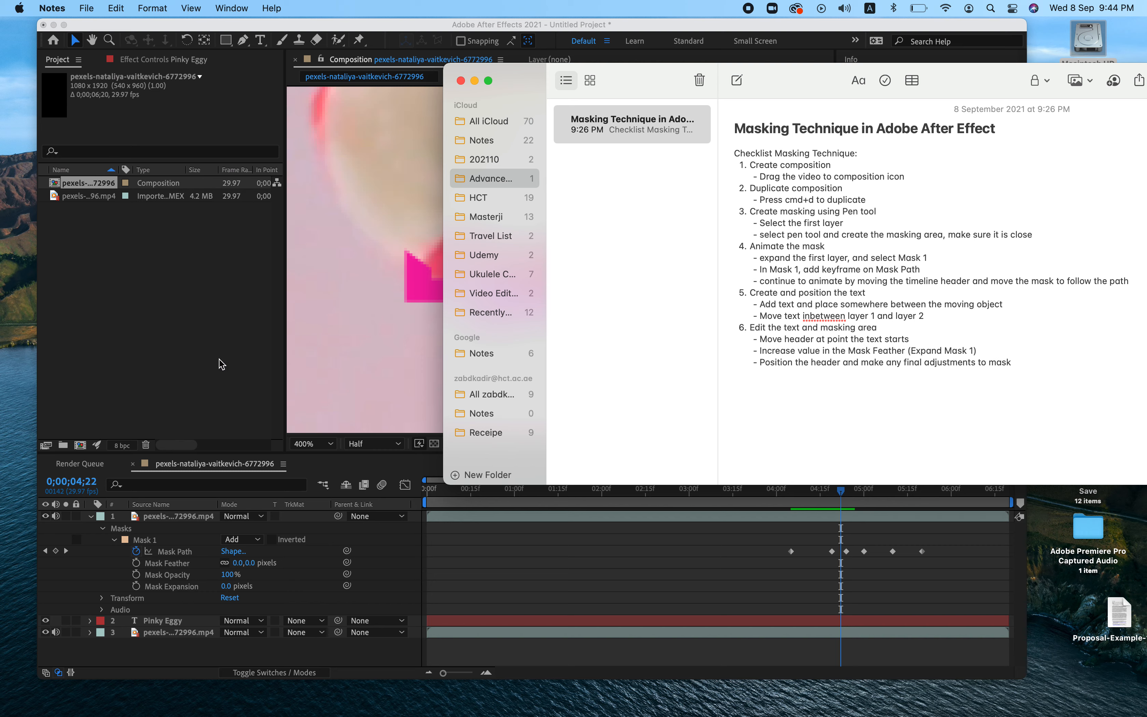
left_click(191, 355)
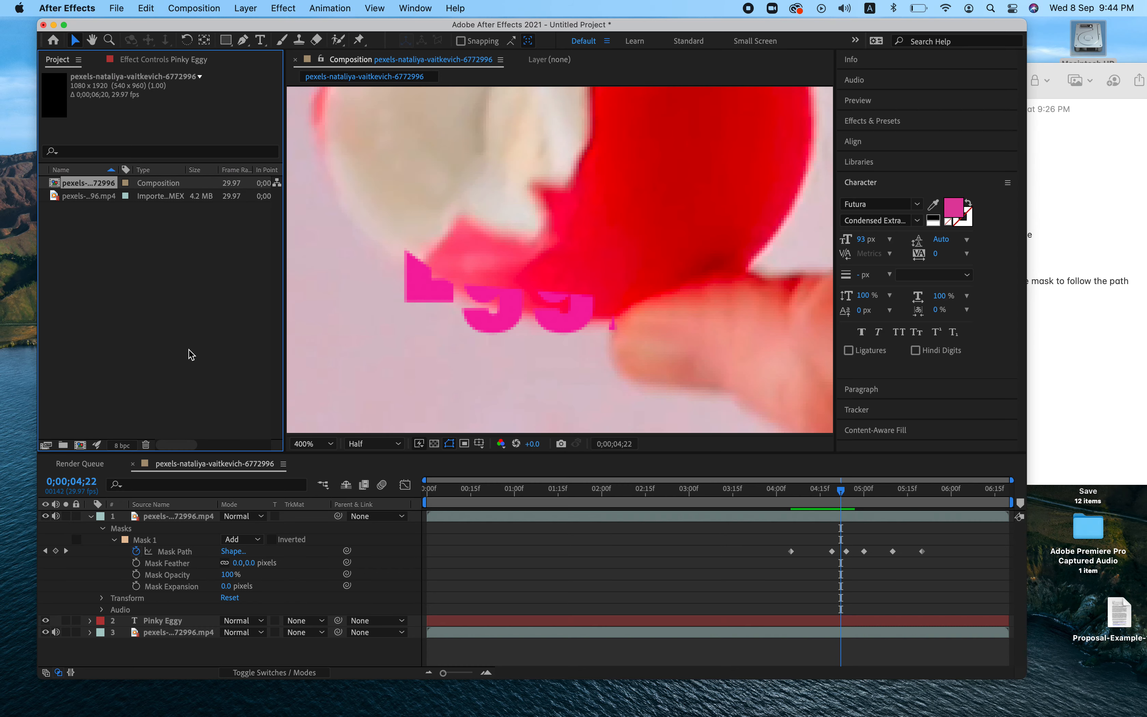
left_click(136, 565)
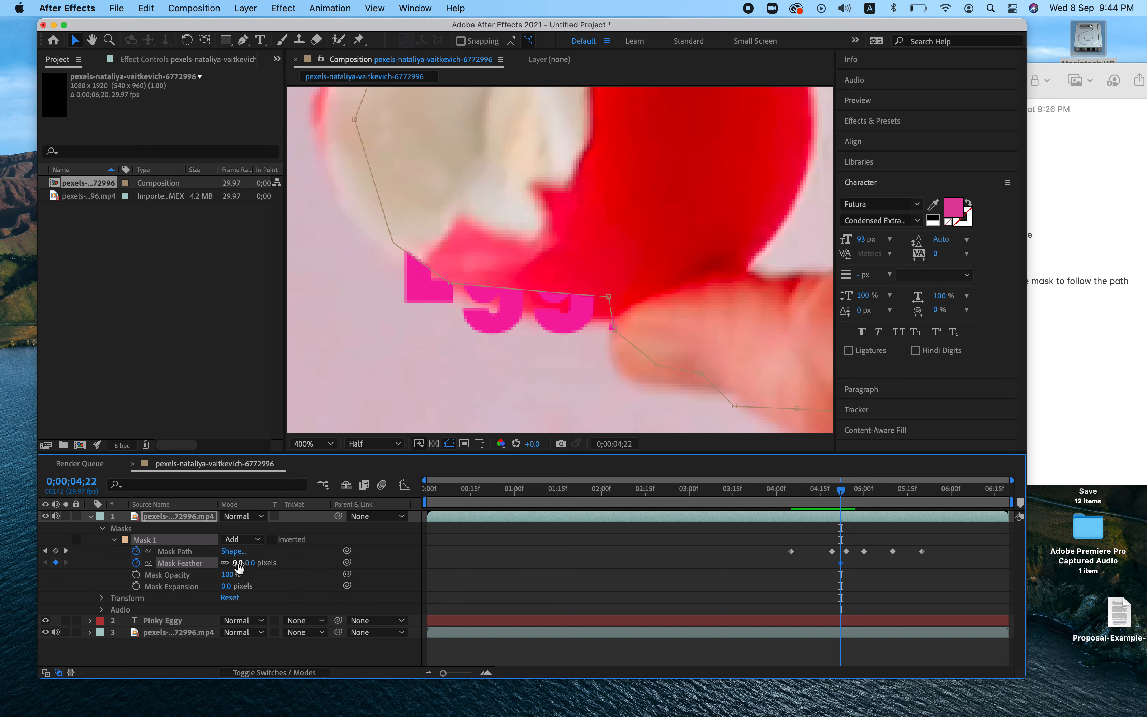
left_click_drag(238, 563, 250, 571)
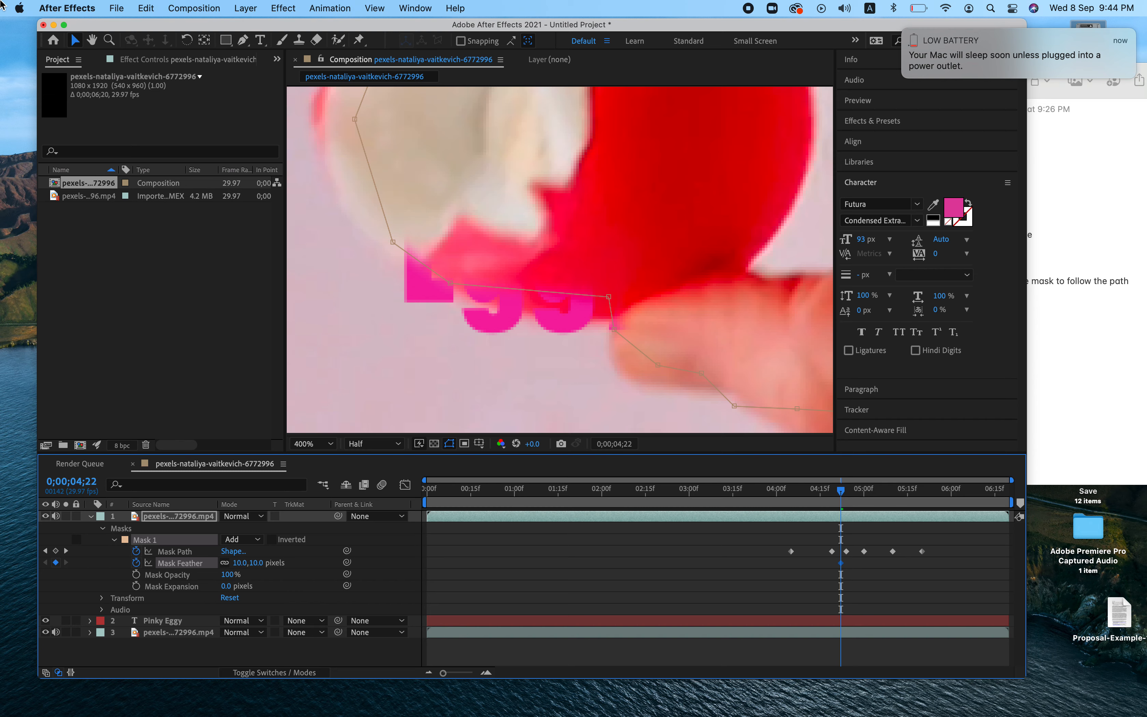
Switch to the Notes checklist to check the remaining text and mask editing items.
left_click(235, 715)
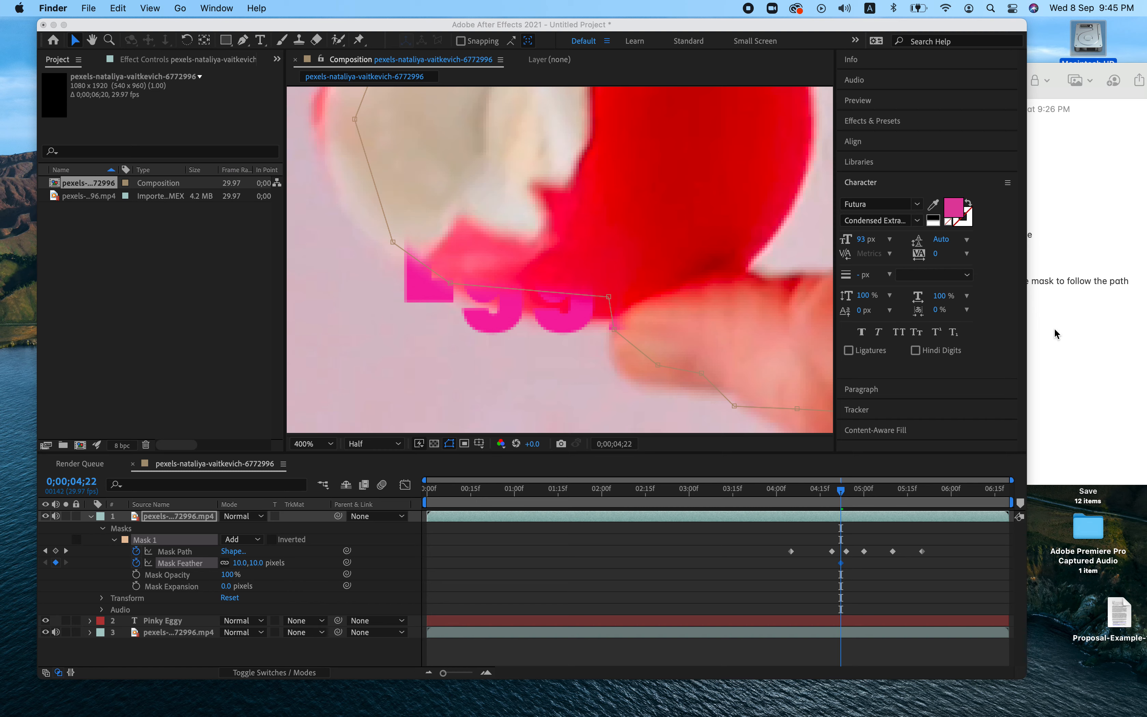
left_click(1050, 365)
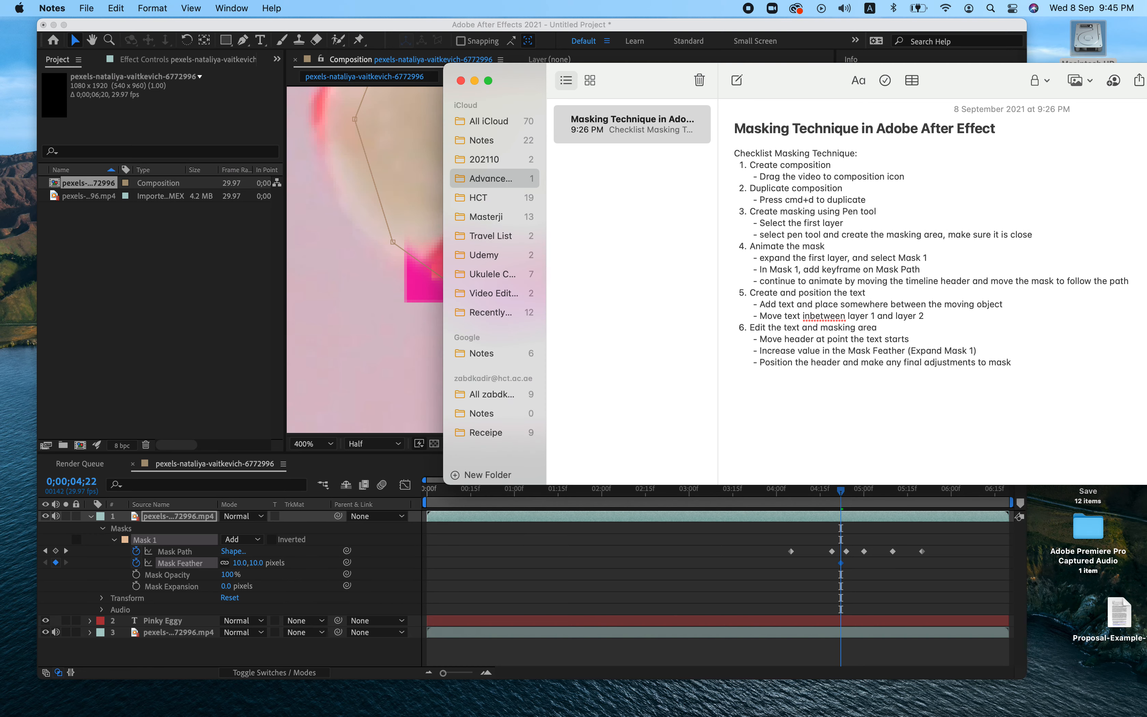
Back in After Effects, reshape Mask 1 at 0;00;04;23 so its edge follows the egg's underside and the thumb beside "Eggy".
left_click(149, 385)
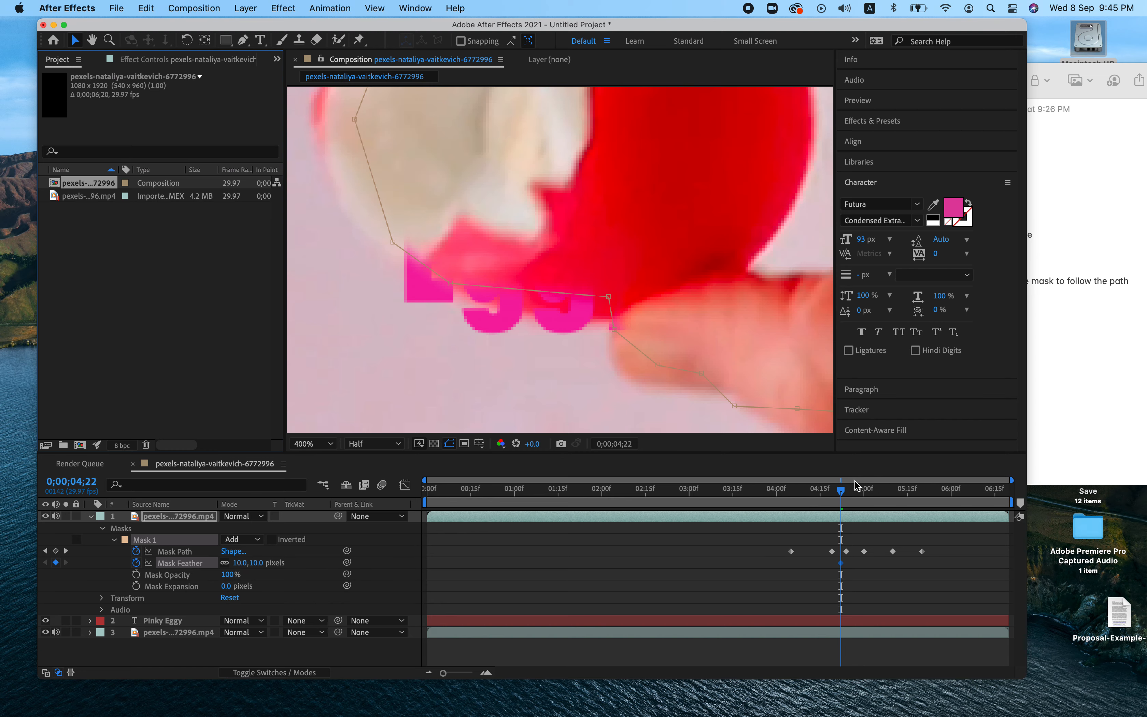
left_click(847, 494)
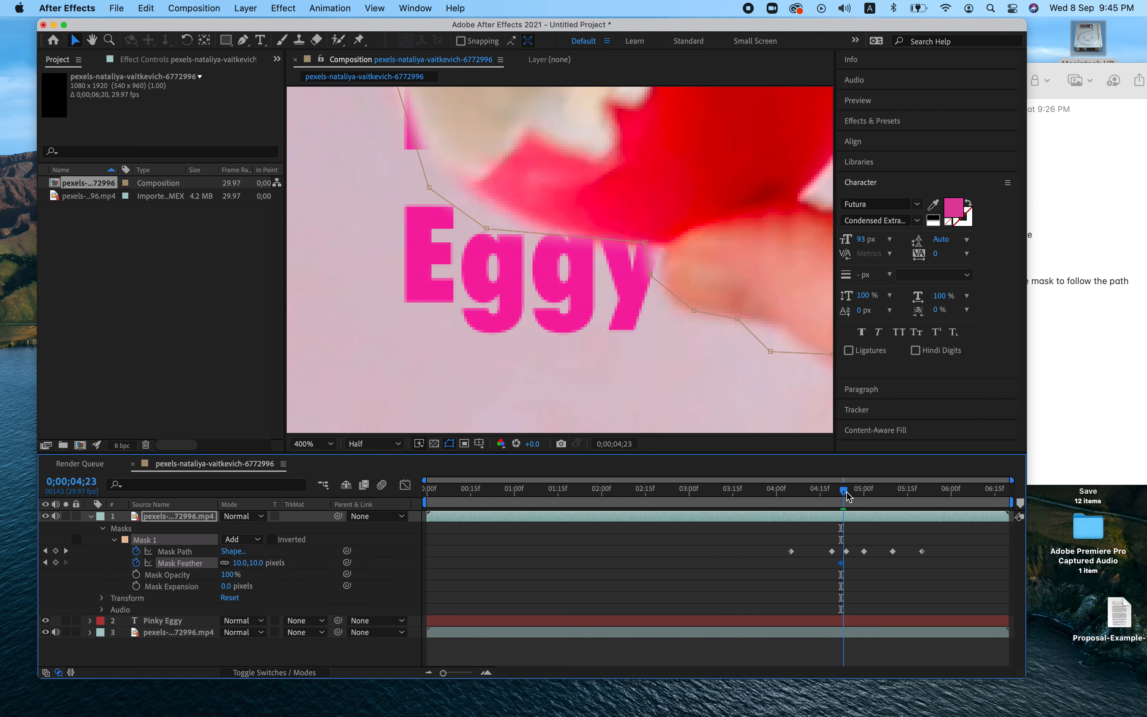
left_click_drag(844, 496, 845, 497)
left_click_drag(488, 231, 488, 227)
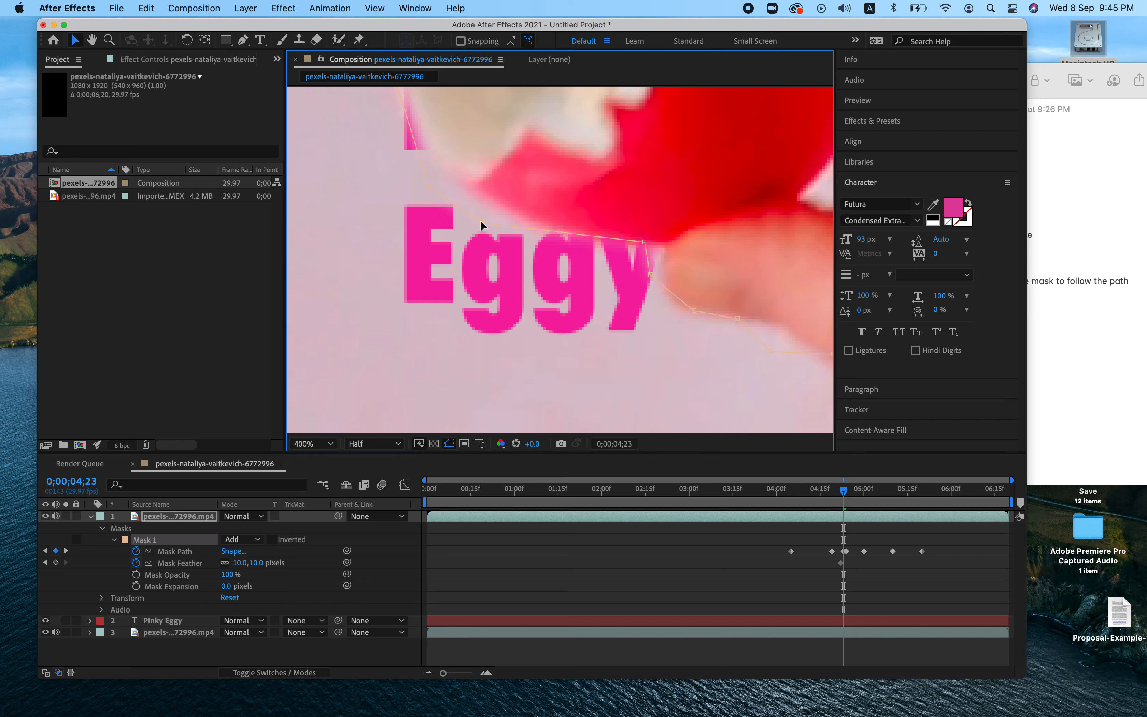
left_click_drag(643, 242, 643, 249)
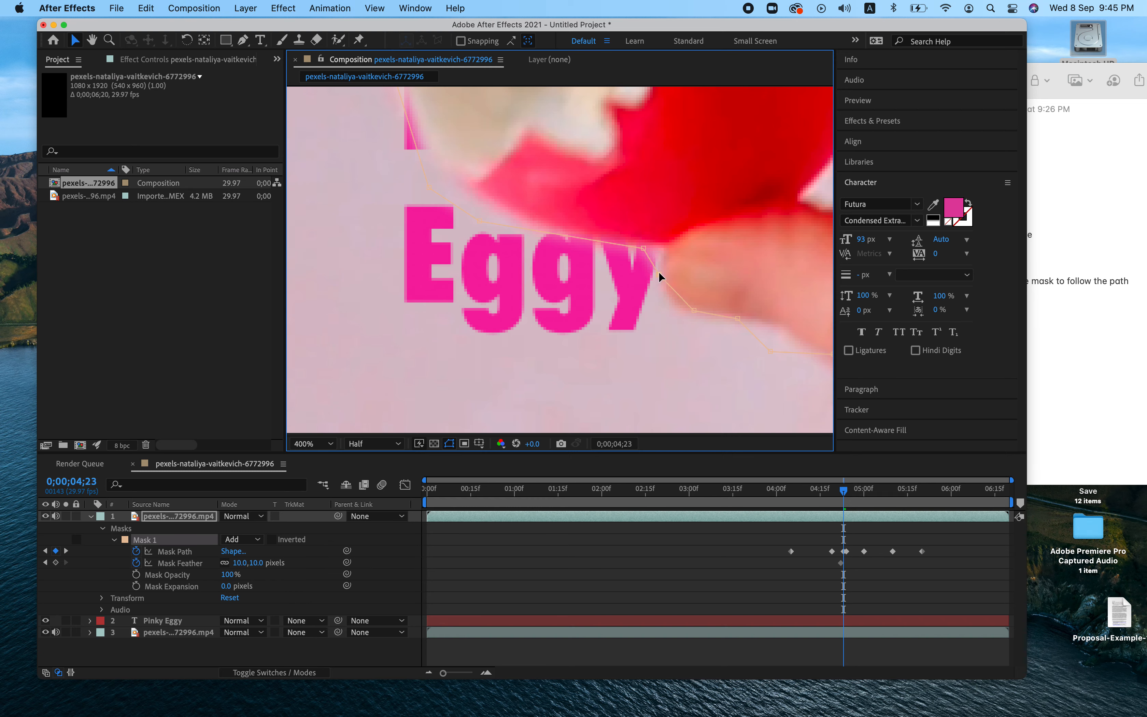
left_click_drag(694, 311, 683, 309)
left_click_drag(646, 247, 661, 249)
scroll(541, 361, "down", 1)
scroll(541, 360, "down", 2)
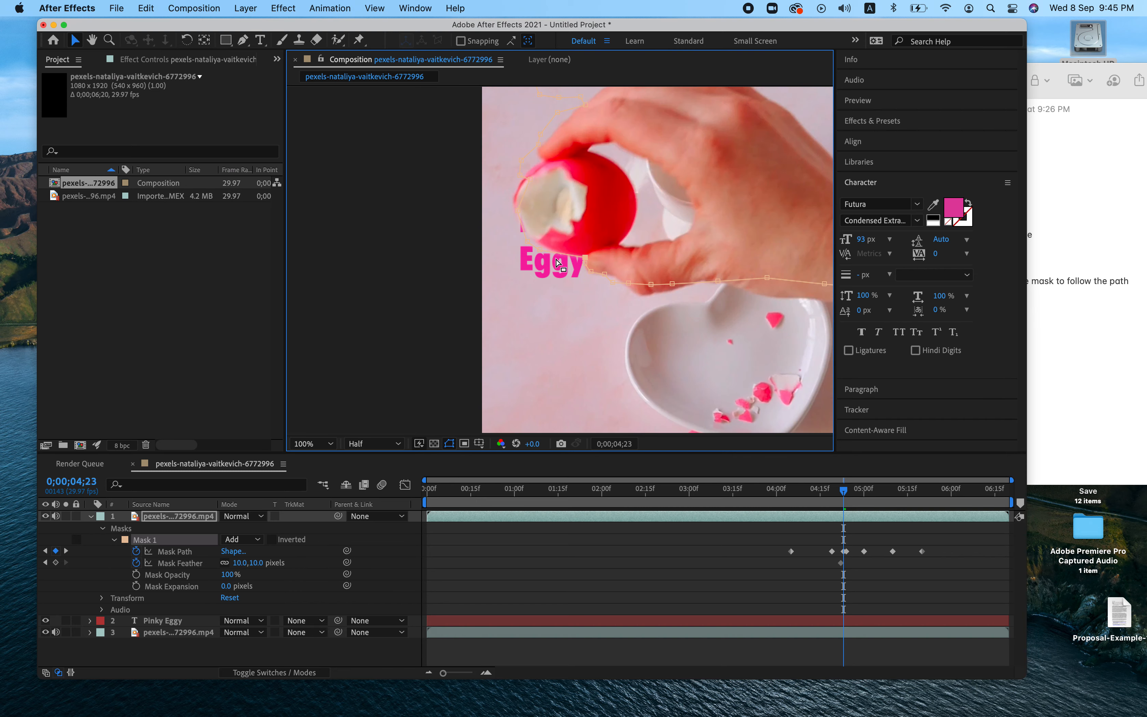
scroll(561, 261, "up", 2)
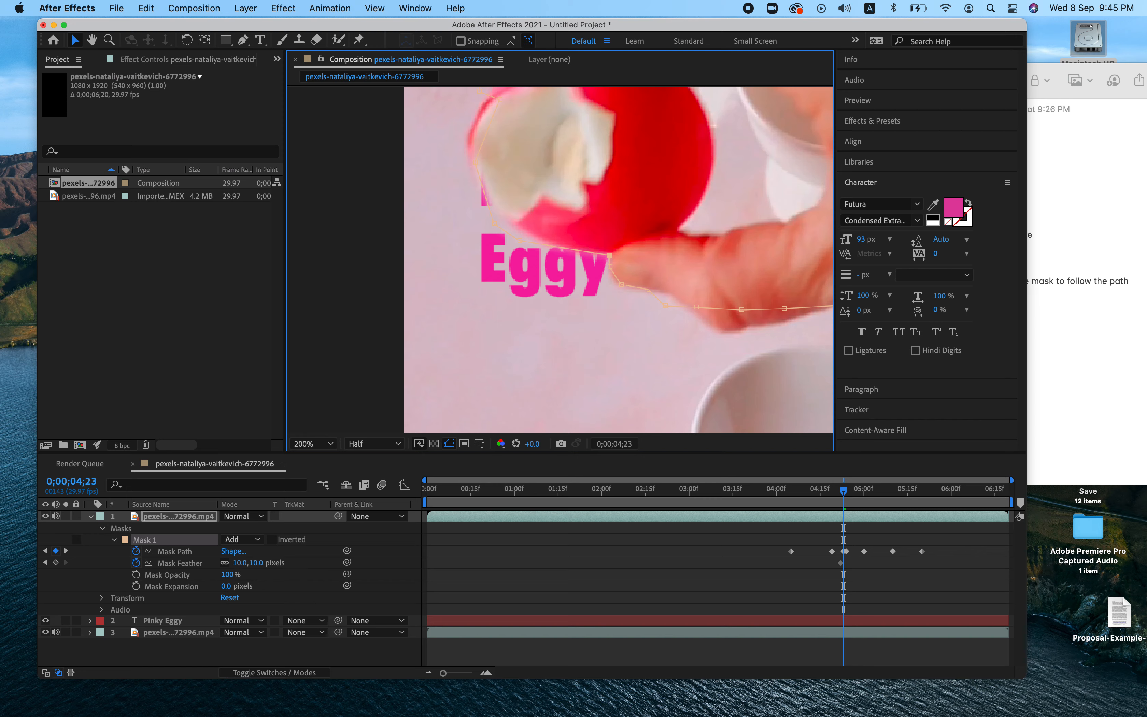
scroll(571, 253, "up", 2)
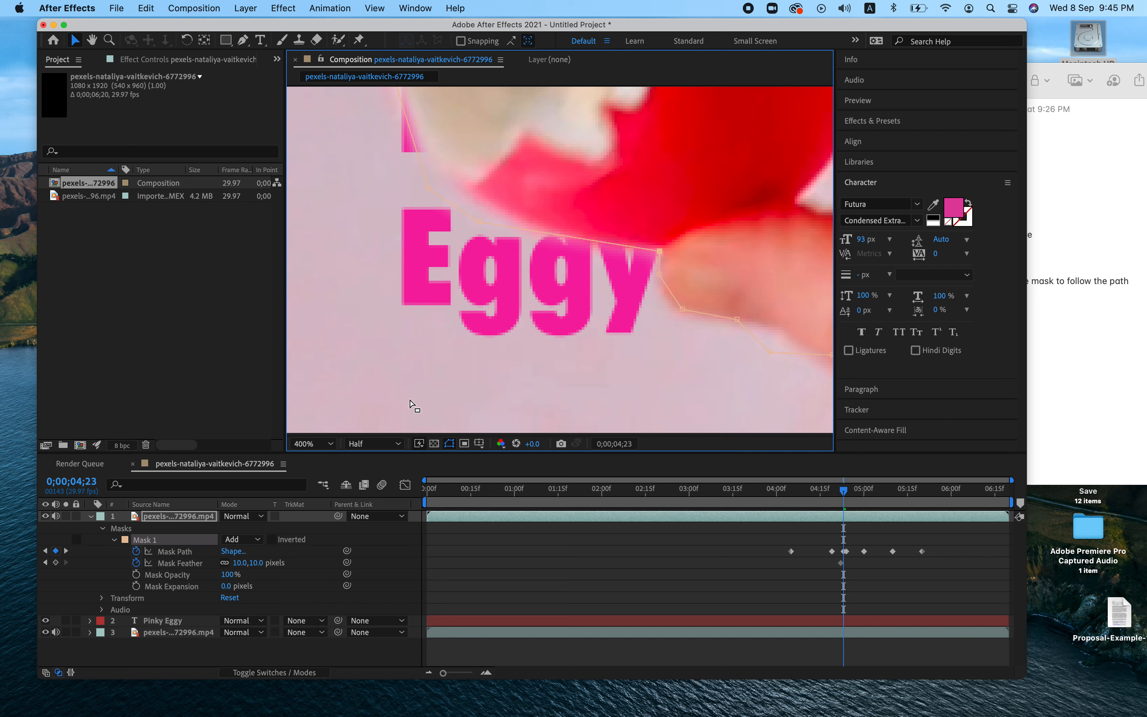
Change the outline colour of Mask 1 to the dark brown 43280F.
left_click(125, 540)
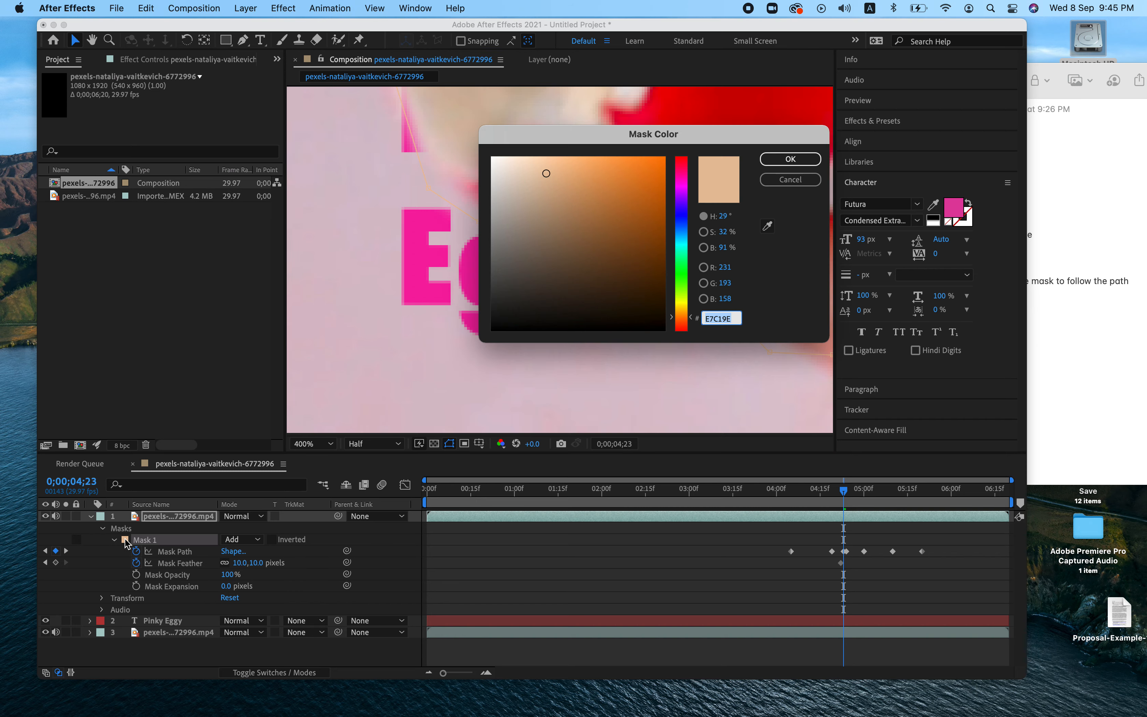
left_click(627, 285)
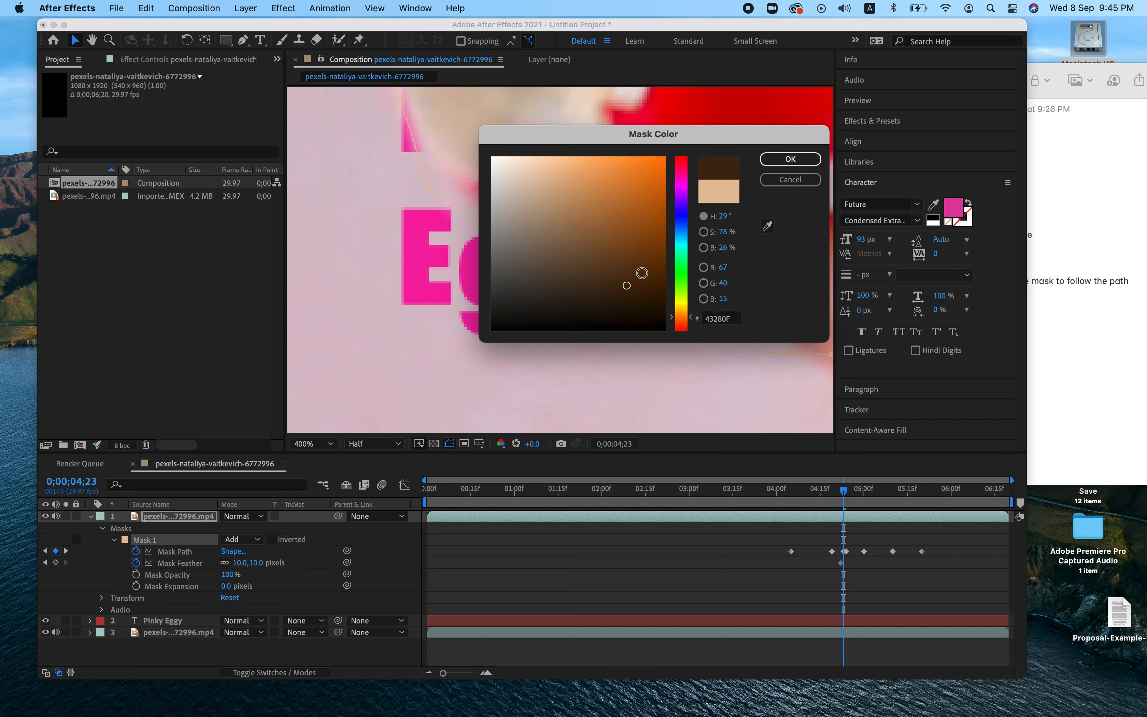
left_click(790, 159)
At 0;00;04;23, fit the Mask 1 points closely along the egg's left edge.
left_click_drag(479, 223, 428, 162)
key("space")
left_click_drag(503, 181, 535, 373)
left_click_drag(422, 257, 418, 243)
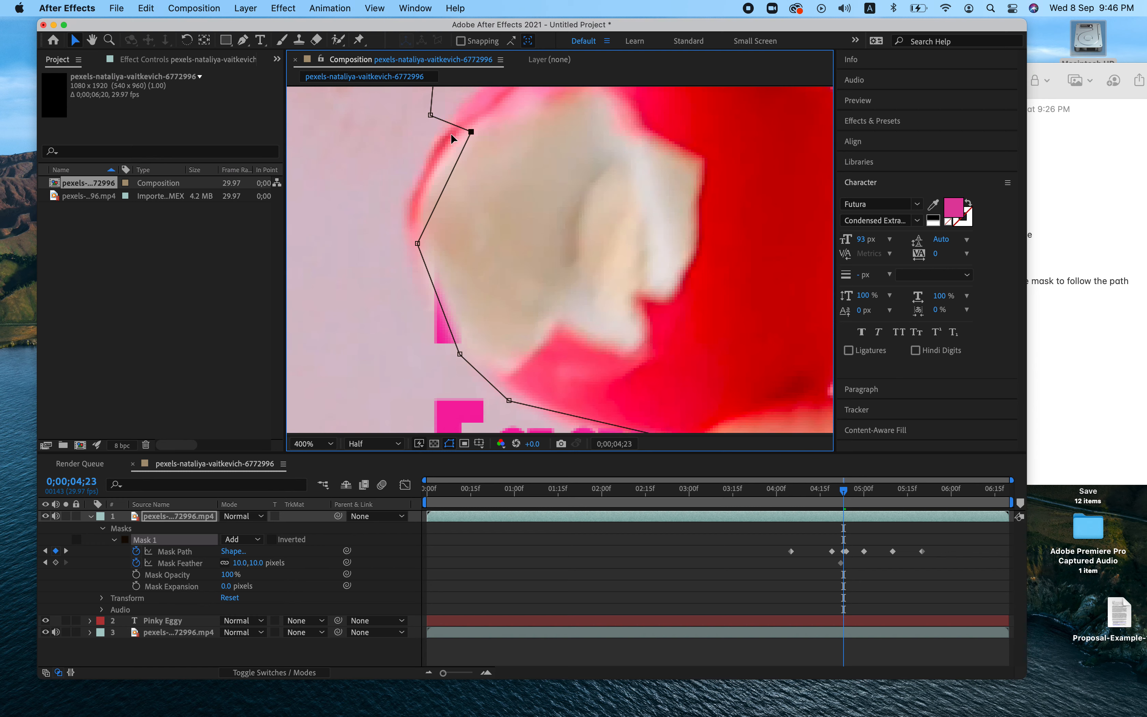
left_click_drag(471, 132, 411, 201)
left_click_drag(431, 116, 438, 121)
left_click_drag(416, 245, 413, 247)
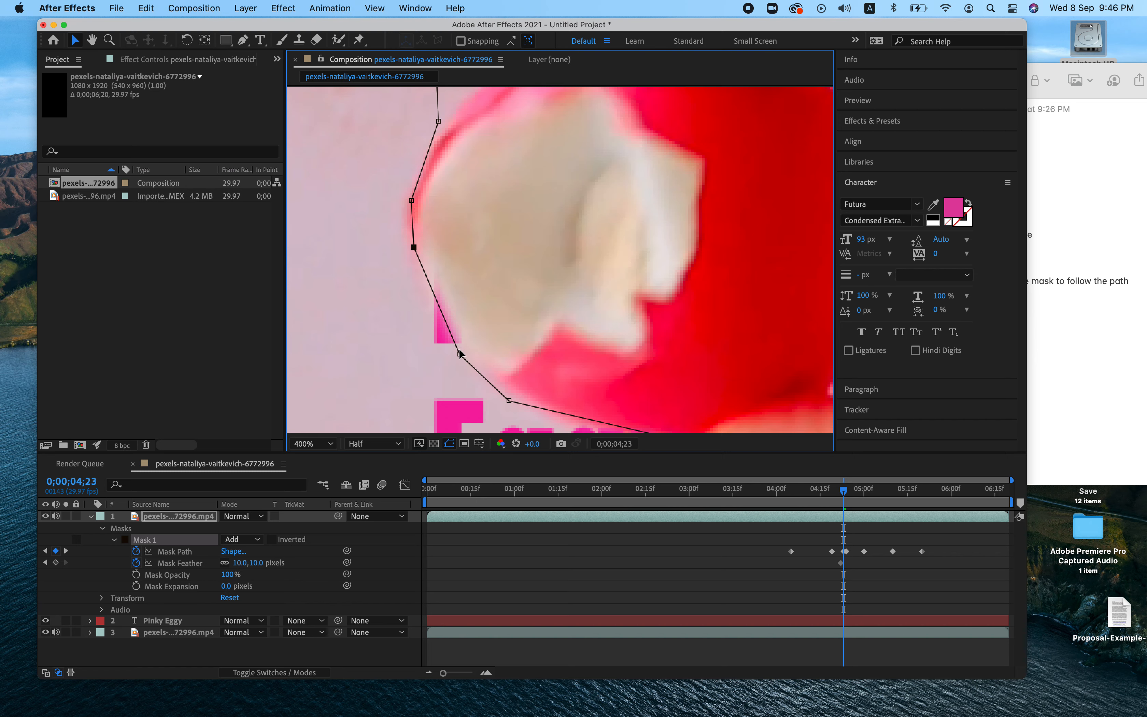
left_click_drag(459, 353, 458, 341)
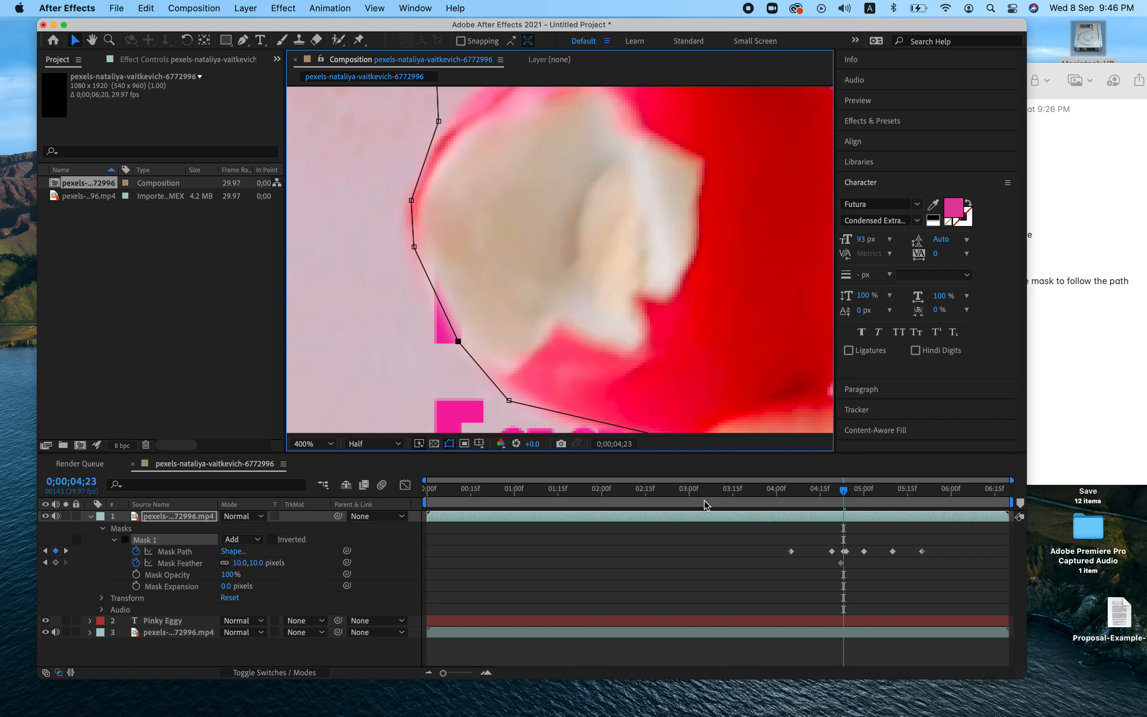
At 0;00;04;25, pull the mask points towards the egg's lower-left edge so the word "Pinky" is uncovered.
left_click(848, 496)
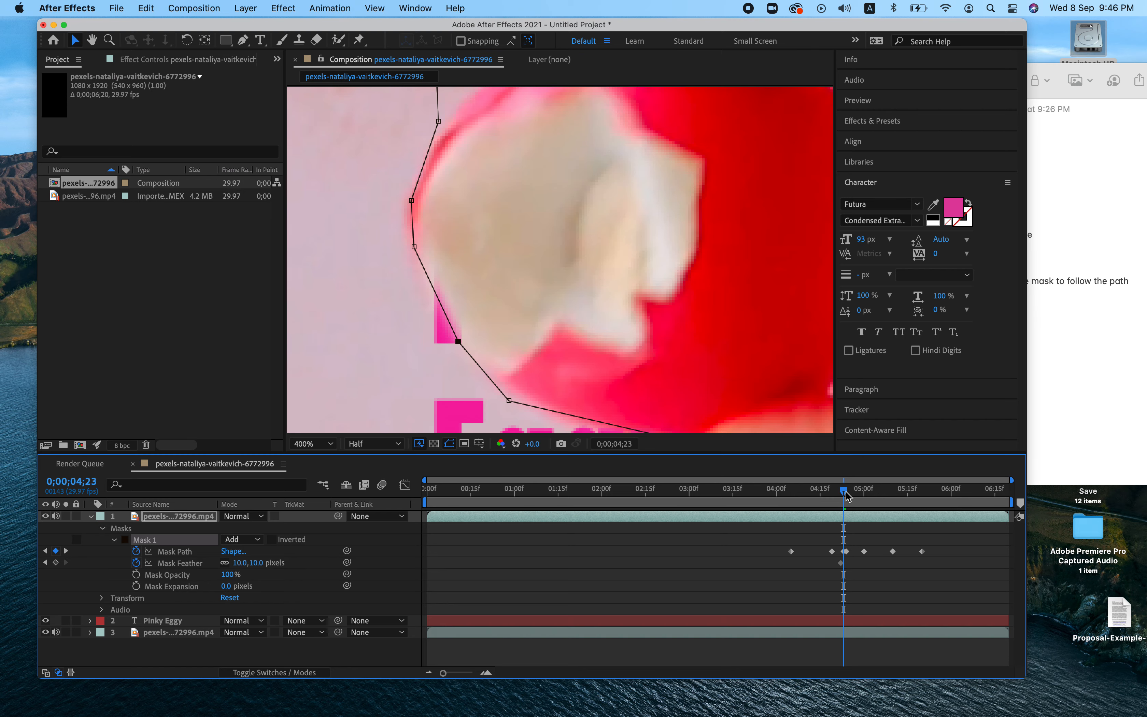
left_click_drag(848, 496, 852, 496)
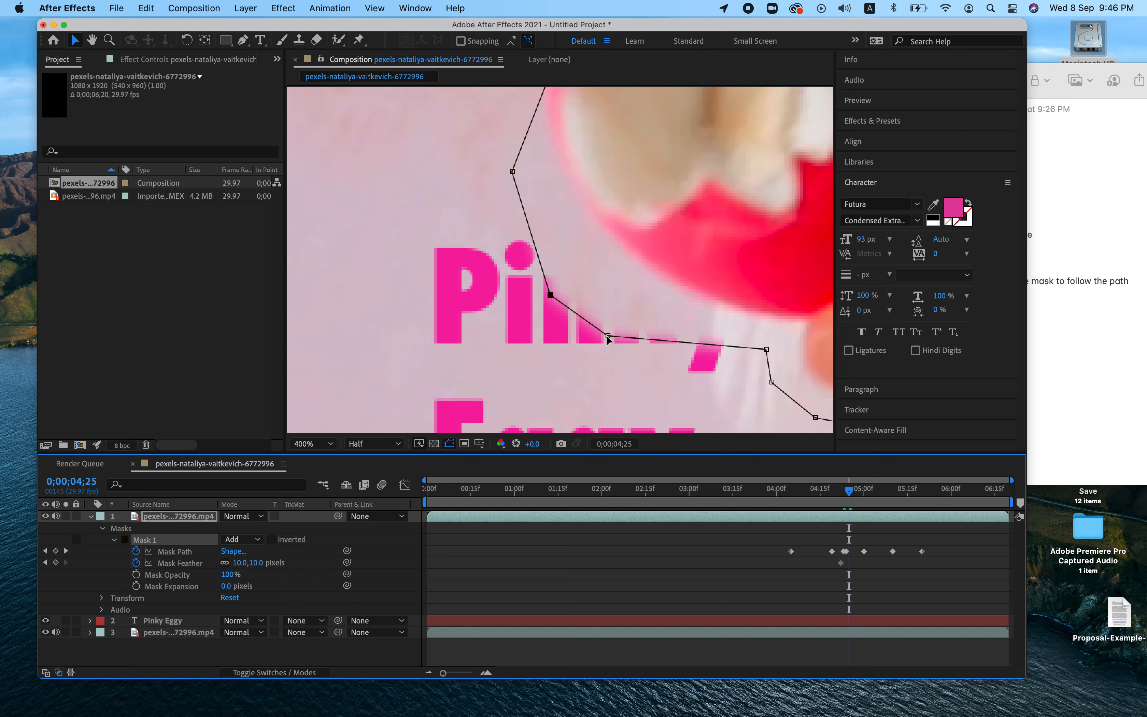
left_click_drag(608, 337, 629, 297)
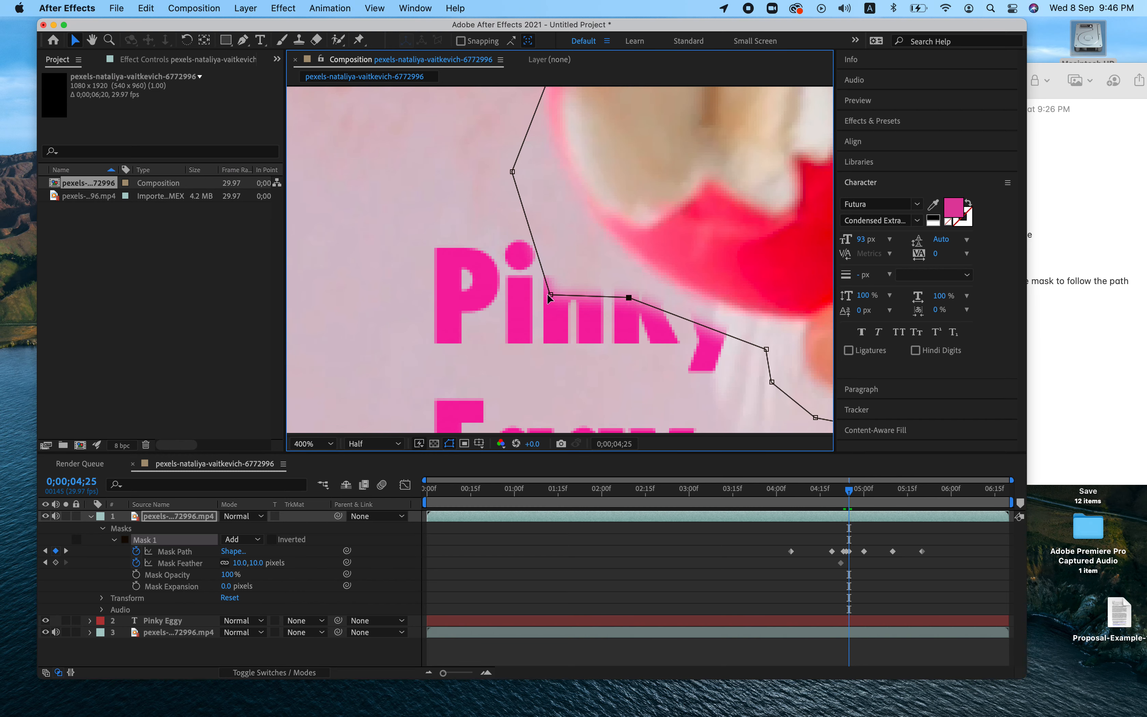
left_click_drag(551, 296, 563, 249)
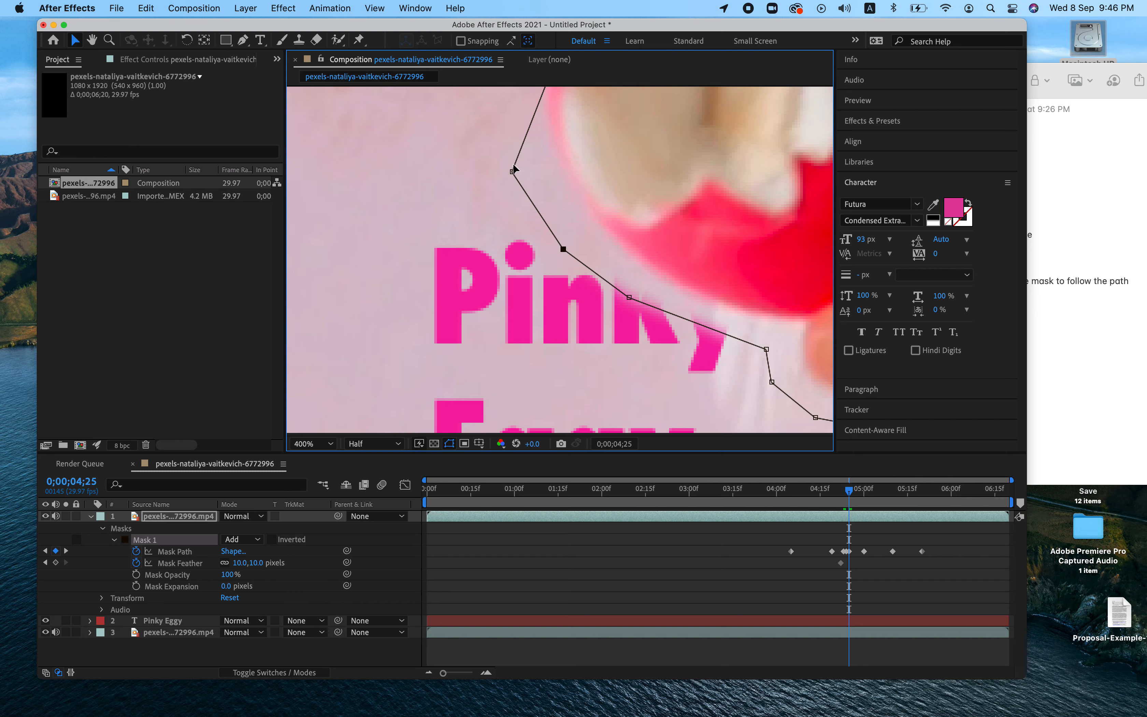
left_click_drag(514, 171, 538, 141)
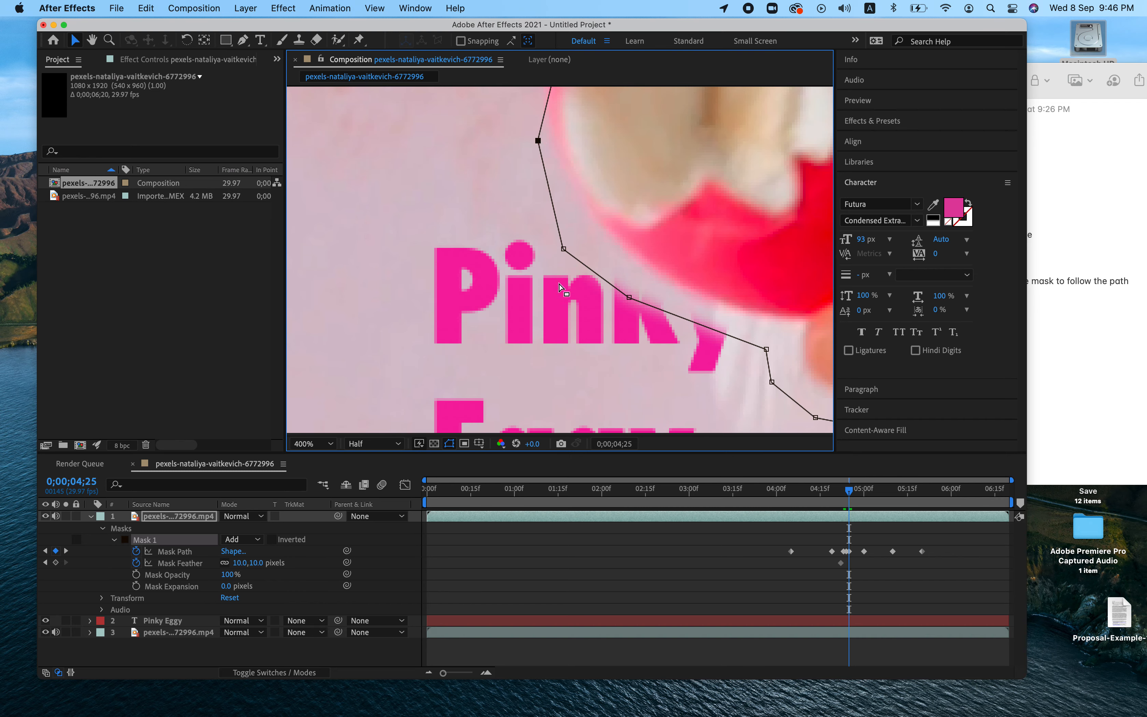
left_click_drag(563, 247, 583, 229)
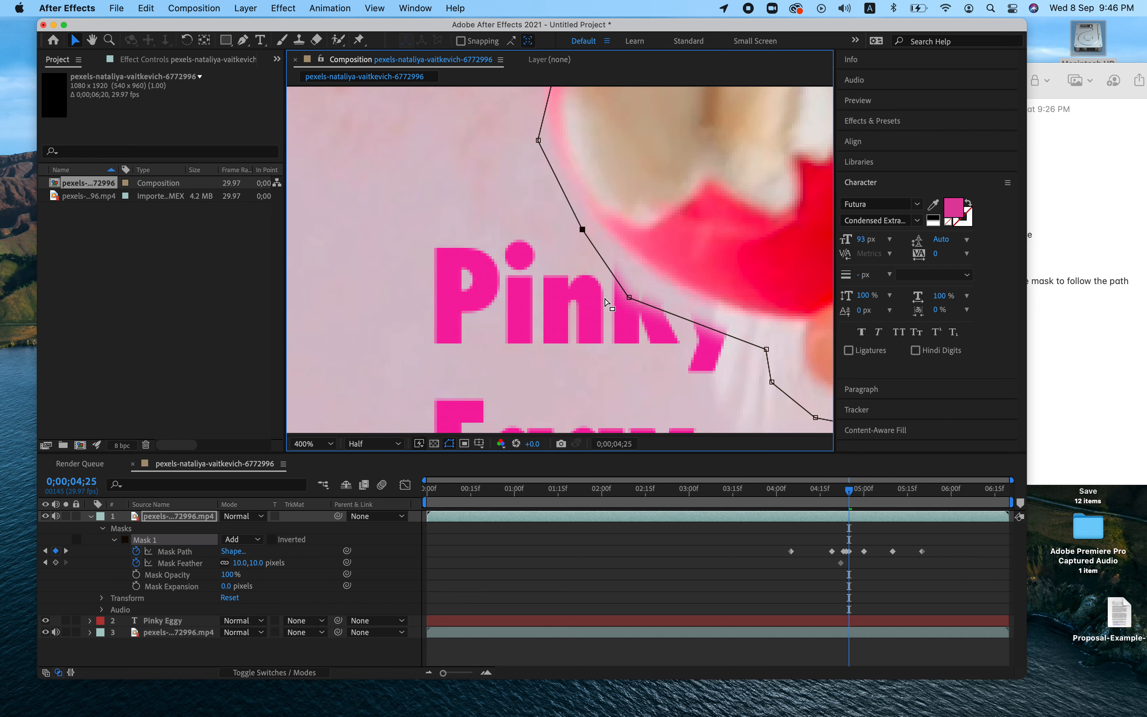
left_click_drag(629, 298, 643, 283)
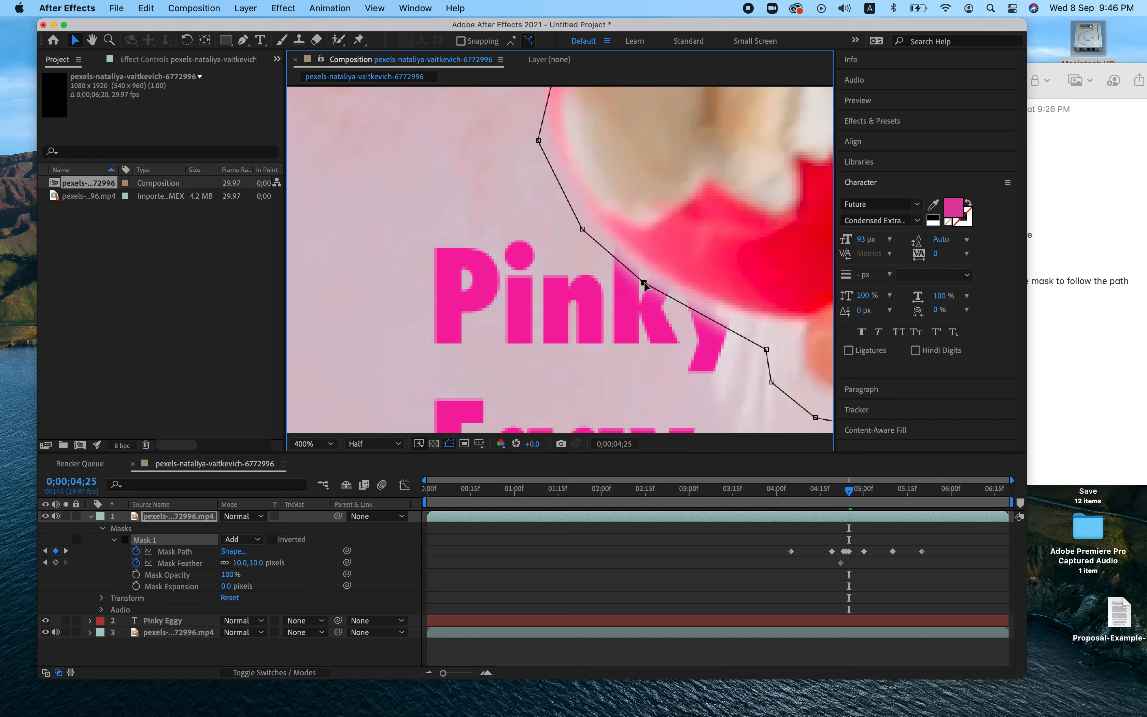
left_click_drag(767, 350, 774, 337)
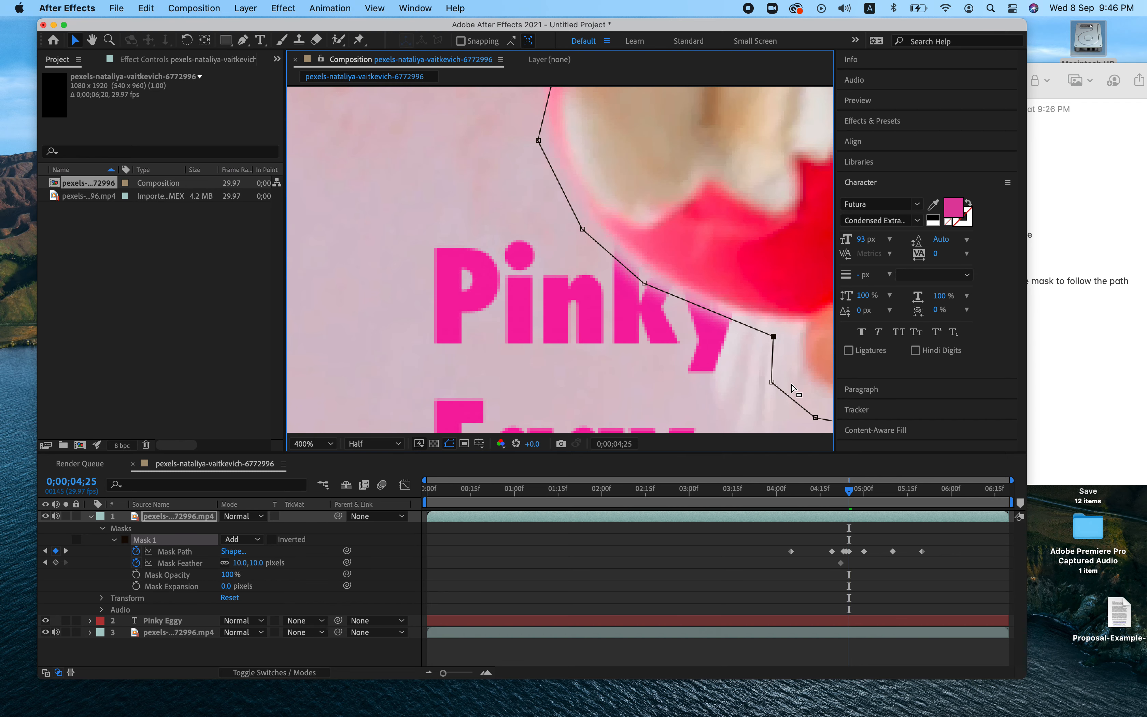
At 0;00;04;25, refit the mask points under the thumb and along the egg's left side to the hand and egg.
left_click_drag(772, 382, 786, 326)
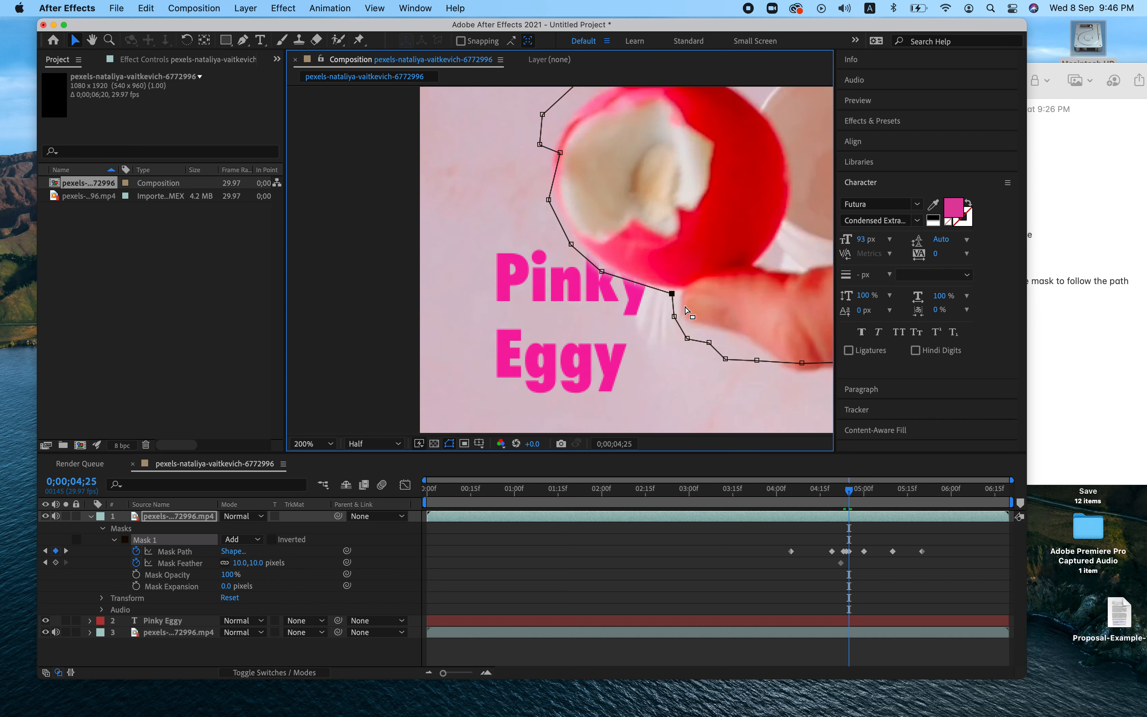
key("comma")
left_click_drag(687, 339, 804, 371)
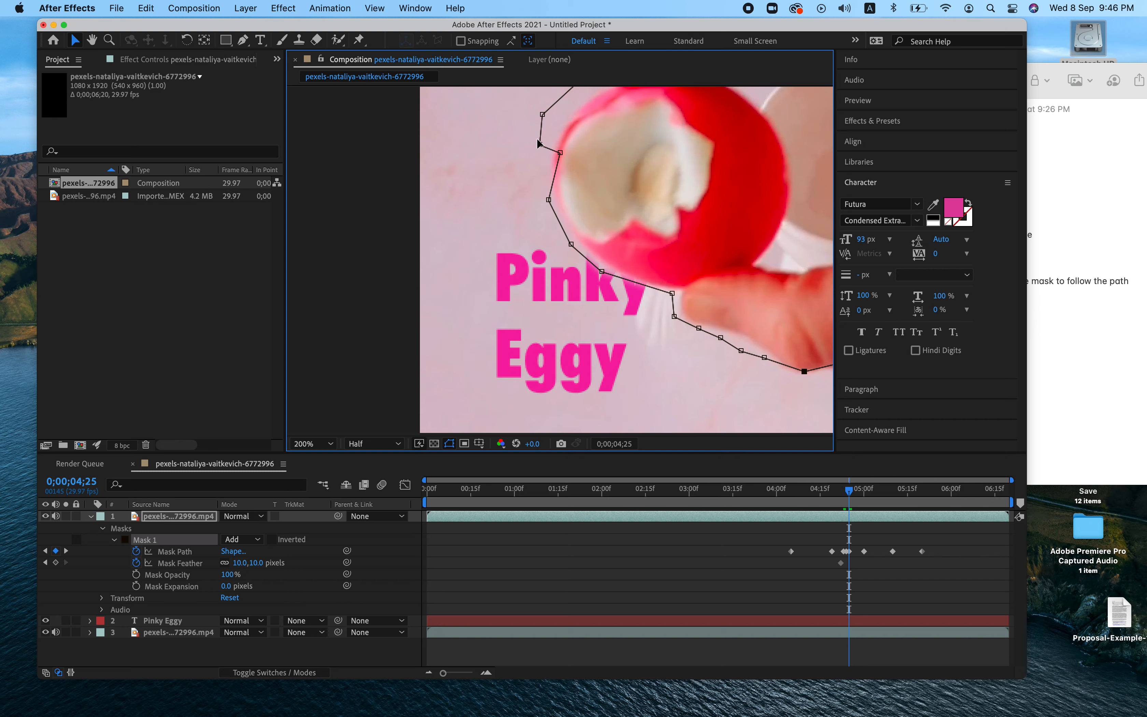
mouse_move(540, 145)
left_mouse_down()
mouse_move(558, 133)
mouse_move(547, 157)
left_mouse_up()
left_click_drag(572, 245, 549, 238)
key("space")
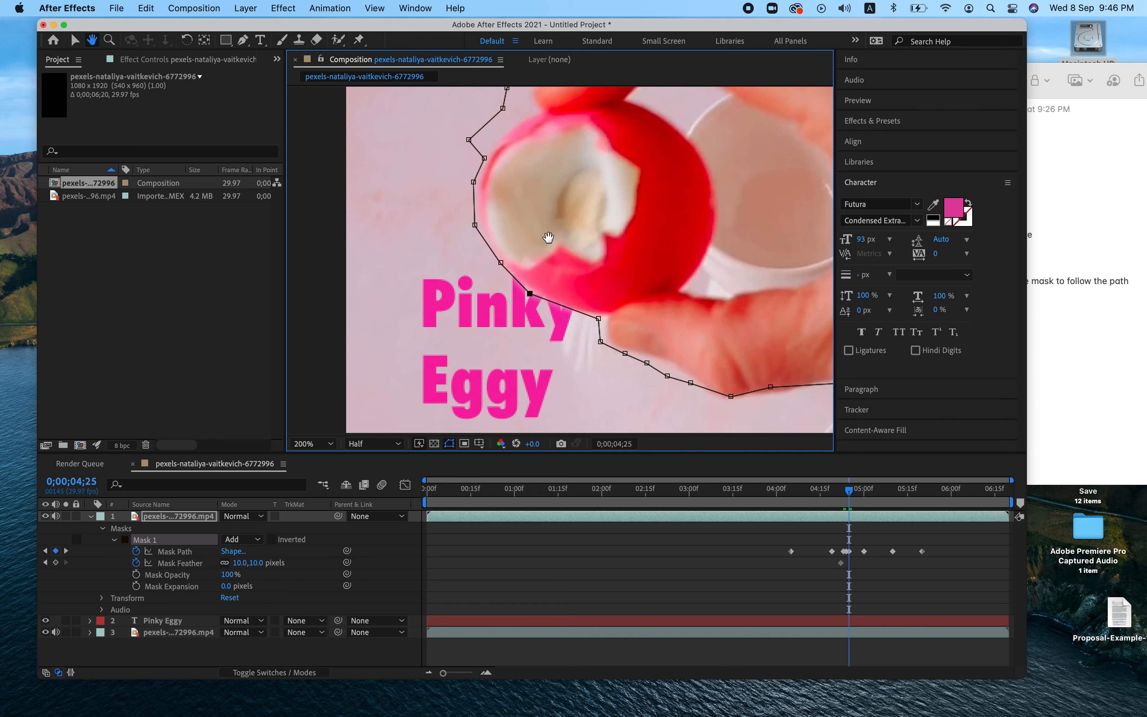
Check the text and mask at 0;00;04;29 and 0;00;04;27, and consult the Notes checklist.
left_click(862, 492)
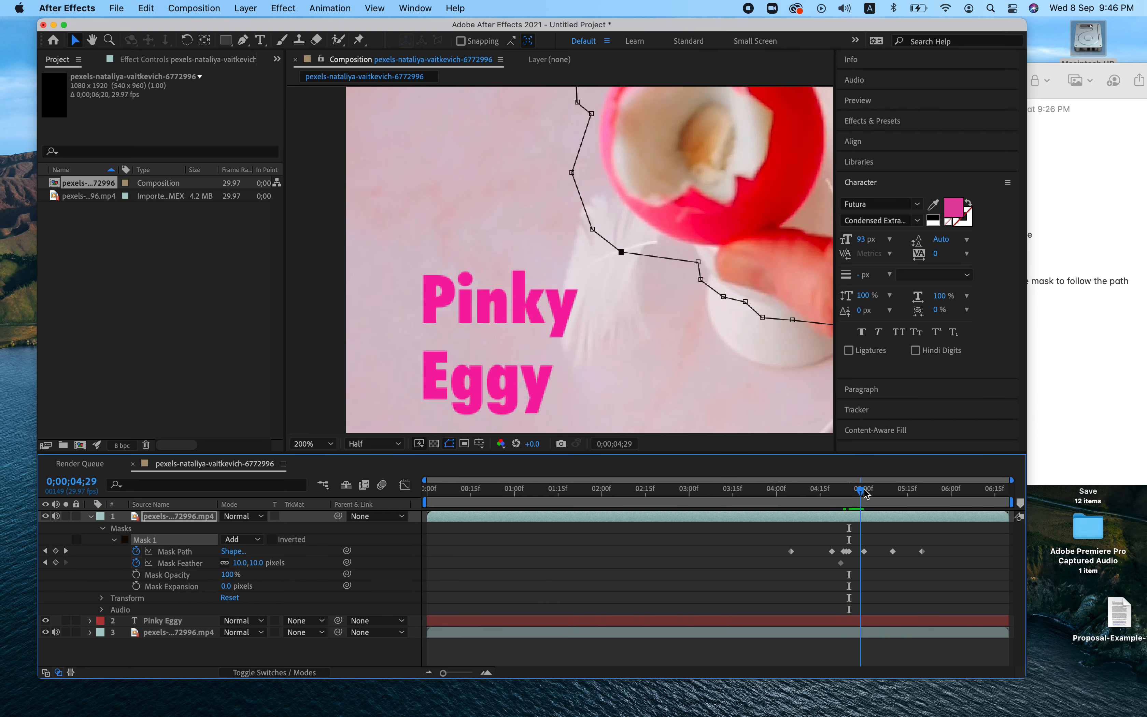
mouse_move(864, 493)
left_mouse_down()
mouse_move(846, 493)
mouse_move(859, 492)
left_mouse_up()
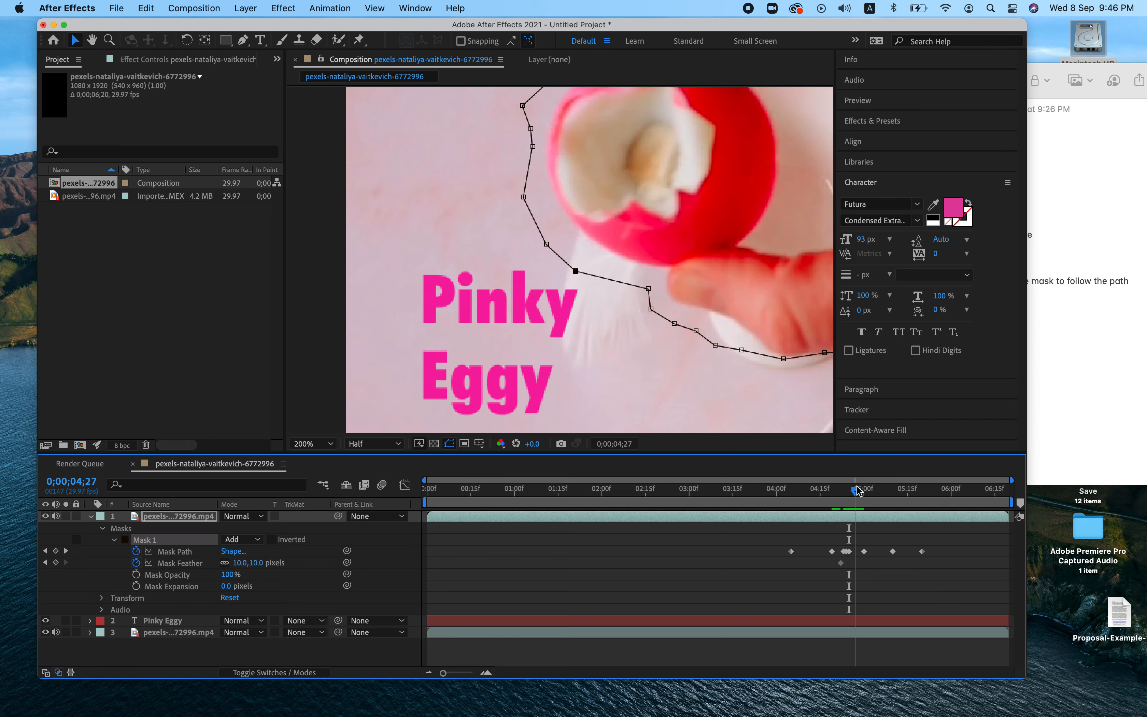
left_click(1060, 387)
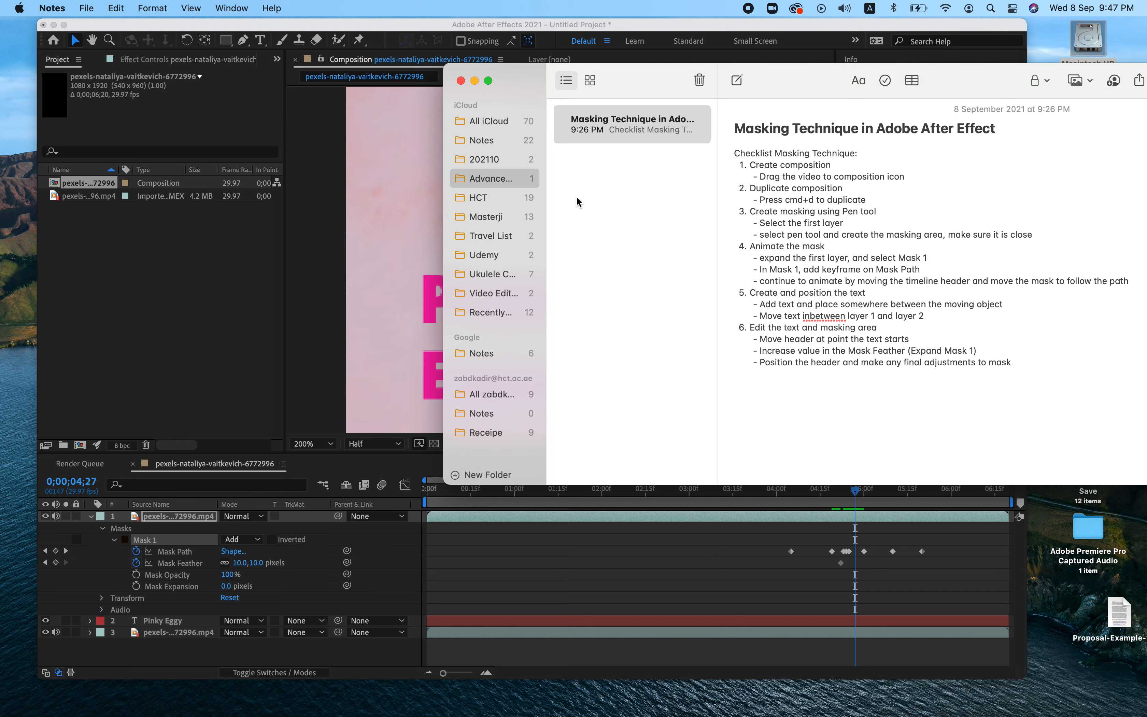
Return to After Effects, fit the composition in the viewer, and preview the animation from the first frame to 0;00;06;01.
left_click(405, 199)
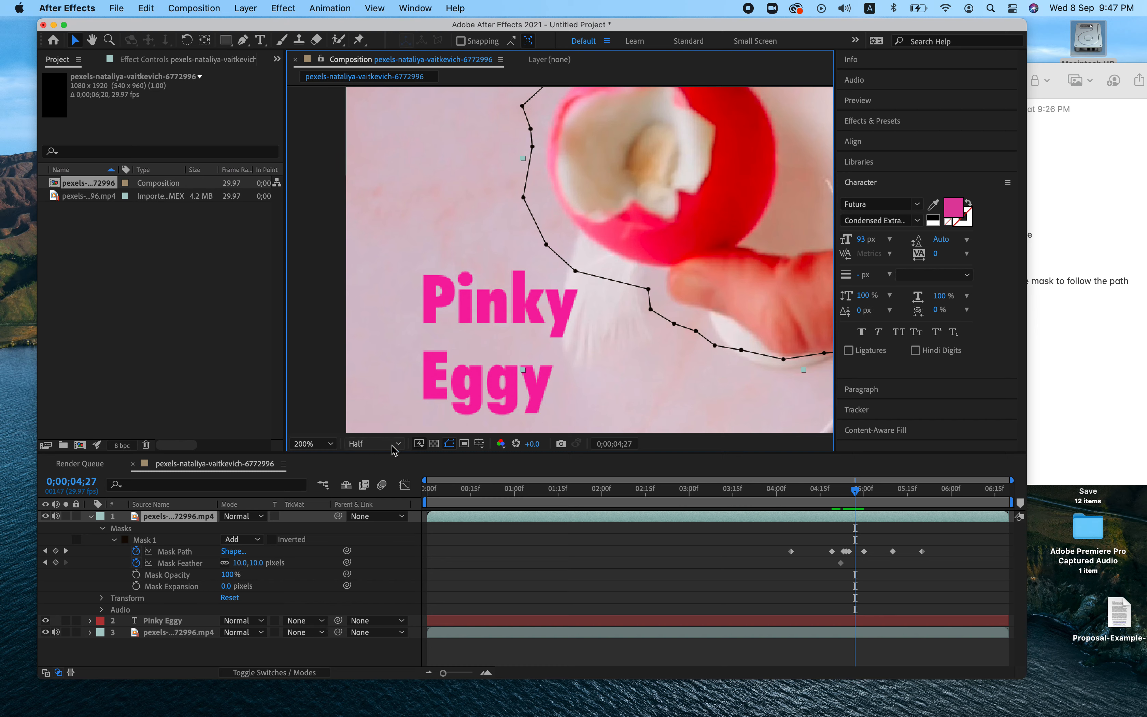
left_click(313, 443)
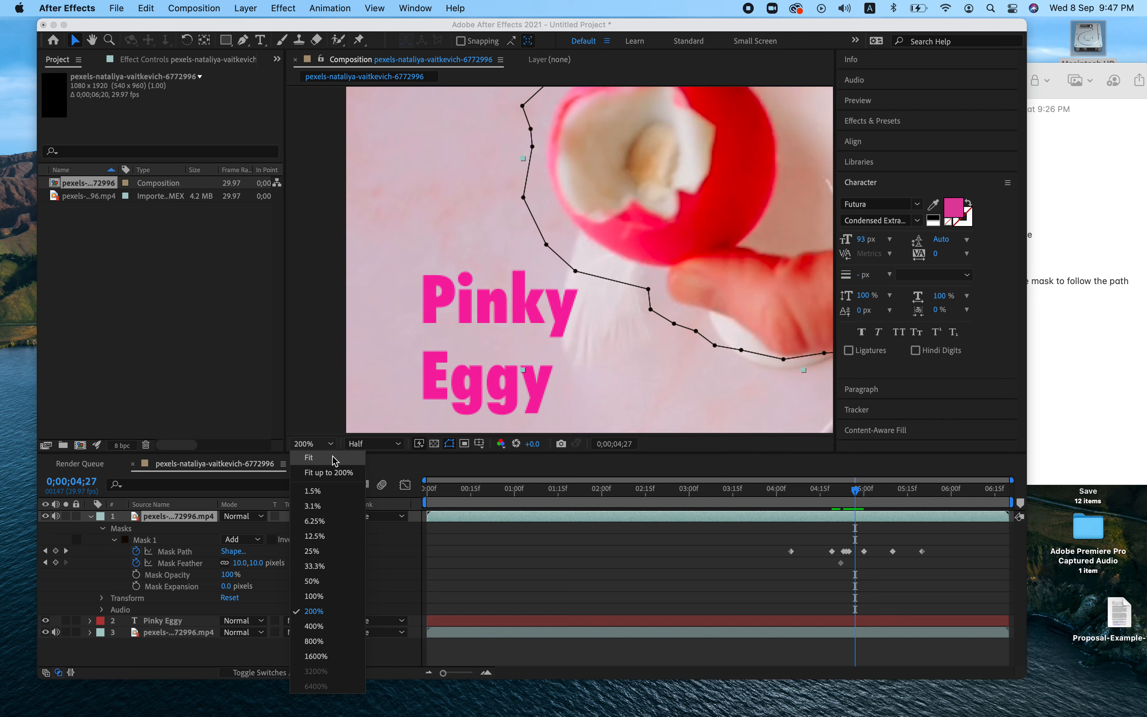
left_click(335, 458)
left_click(791, 186)
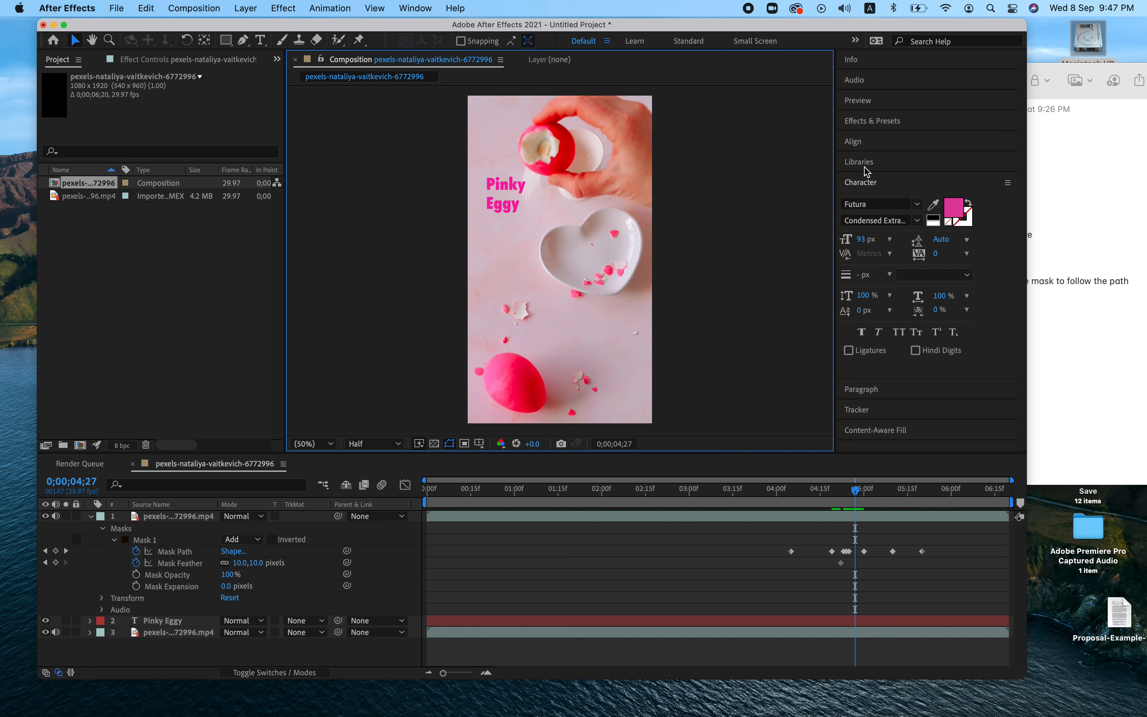
left_click(858, 101)
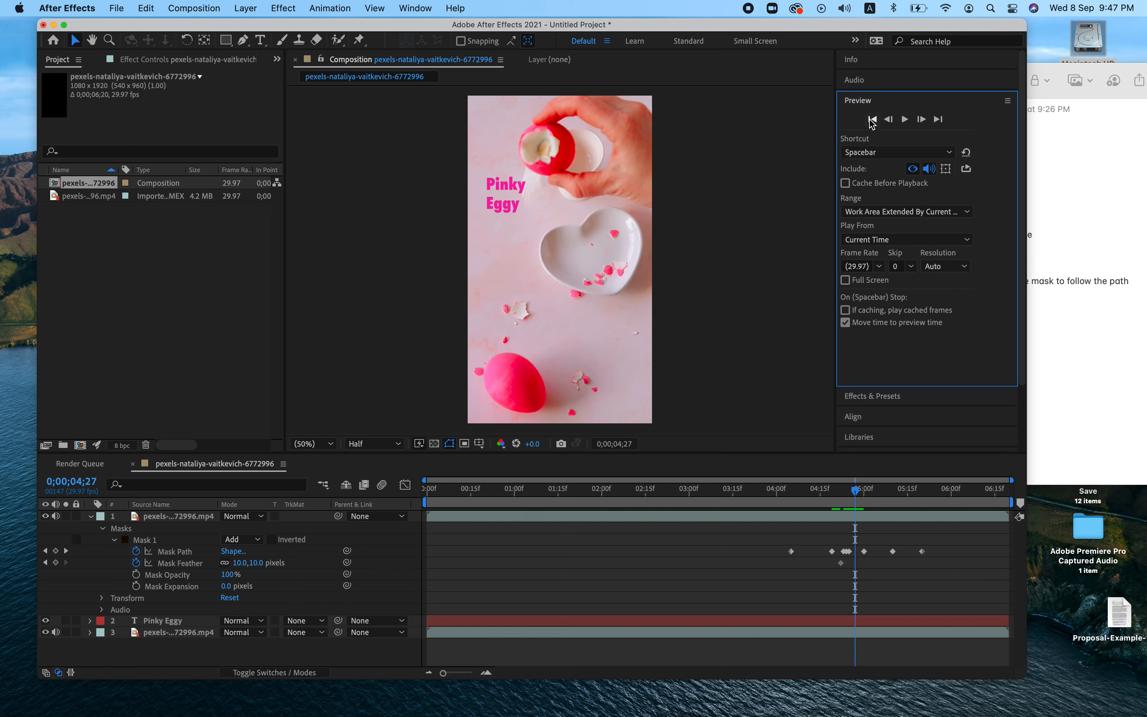
left_click(873, 120)
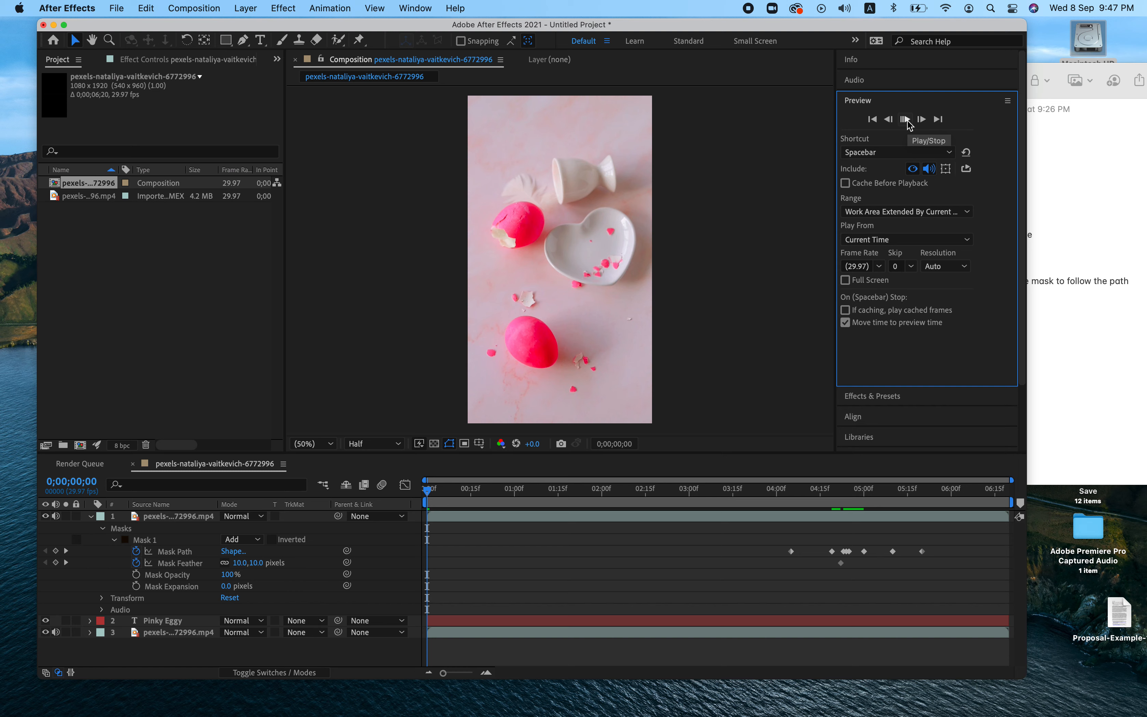
left_click(907, 122)
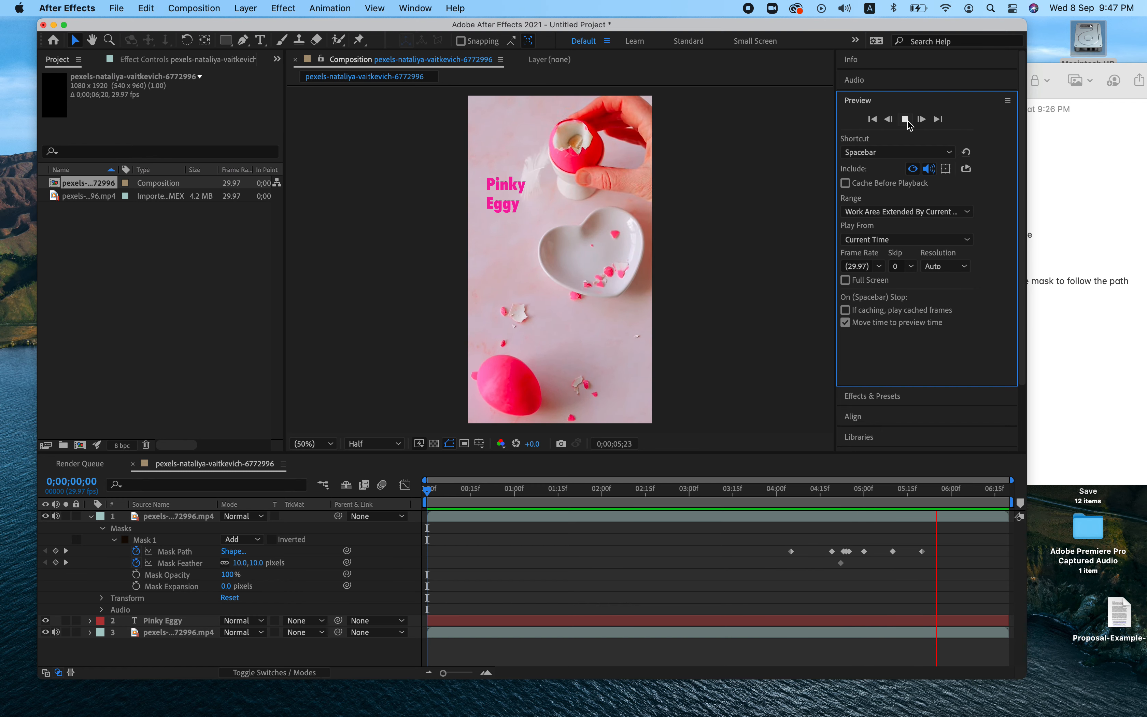
left_click(906, 121)
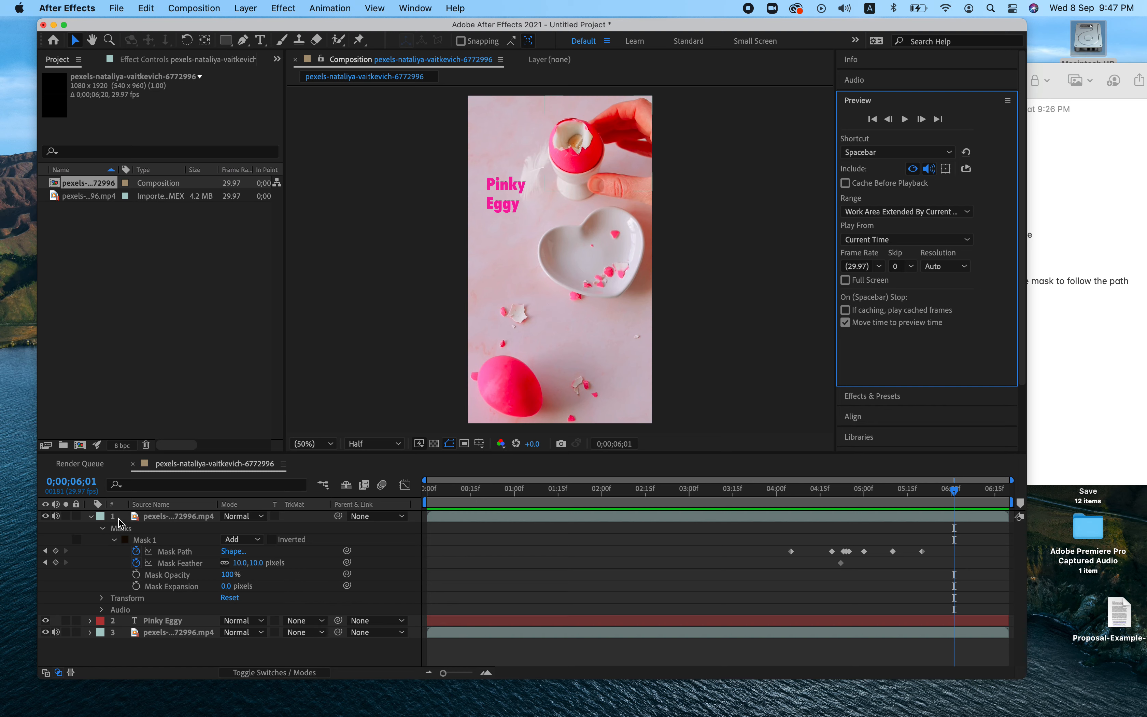
Collapse the masked top video layer and activate the Type tool.
left_click(91, 518)
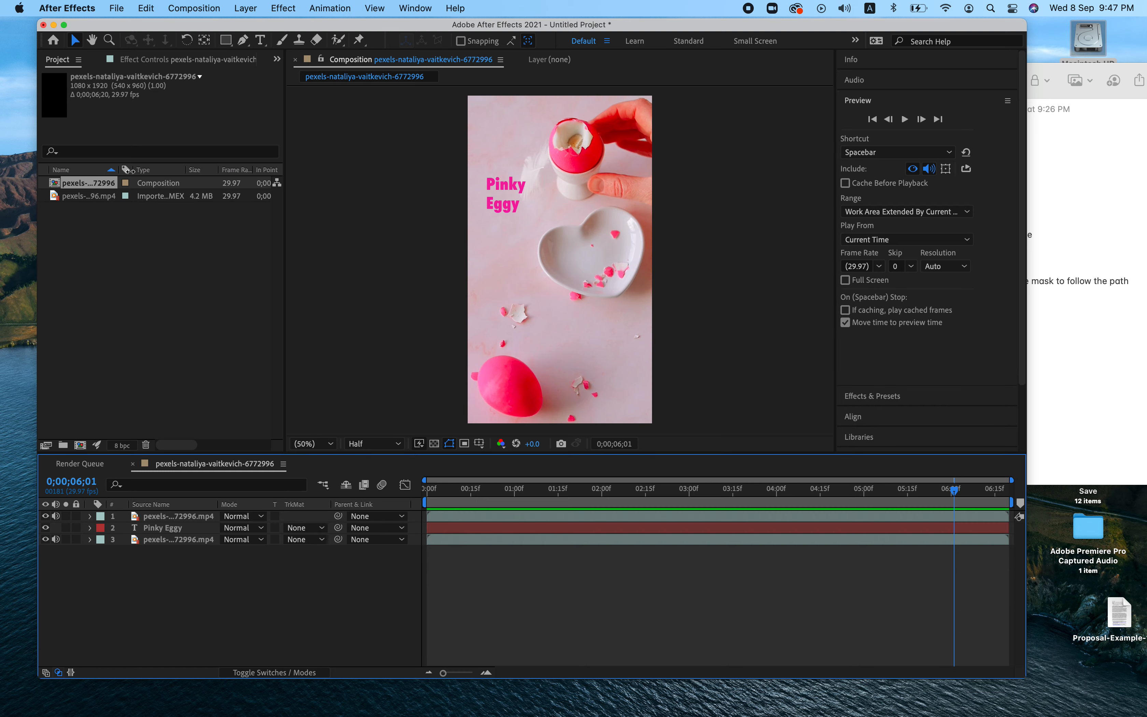
left_click(260, 41)
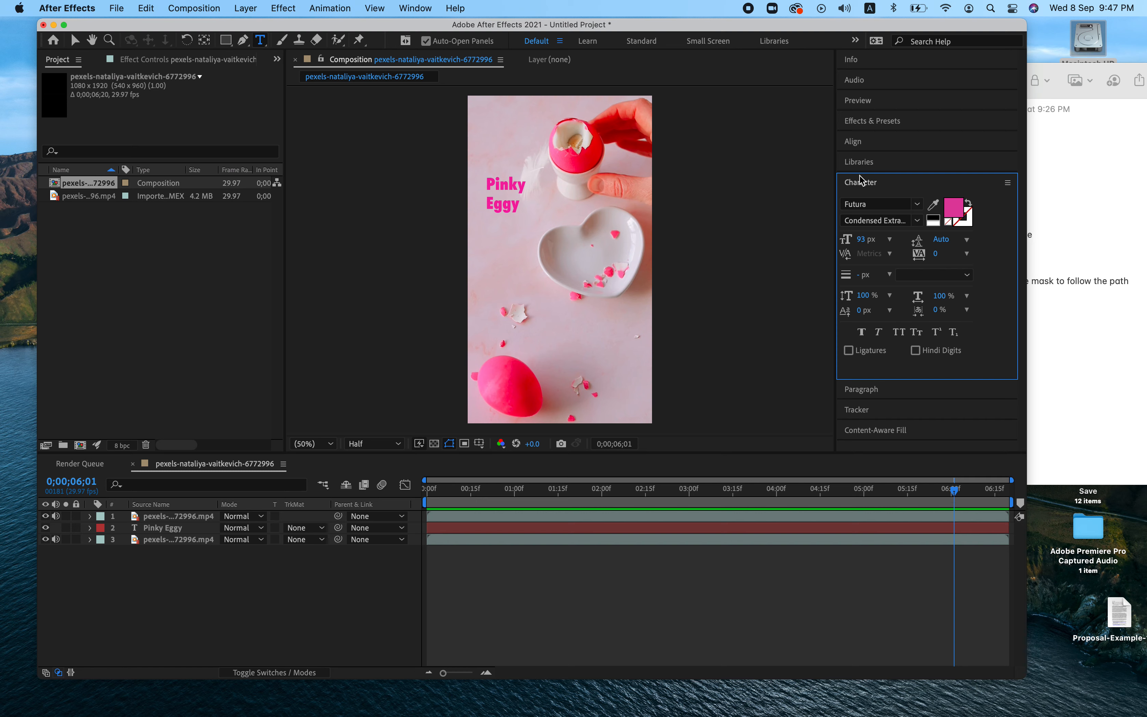
At the first frame, add the text "Humty Dumpty" between the cracked egg and the lower egg.
left_click(853, 122)
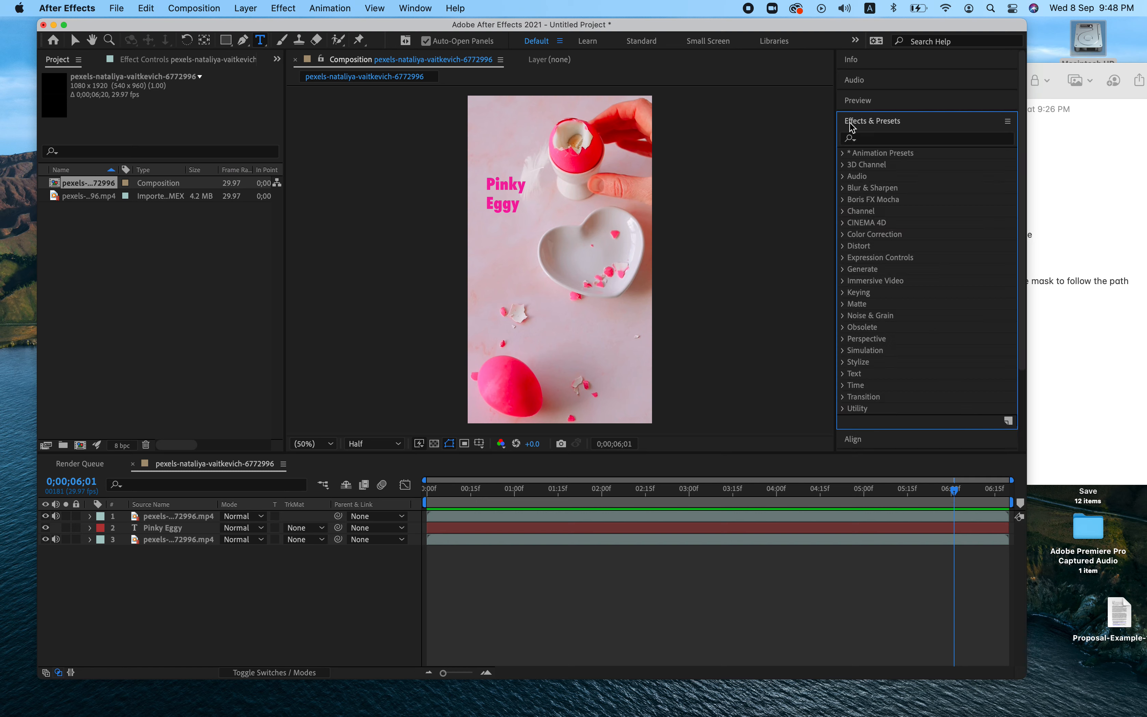
left_click(856, 101)
left_click(872, 120)
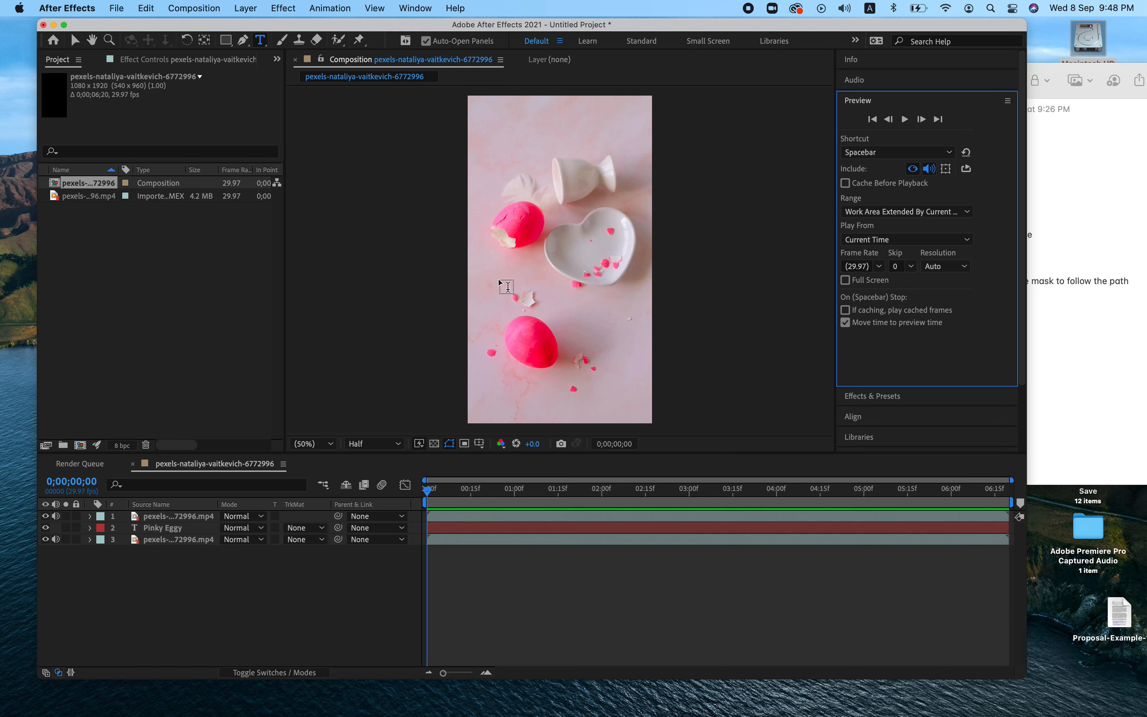
left_click(493, 286)
type("Humty")
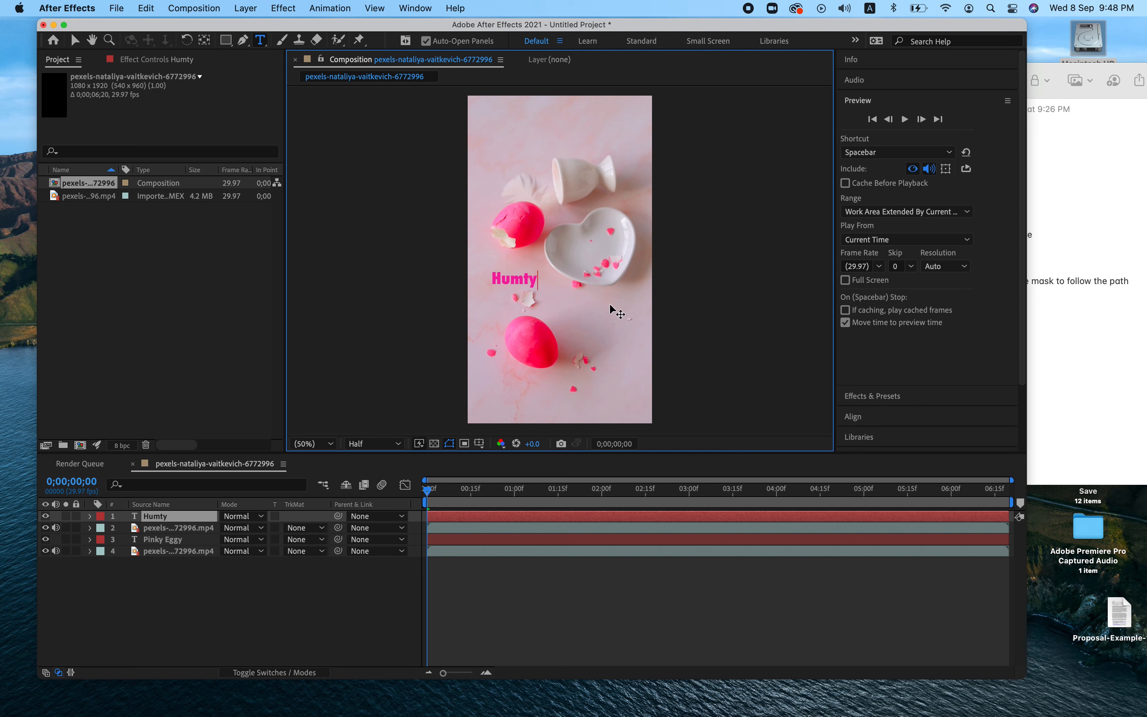
type(" Dumpty")
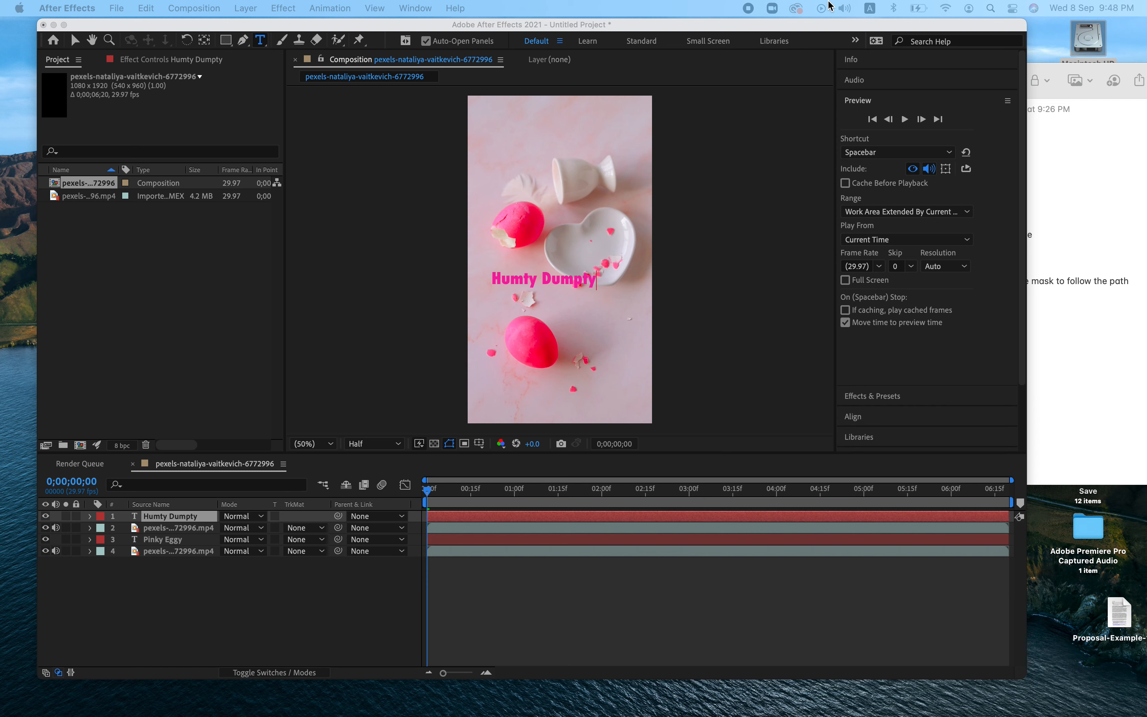
Correct the first word of the new text to "Humpty" and add a second line reading "Presents".
left_click(584, 268)
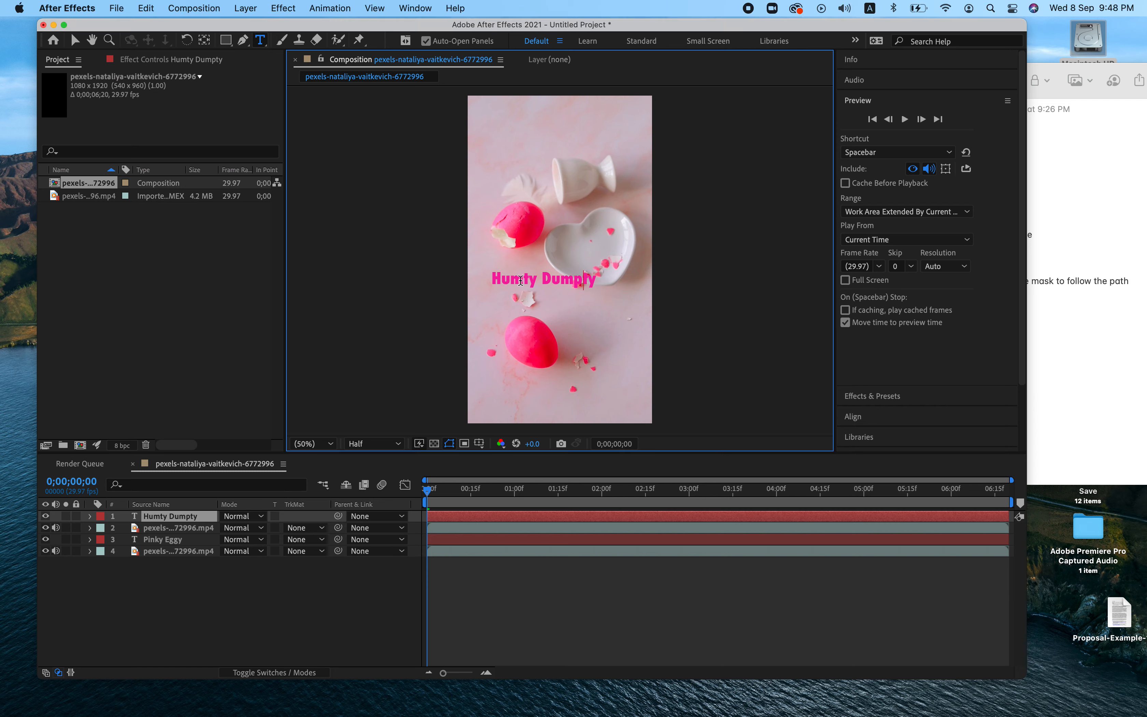
left_click(522, 279)
type("pty ")
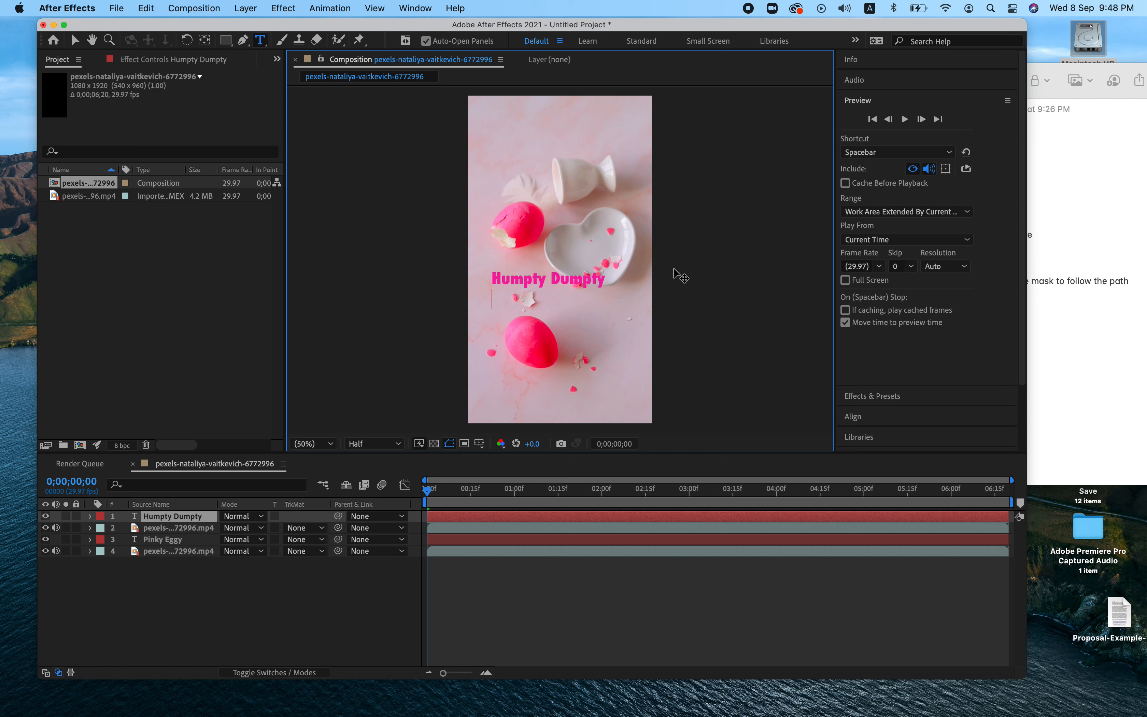
type("Presenta")
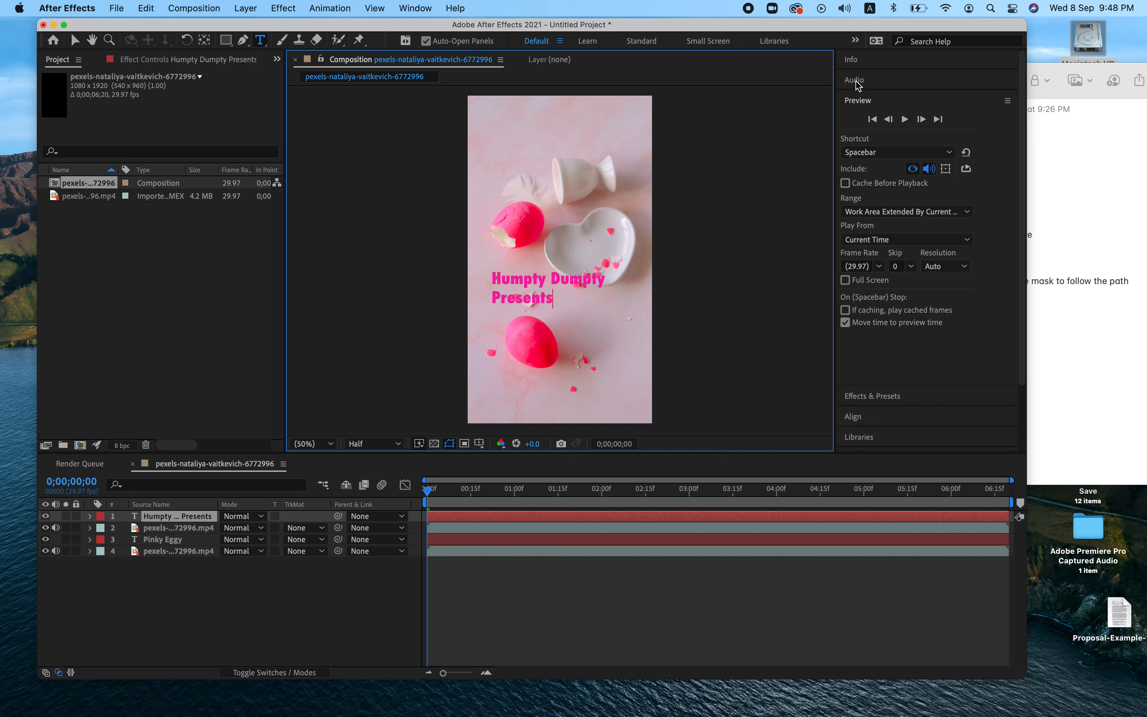
Right-align both lines of the "Humpty Dumpty Presents" text and move it back into the frame above the lower egg.
left_click(858, 101)
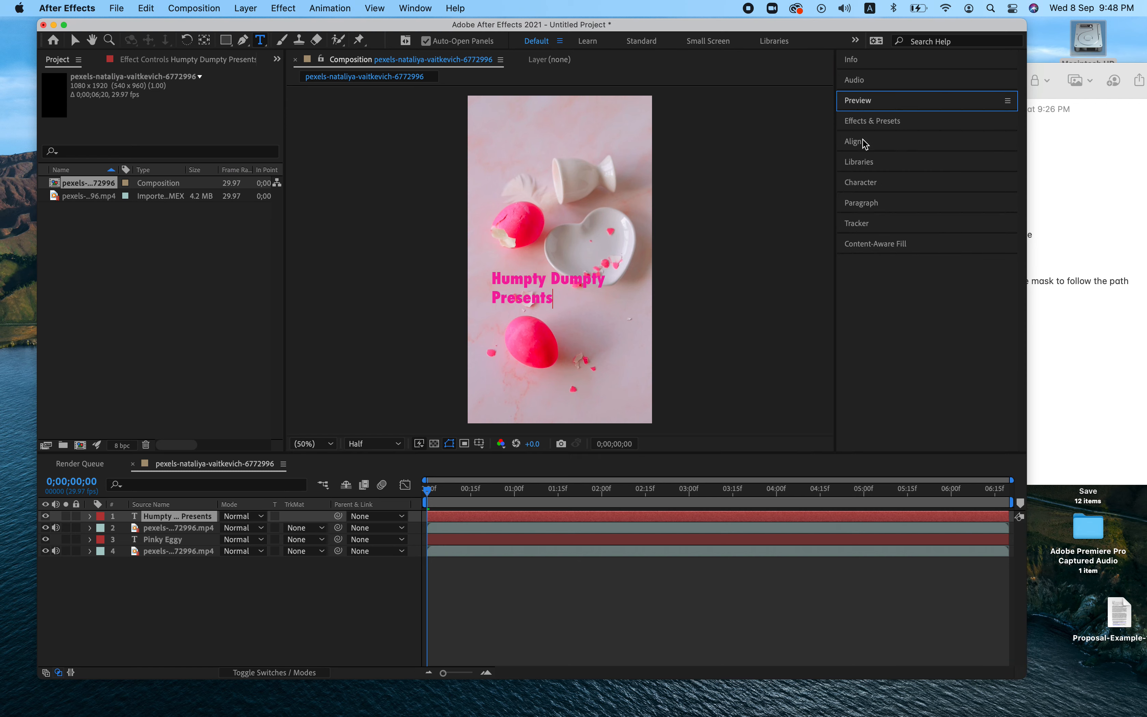
left_click(864, 205)
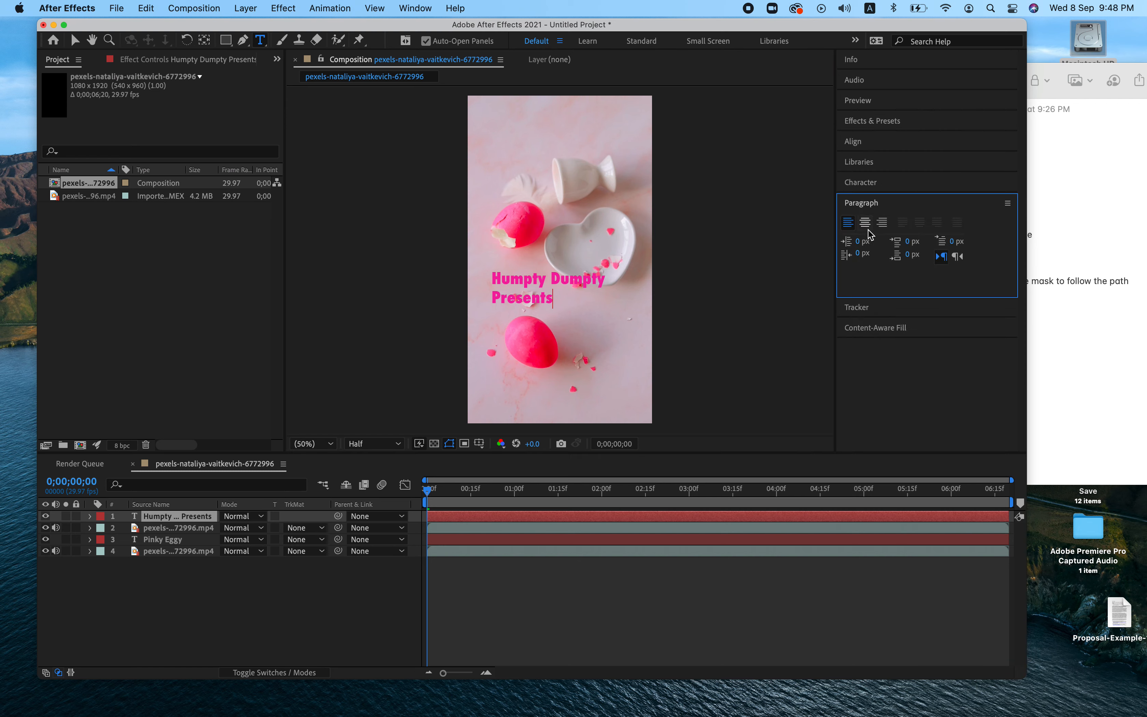
left_click(882, 222)
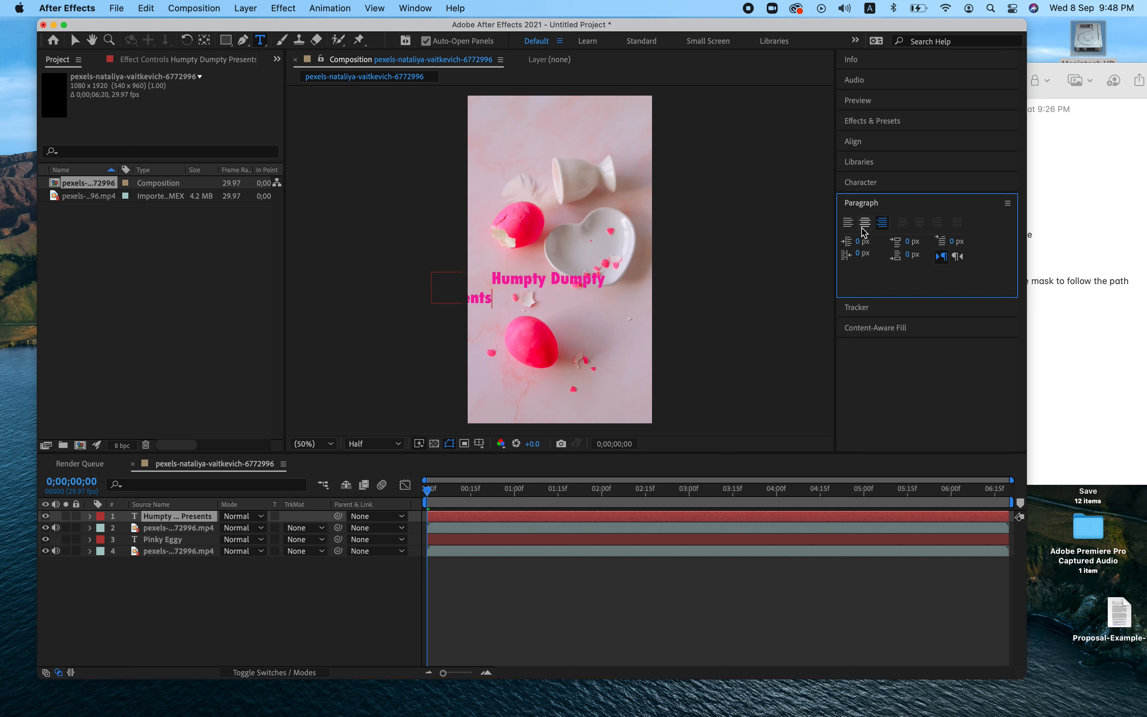
left_click(580, 278)
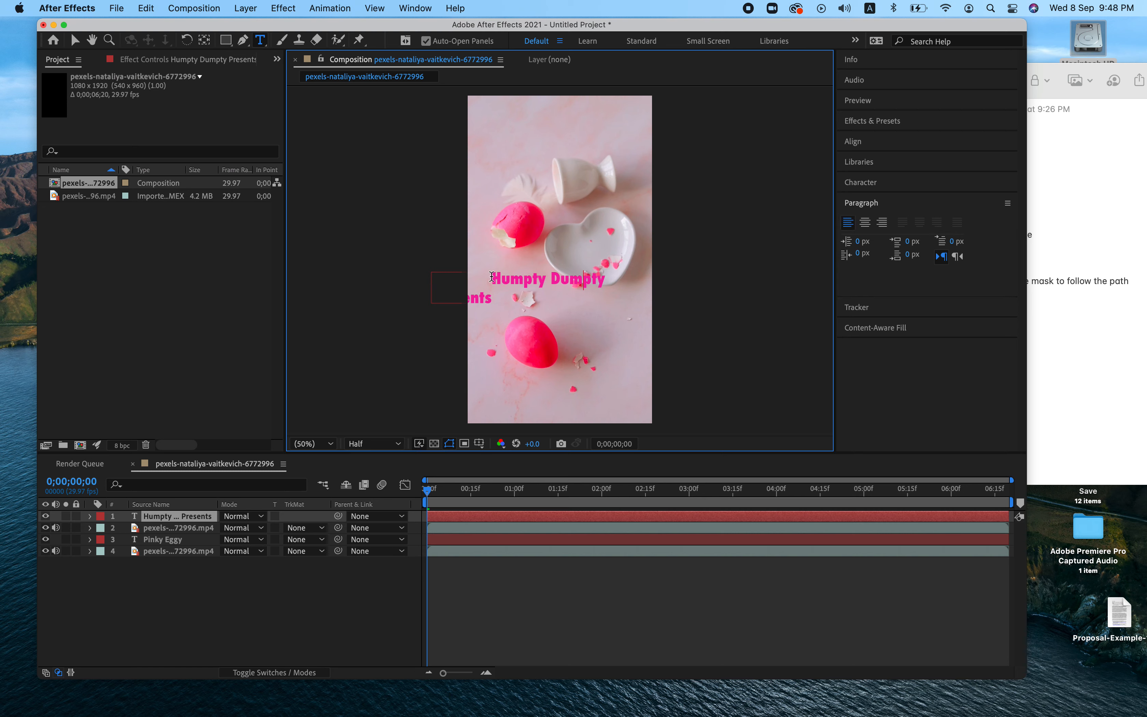
left_click(882, 222)
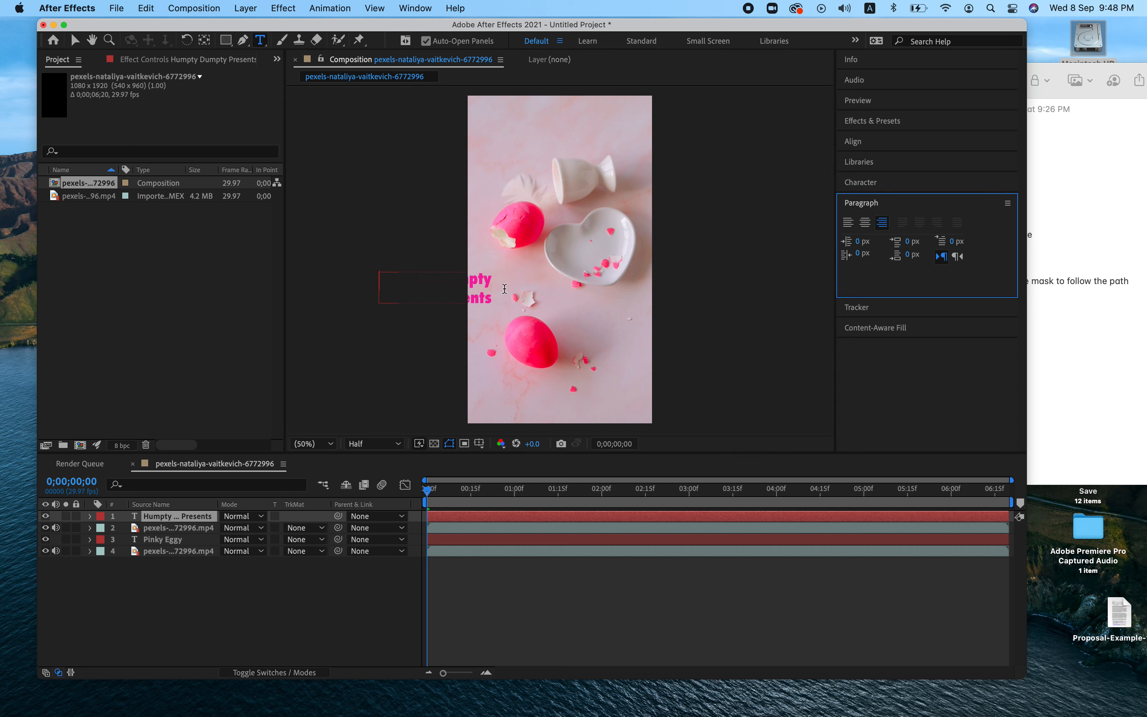
left_click(74, 40)
left_click_drag(476, 285, 586, 297)
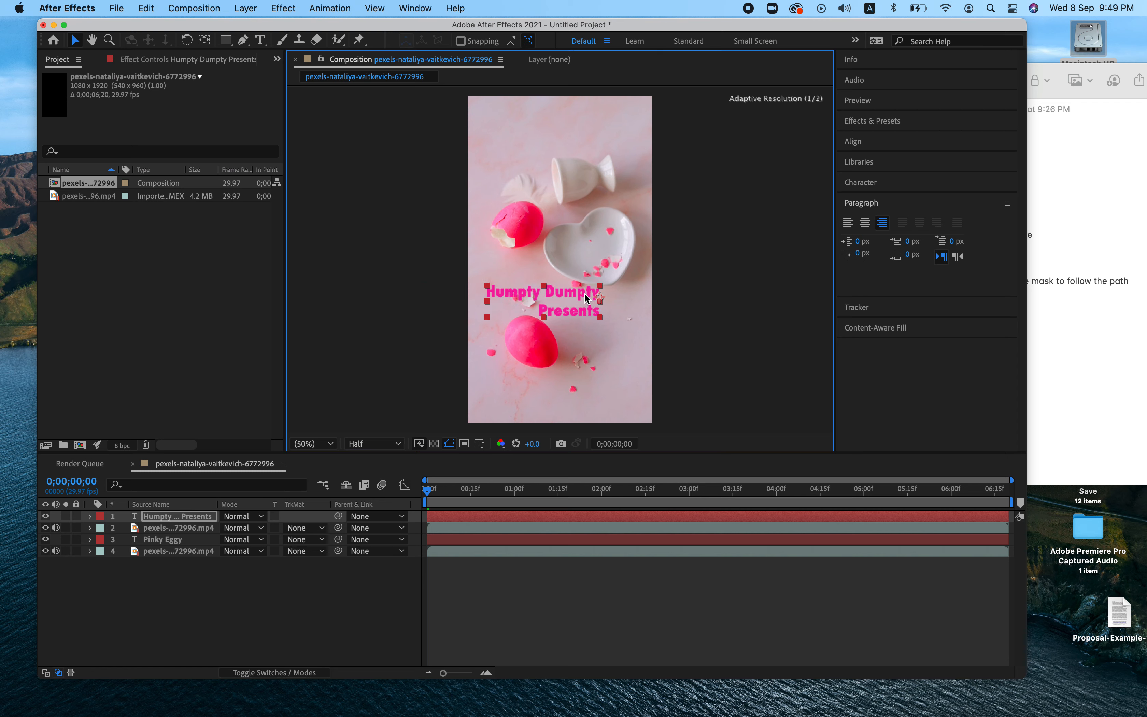
Extend the first line to "Humpty Dumpty Production" and shift the text block toward the frame's right edge.
double_click(586, 294)
left_click(596, 293)
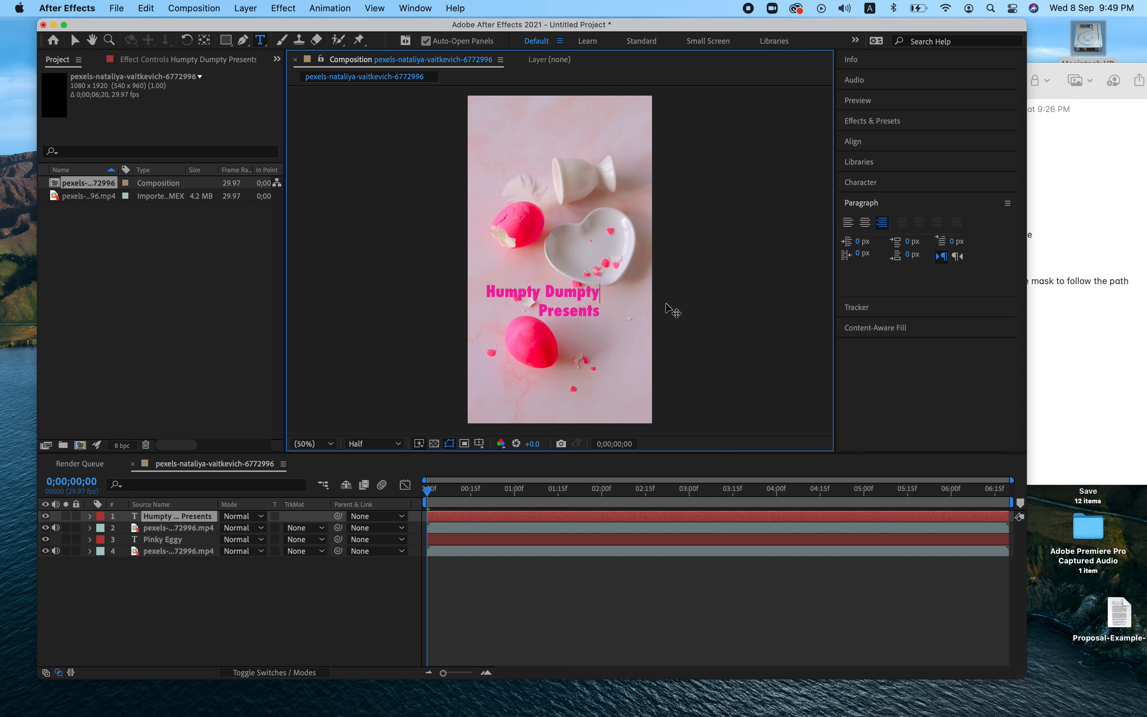
type("P")
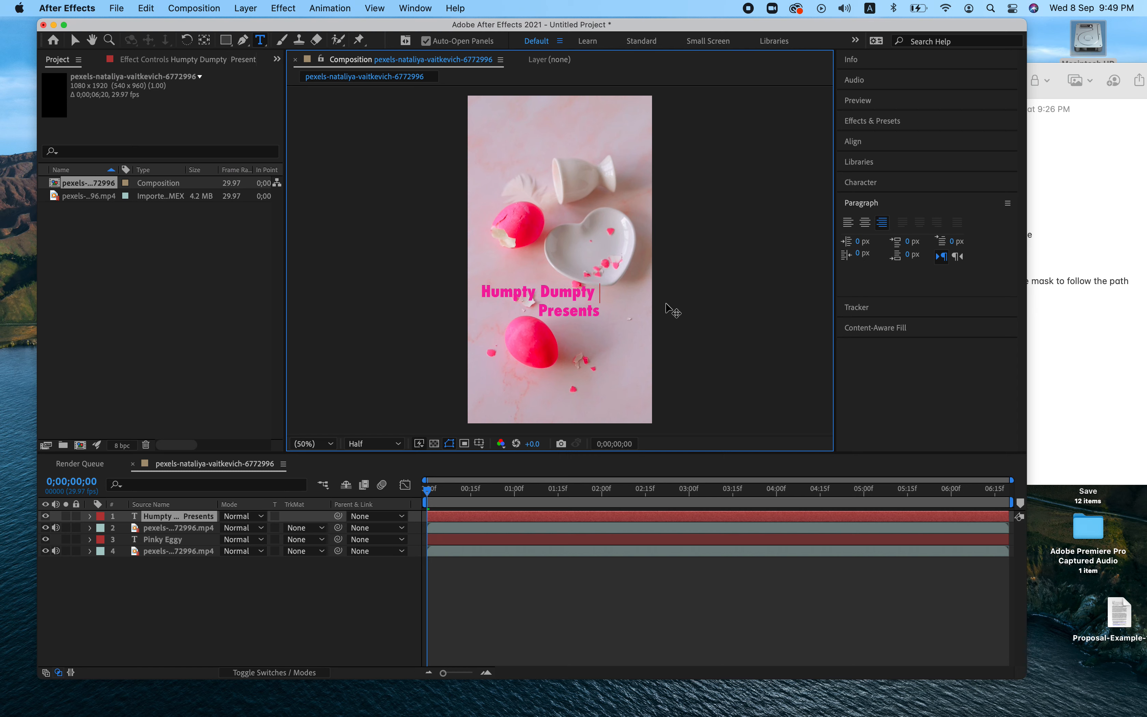
type("roduction")
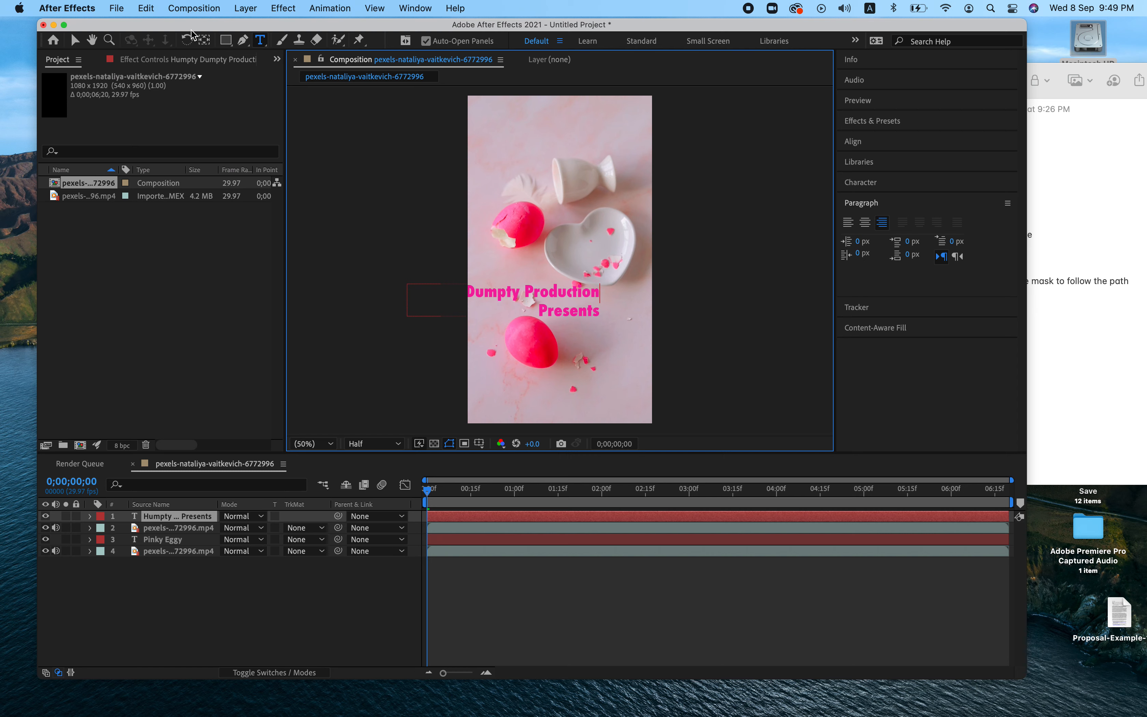
left_click(76, 43)
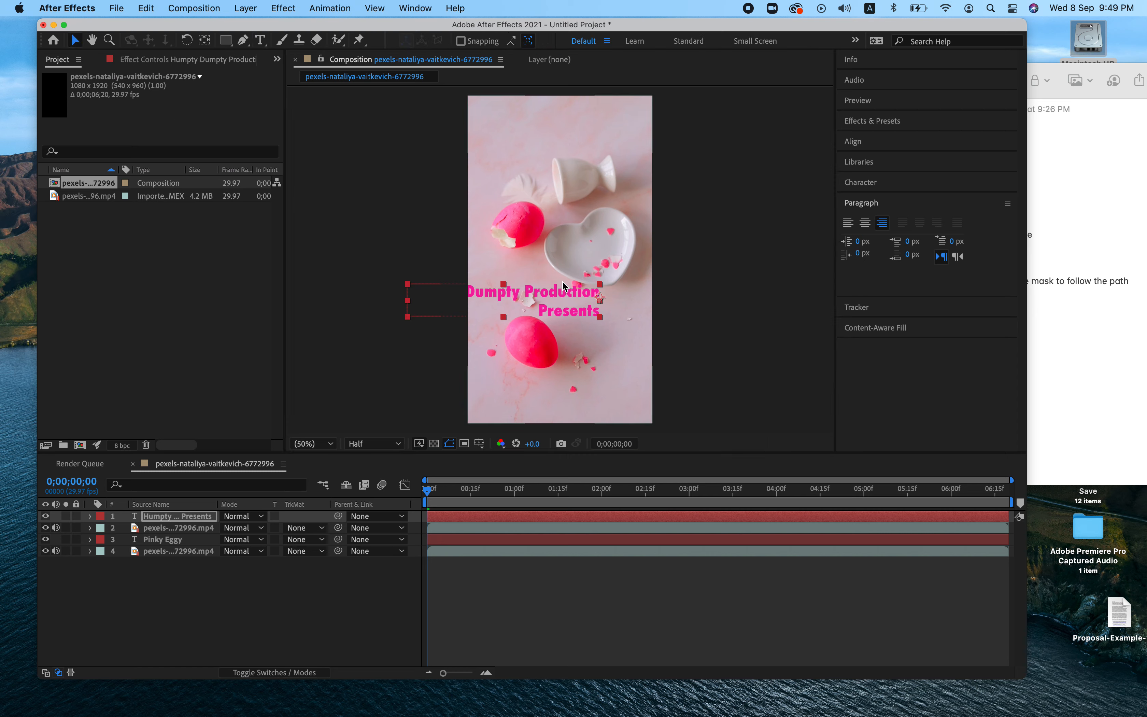
left_click_drag(561, 291, 615, 307)
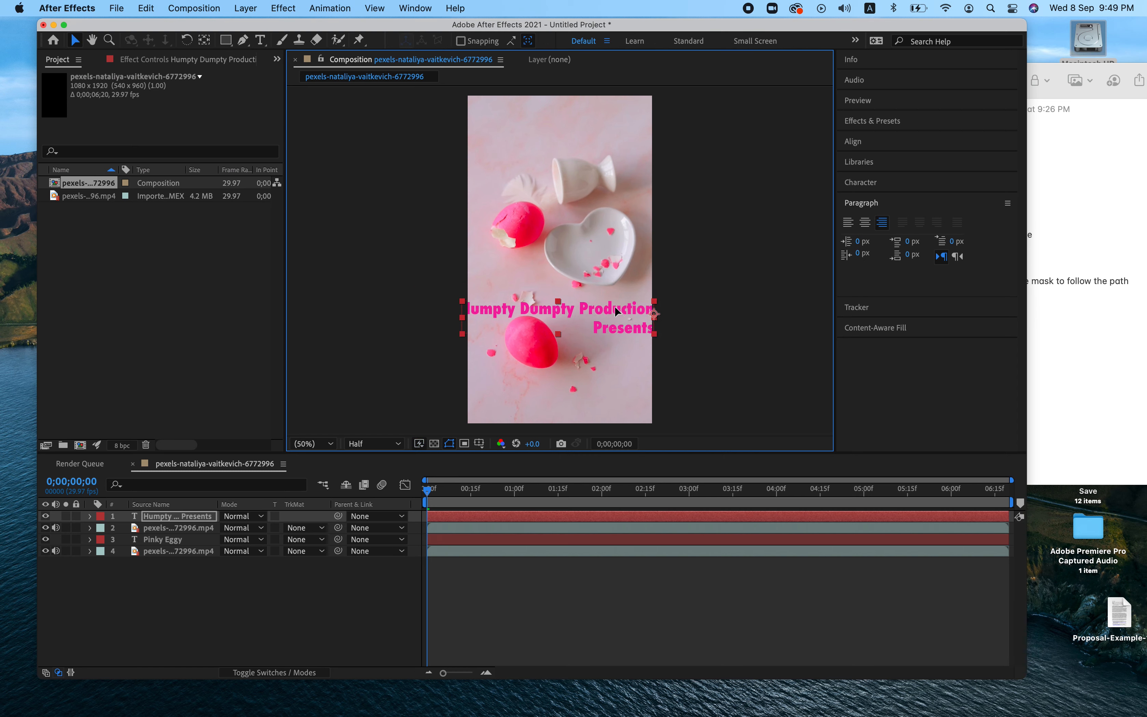
Reduce the production text's font size to 78 px and reposition it fully inside the frame.
left_click(862, 183)
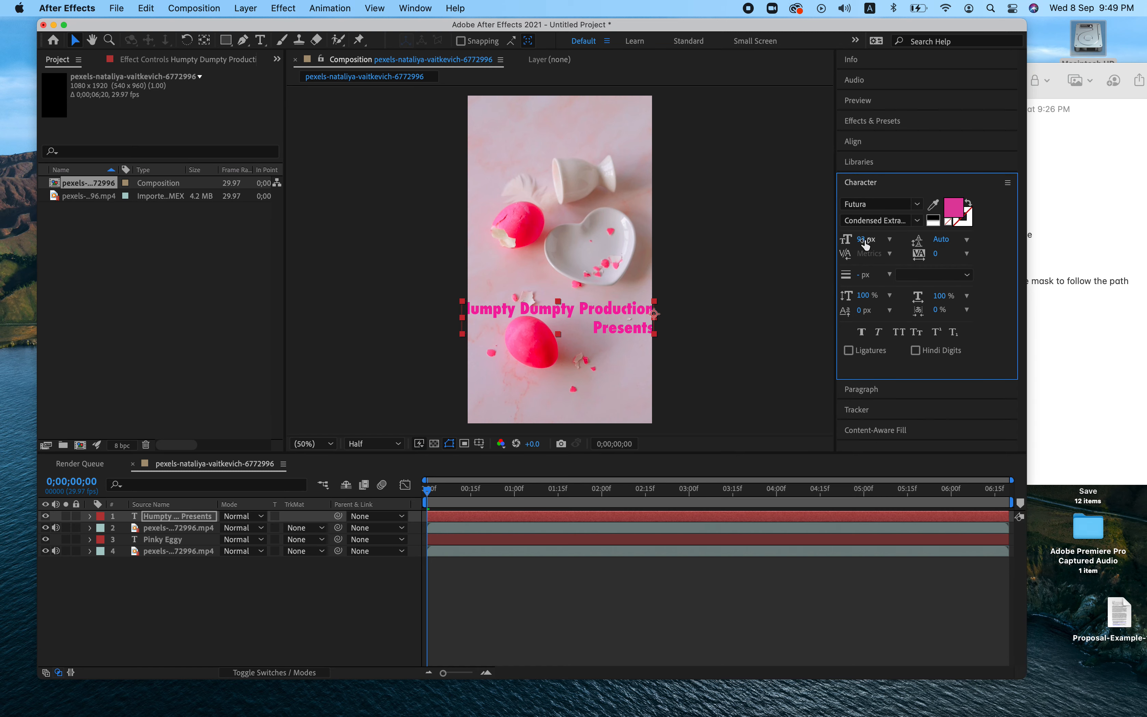
left_click_drag(860, 240, 852, 240)
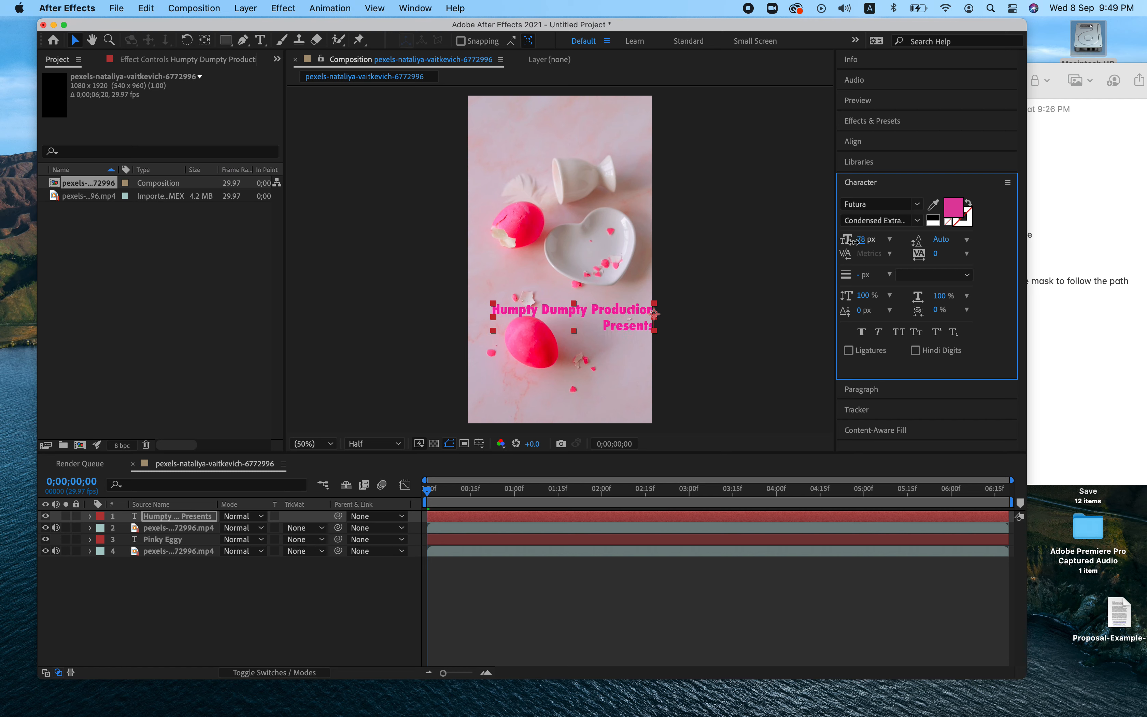
left_click(639, 309)
left_click_drag(639, 308, 623, 303)
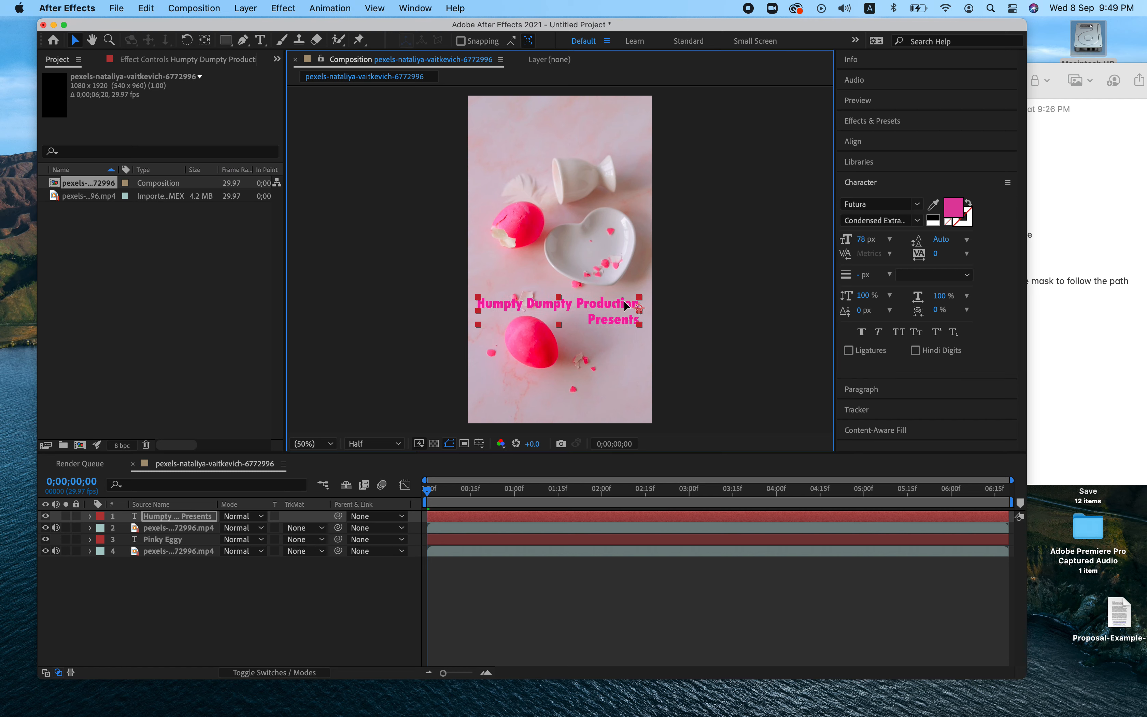
Change the production text's fill color to near-black 030002 and deselect the layer.
left_click(957, 210)
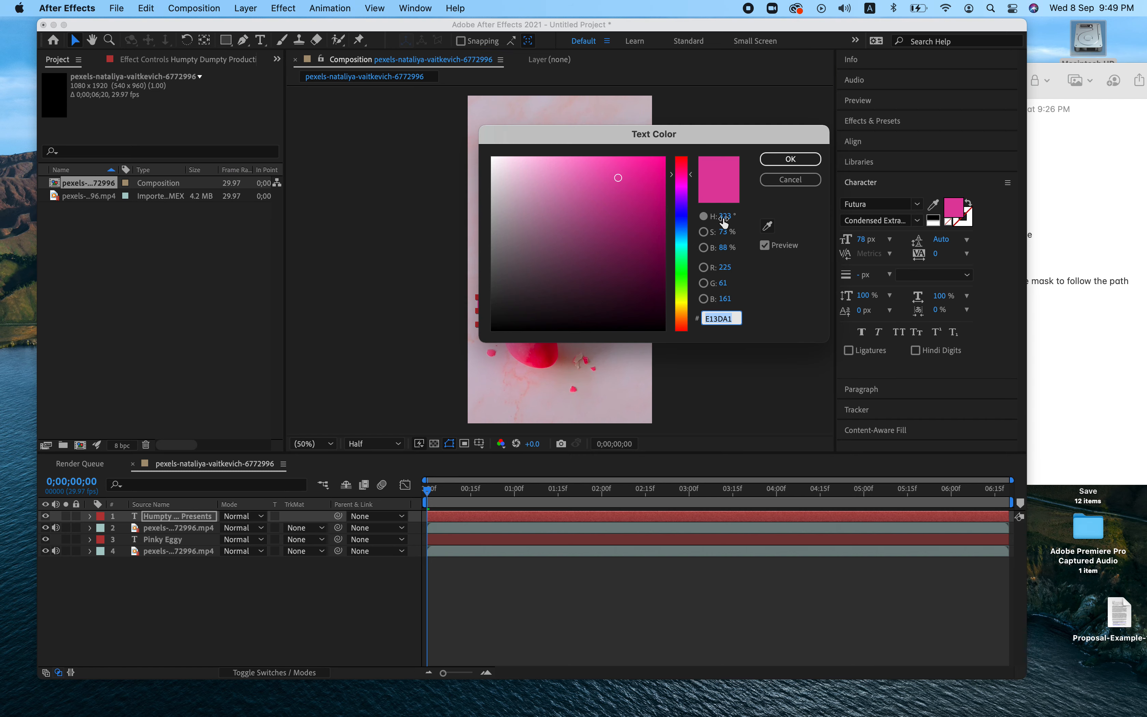
left_click(640, 324)
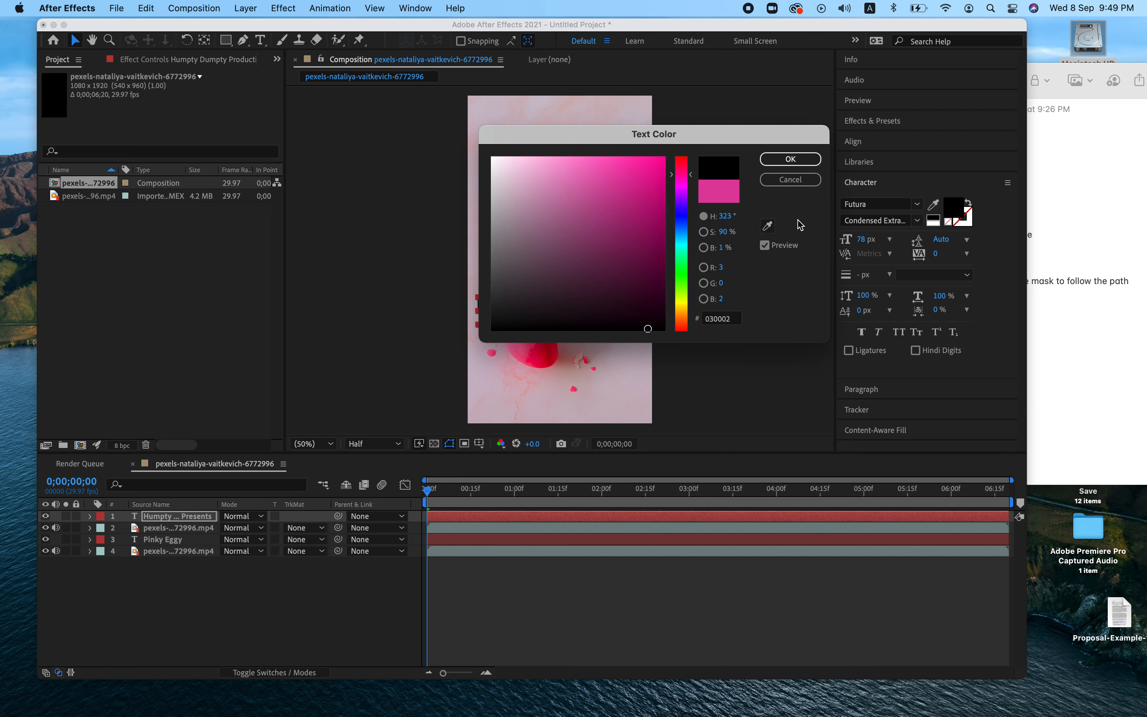
left_click(802, 160)
left_click(701, 336)
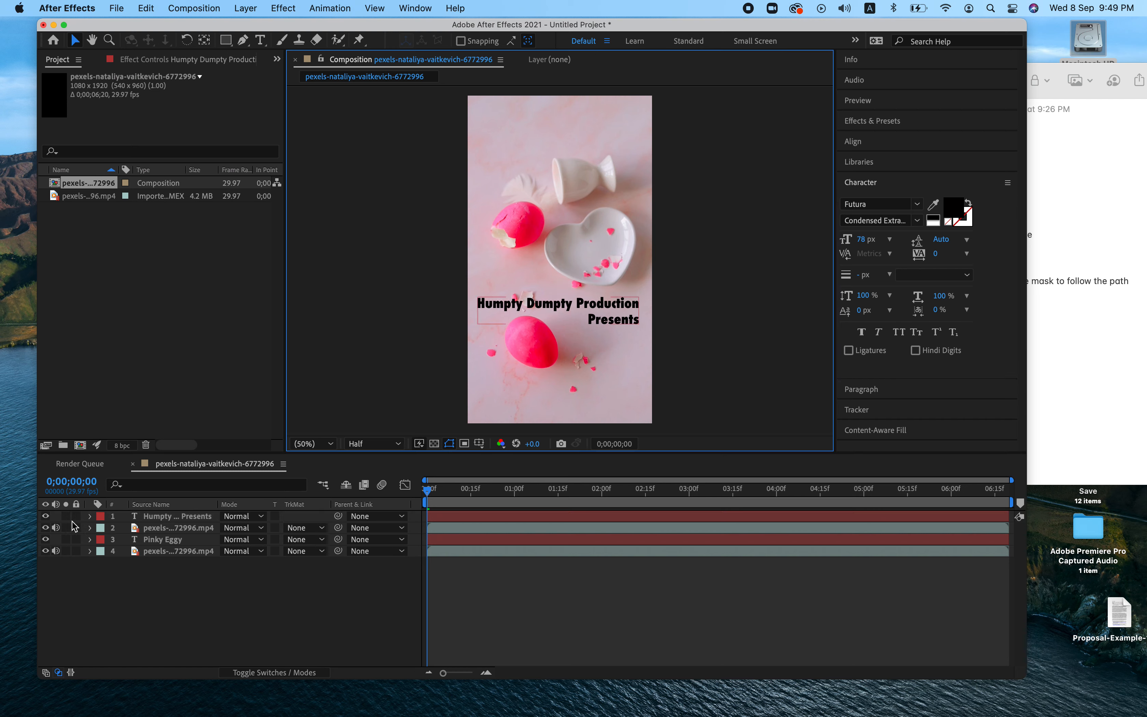
Add an Opacity keyframe of 0% to the production text layer at 0;00;00;00.
left_click(89, 517)
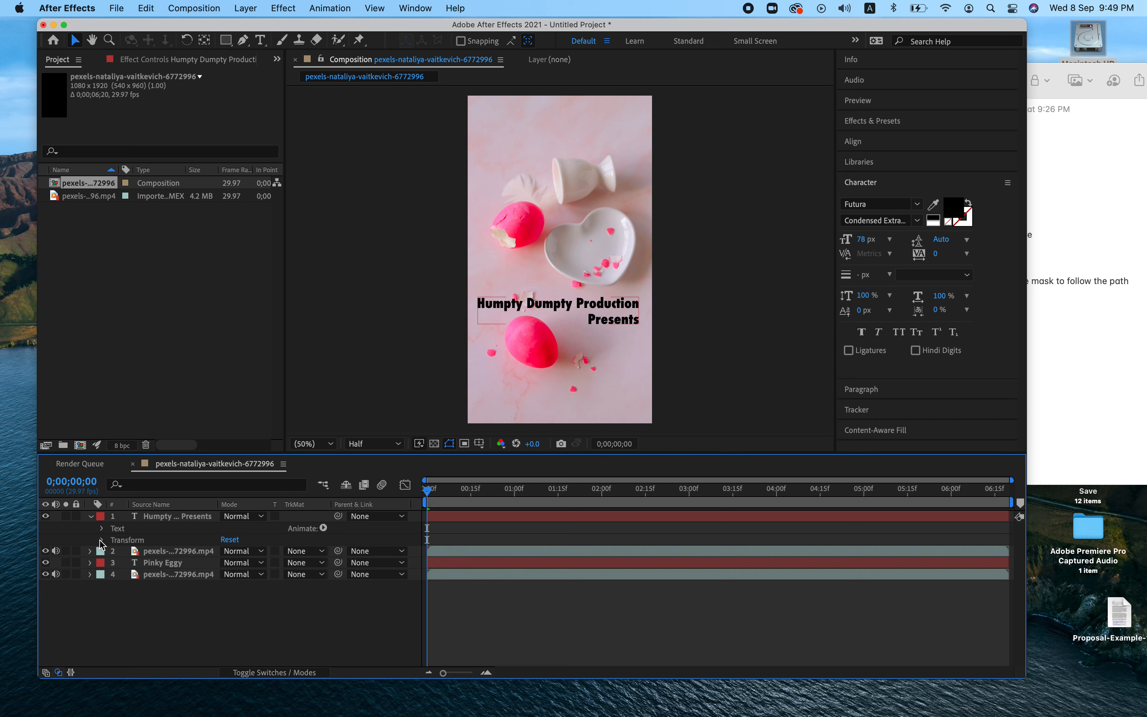
left_click(102, 540)
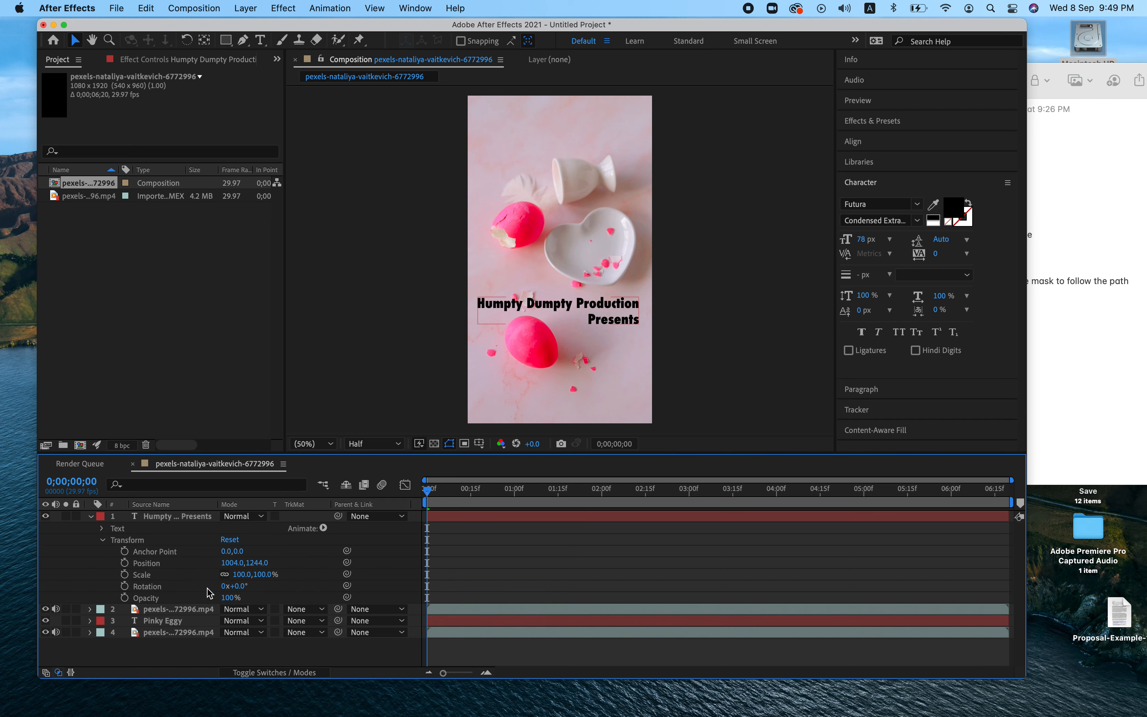
left_click(125, 598)
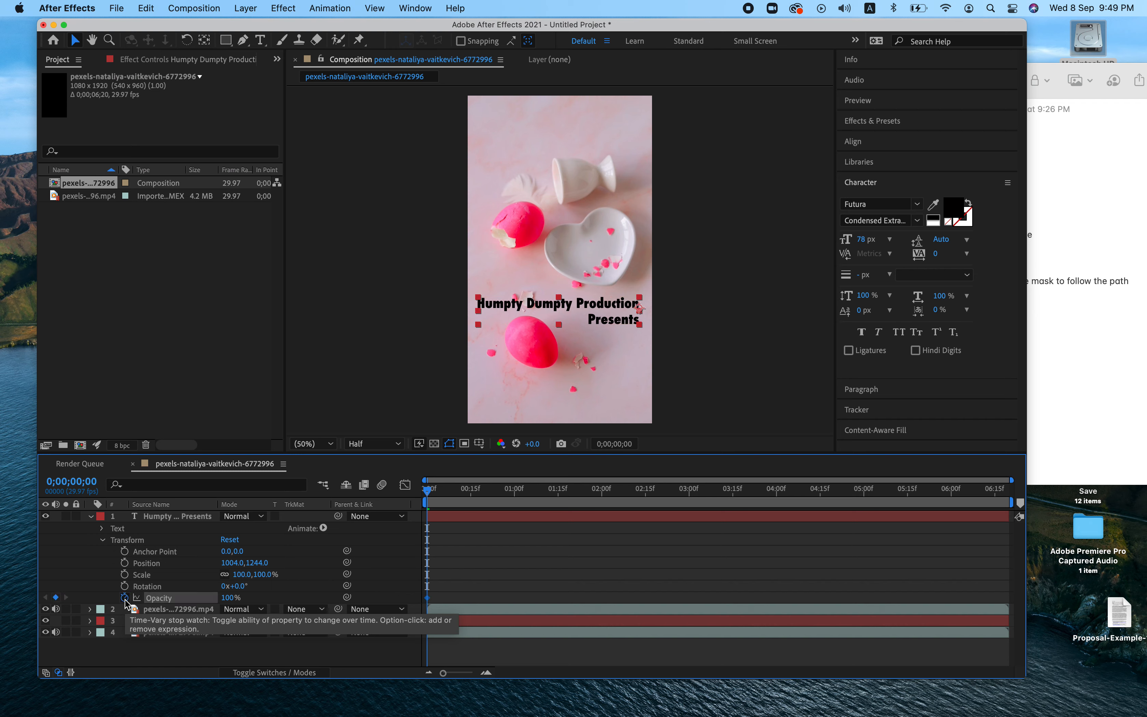
left_click_drag(231, 606, 180, 606)
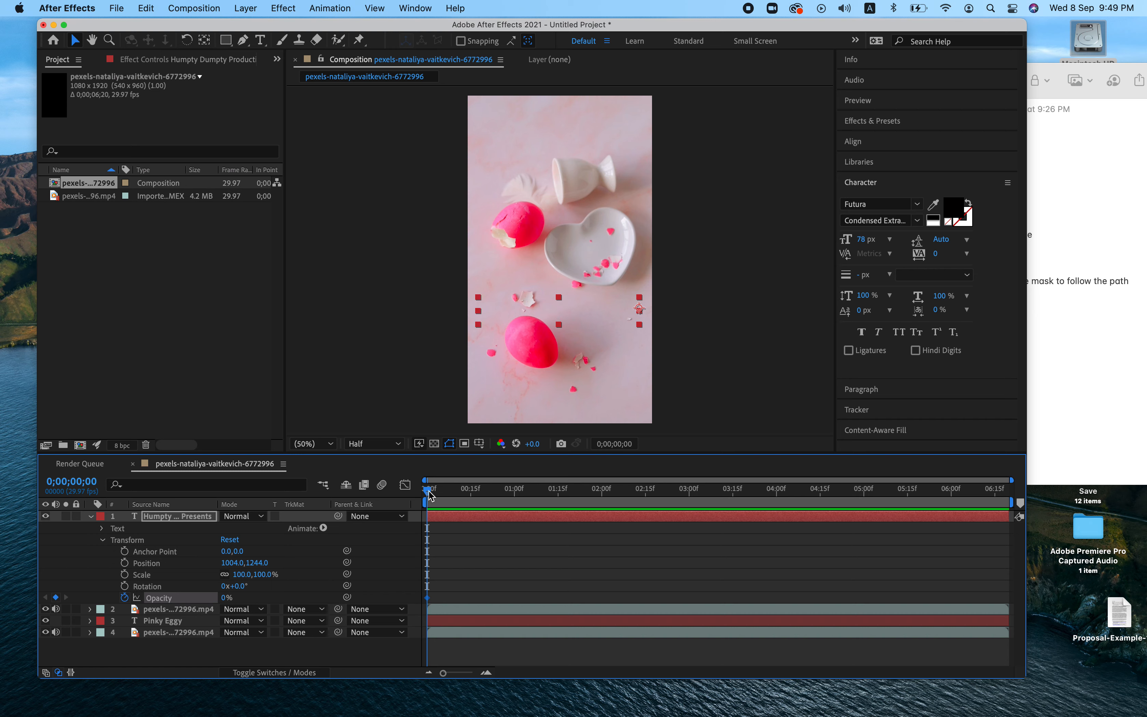
Keyframe the production text's opacity at 100% at 0;00;00;17 and at 0% at 0;00;04;11.
left_click_drag(430, 495, 478, 495)
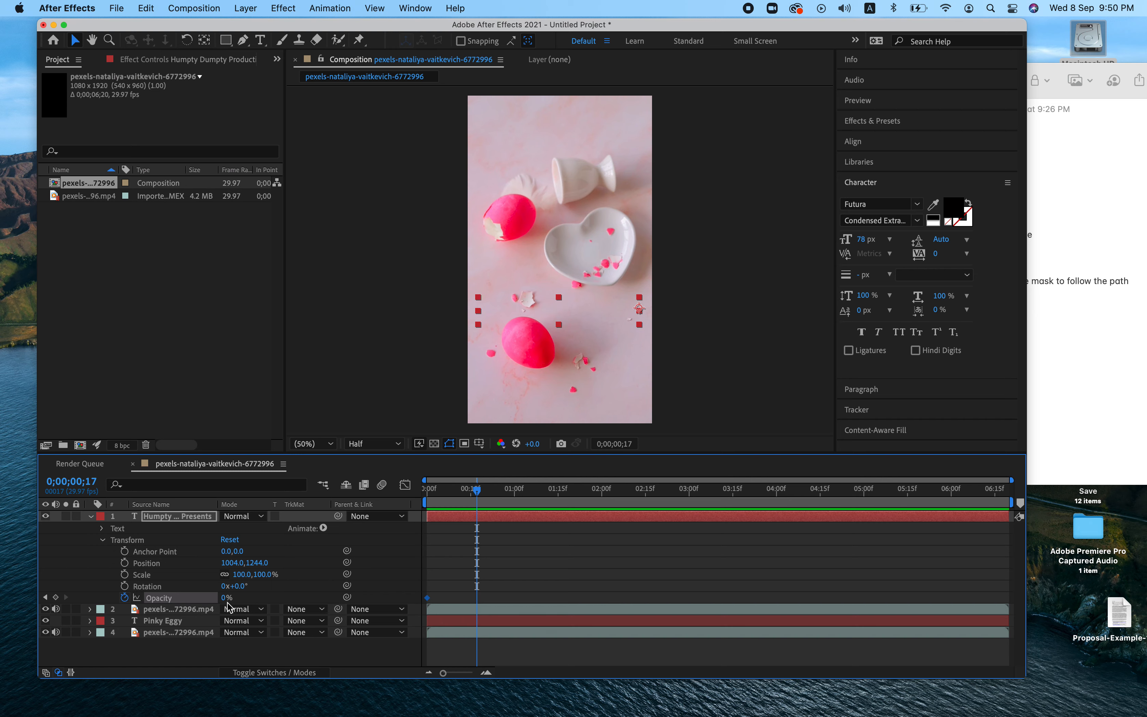
left_click_drag(227, 597, 312, 598)
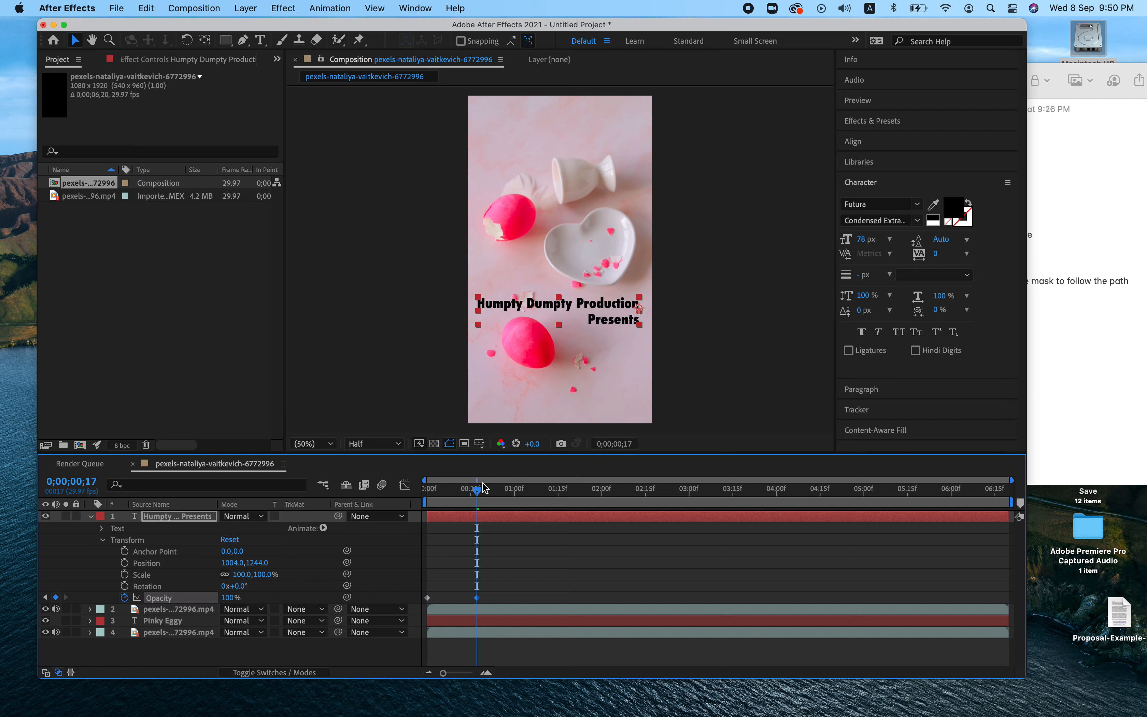
left_click_drag(478, 495, 811, 538)
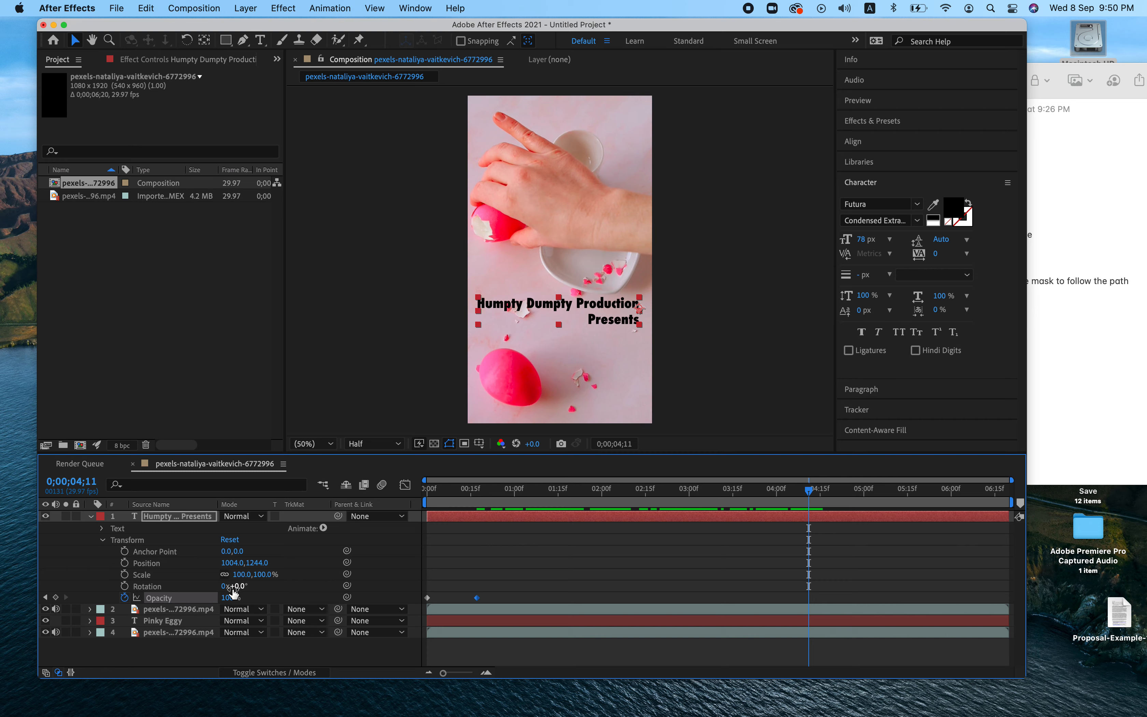
left_click_drag(232, 598, 114, 607)
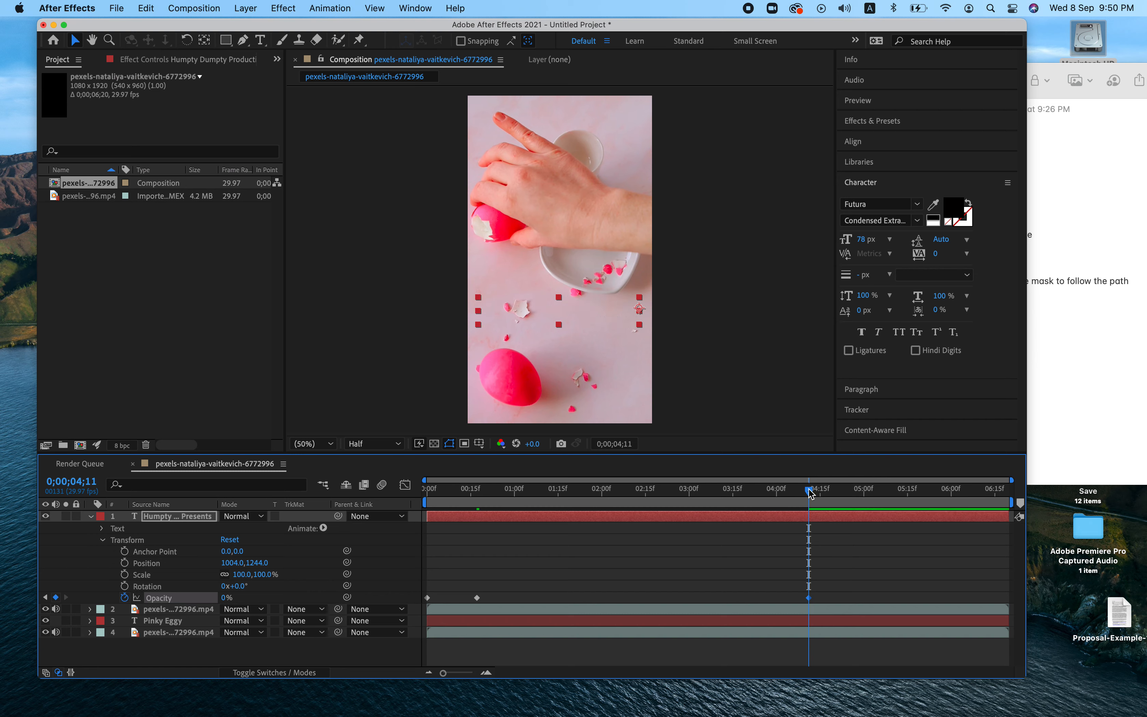
Check the frame at 0;00;05;16, preview the animation from the first frame, and switch to the Notes checklist.
left_click_drag(811, 493, 913, 503)
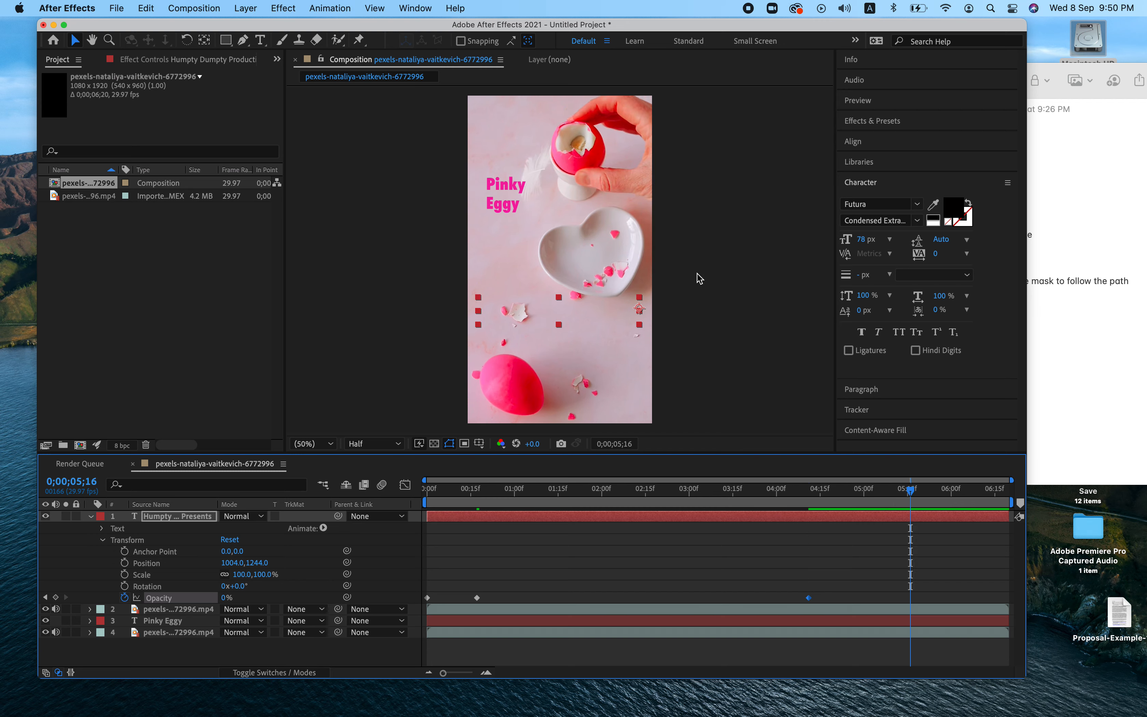
left_click(858, 100)
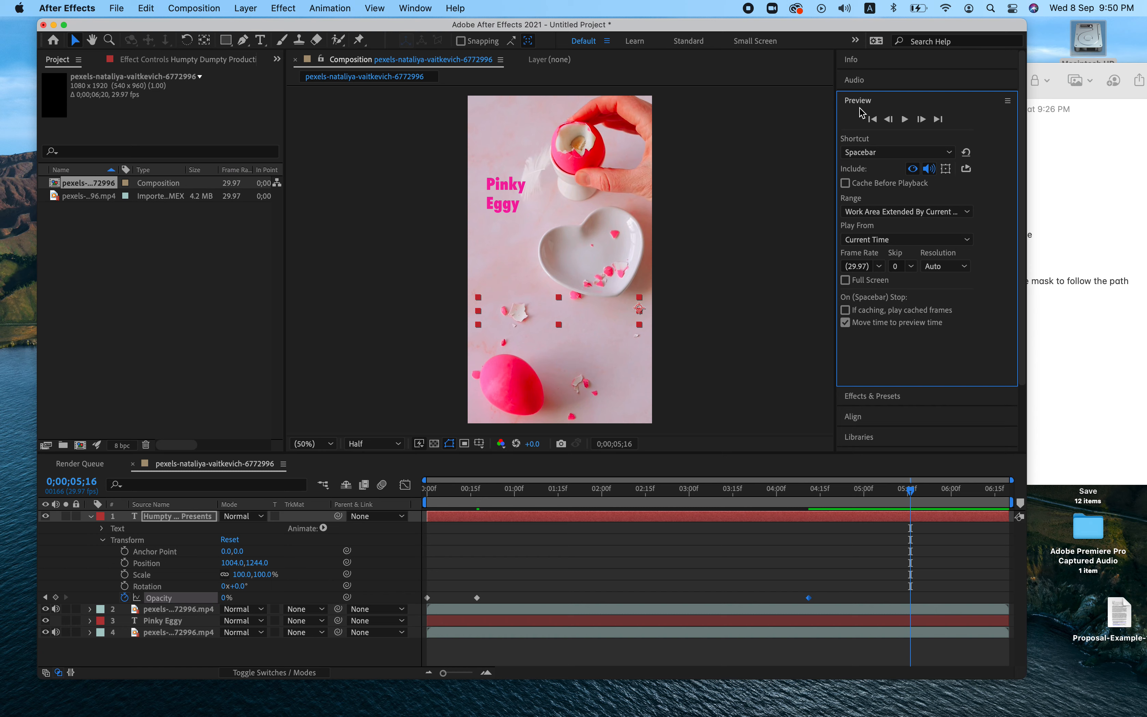
left_click(873, 120)
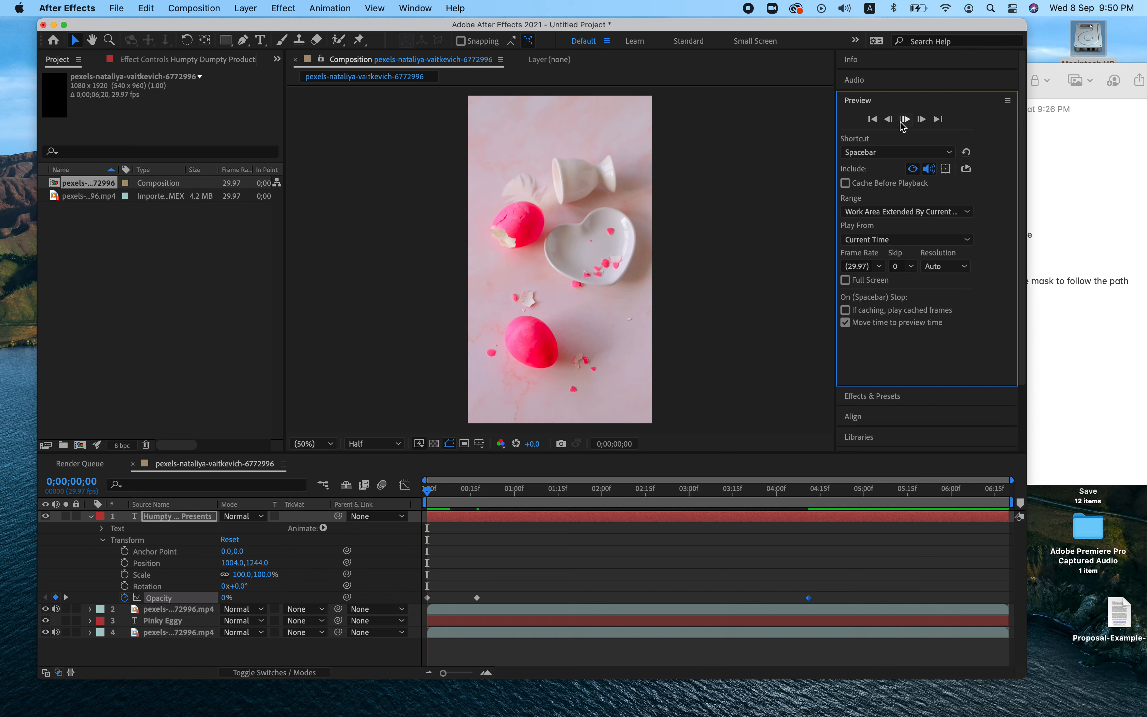
key("space")
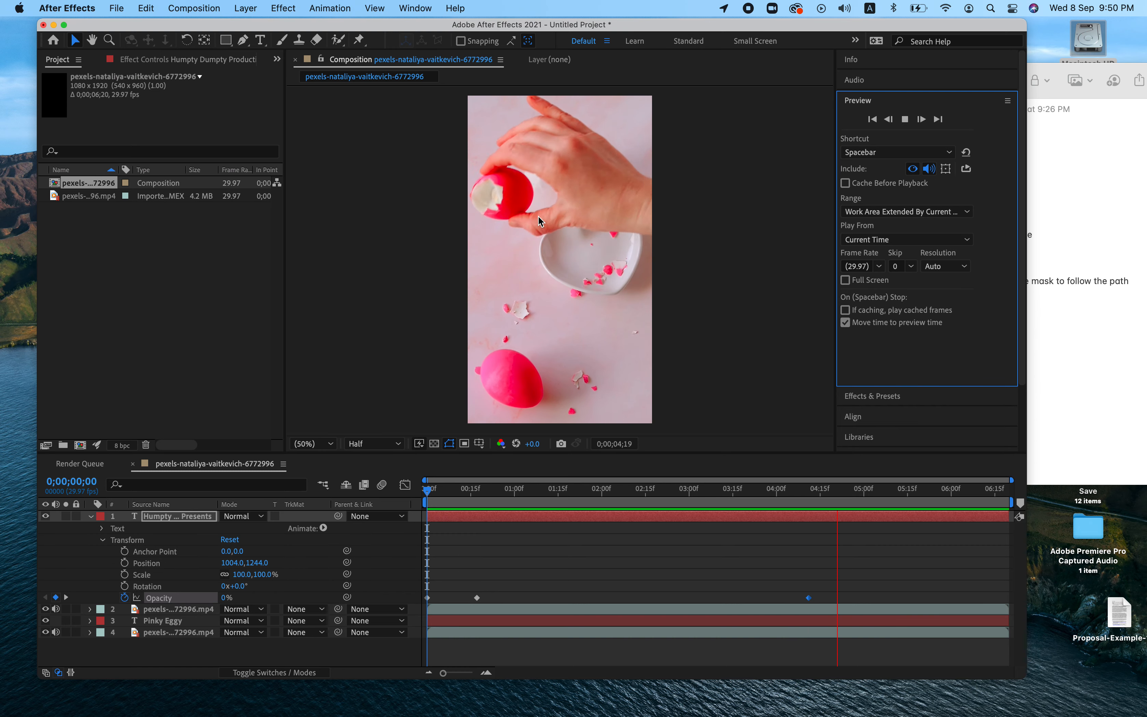
left_click(905, 120)
left_click(1042, 183)
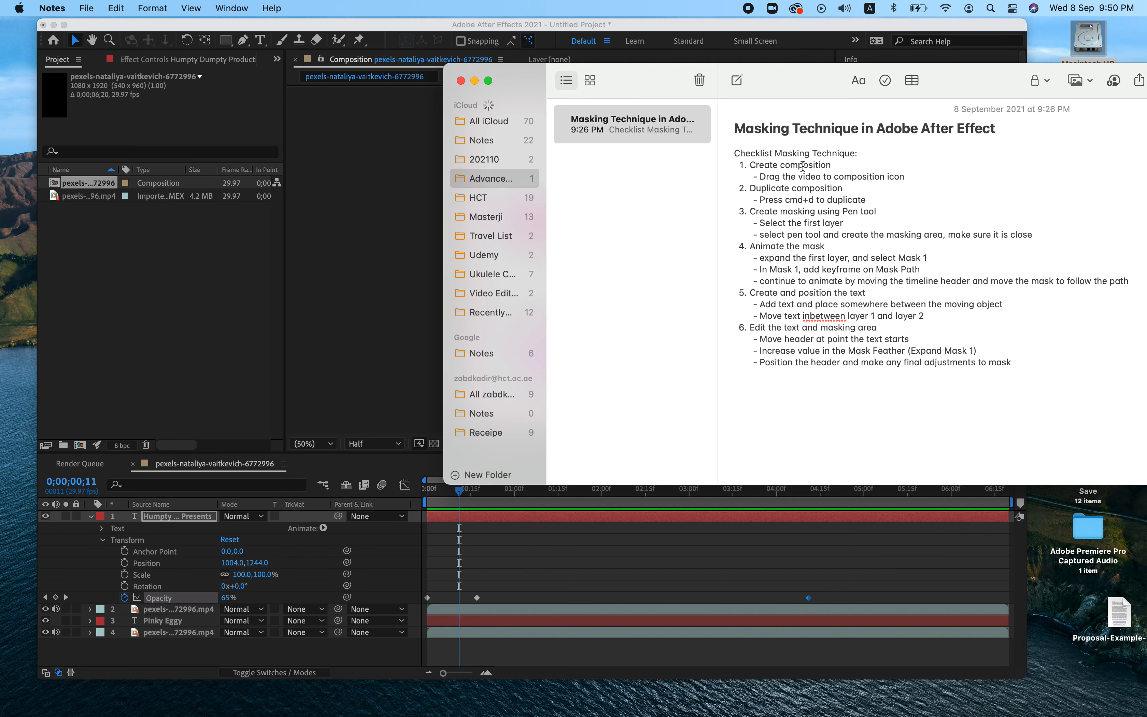